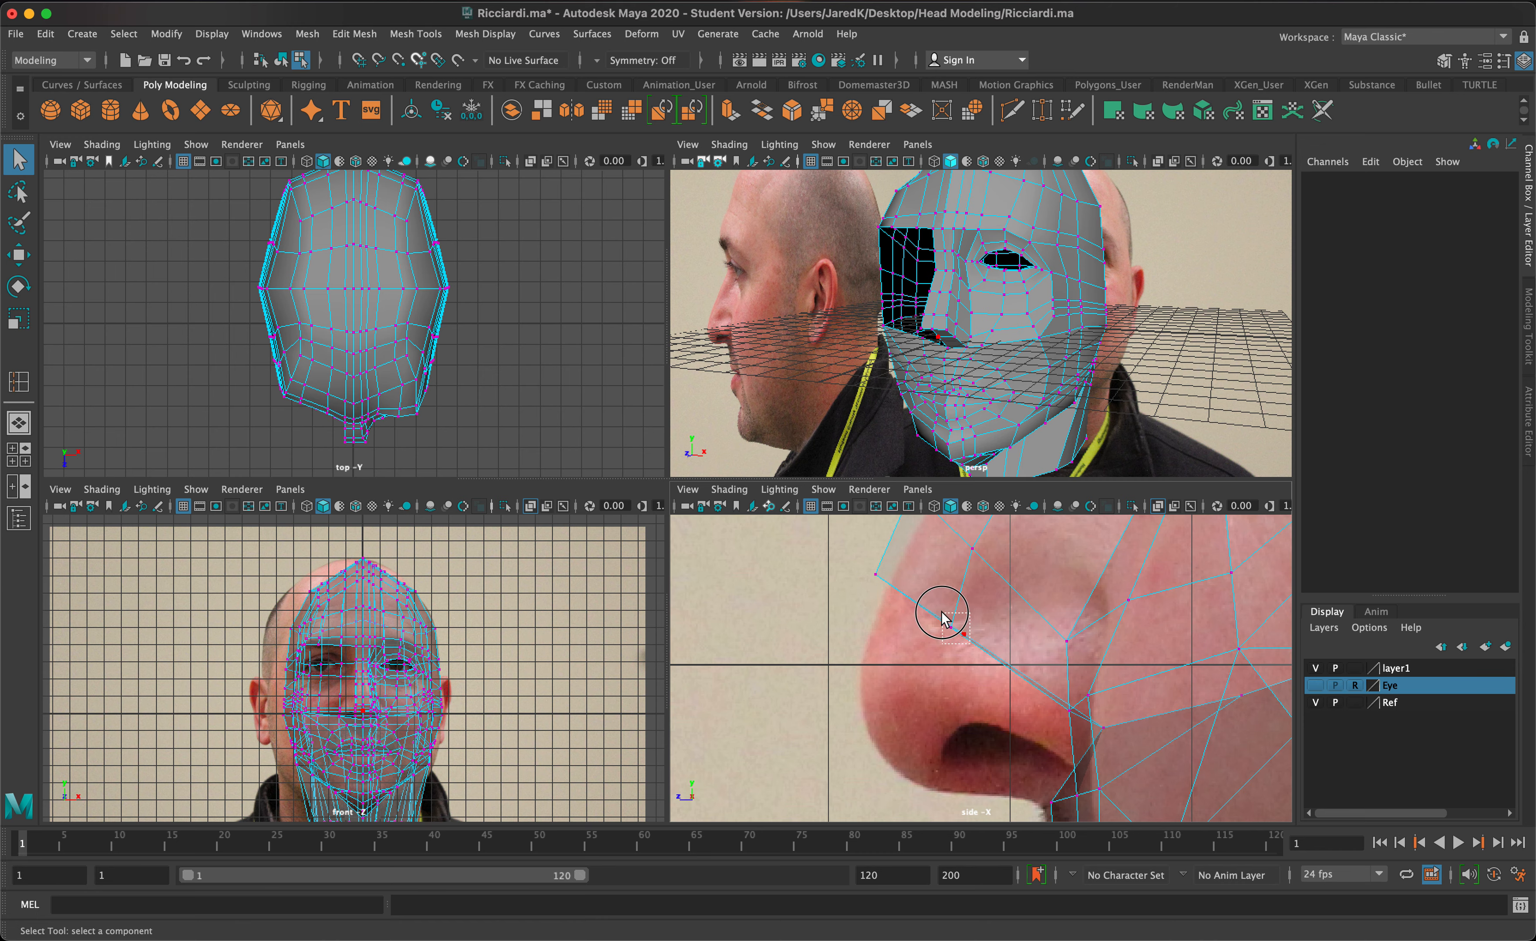
Step: Move the vertices along the front of the nose onto the nose-tip profile in the side view
key(w)
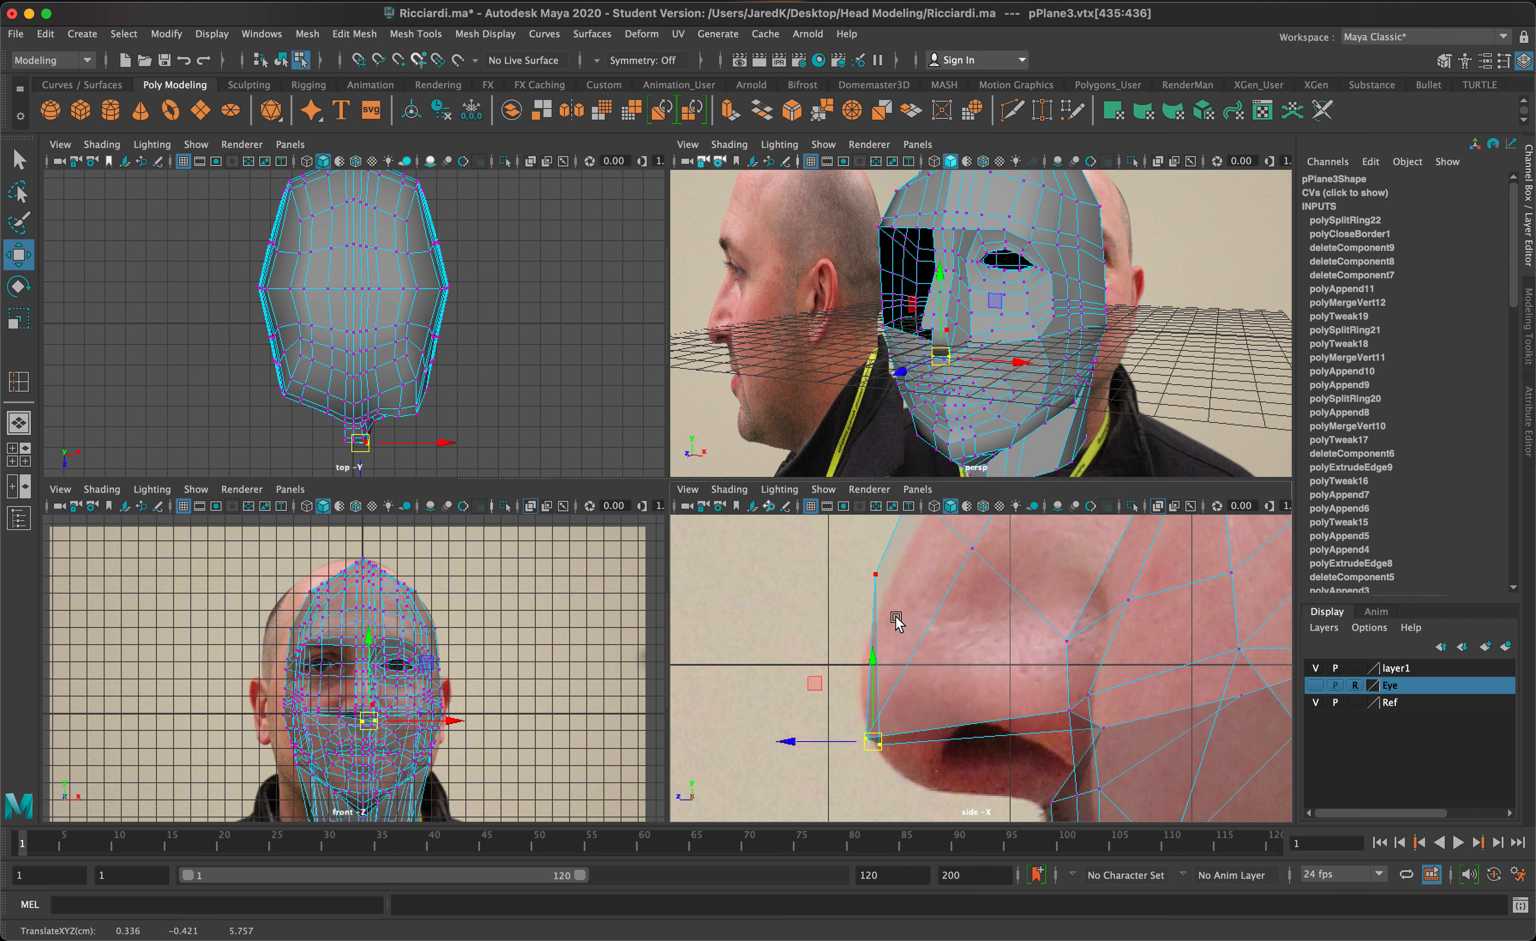
drag(900, 559, 868, 641)
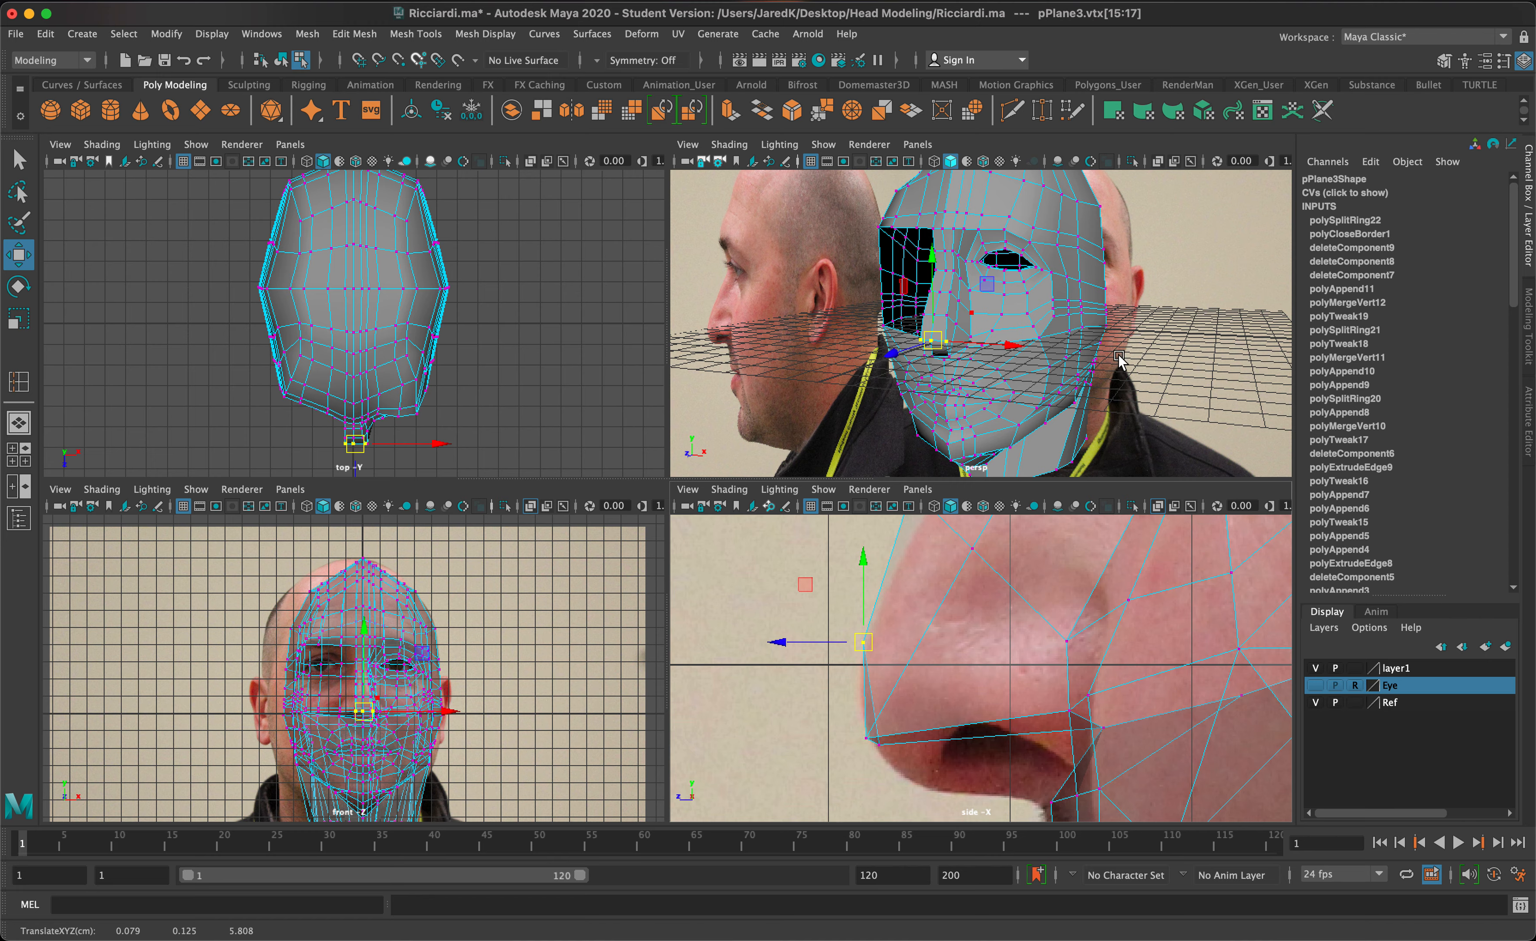
Step: Identify the vertices at the base of the nose and move the lower one down to where the nose meets the upper lip
alt+drag(1120, 360, 1091, 319)
scroll(970, 379, up, 5)
alt+middle_drag(966, 360, 1036, 421)
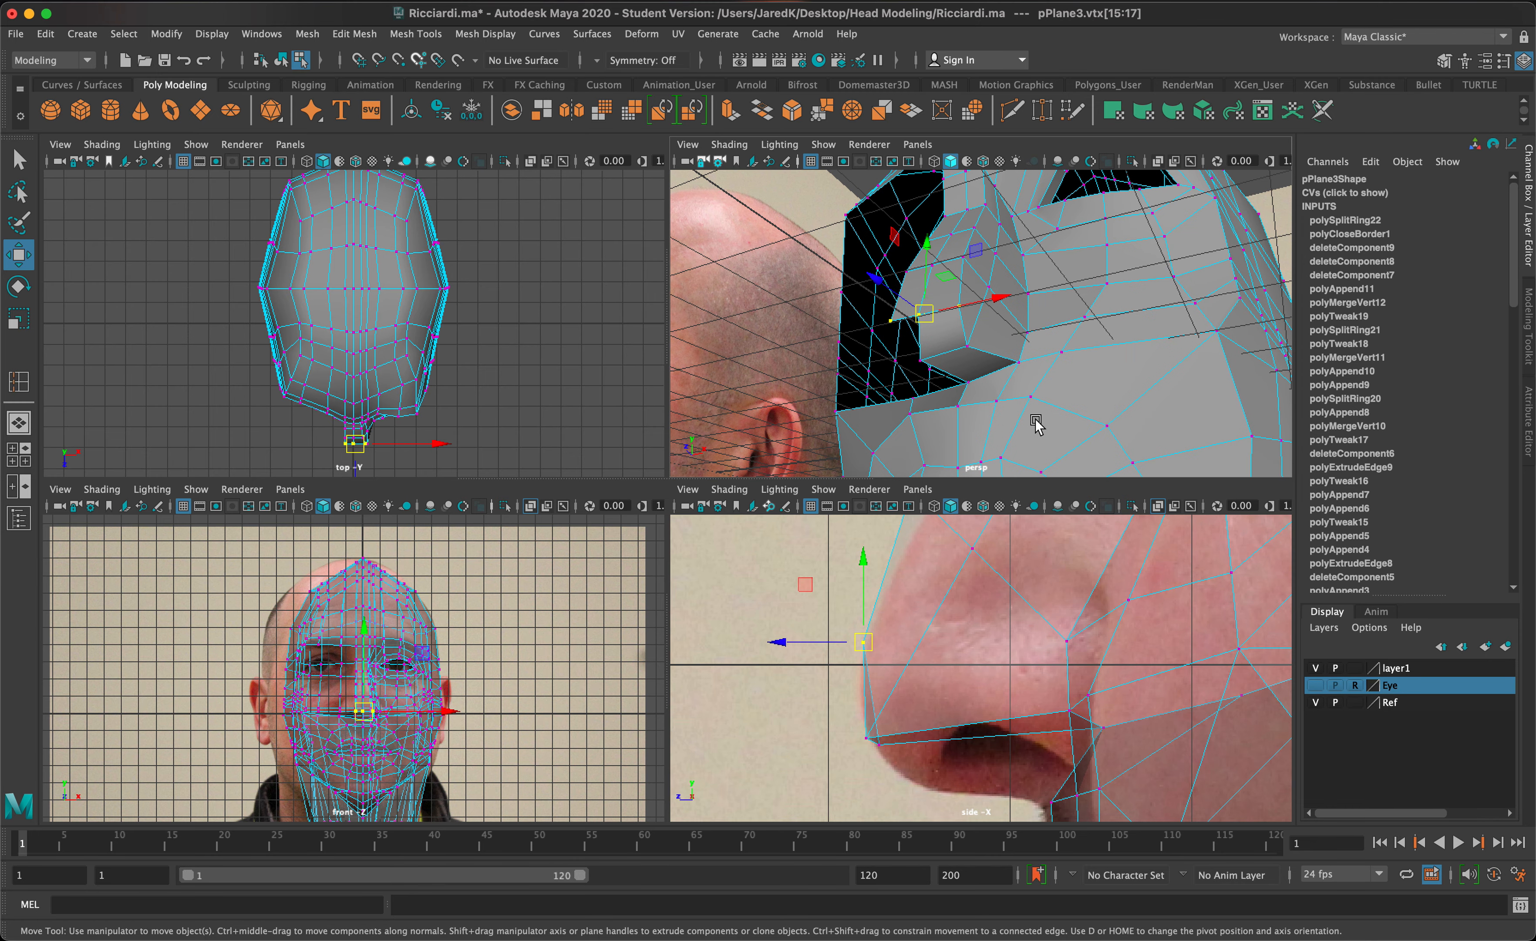
alt+drag(1036, 426, 938, 396)
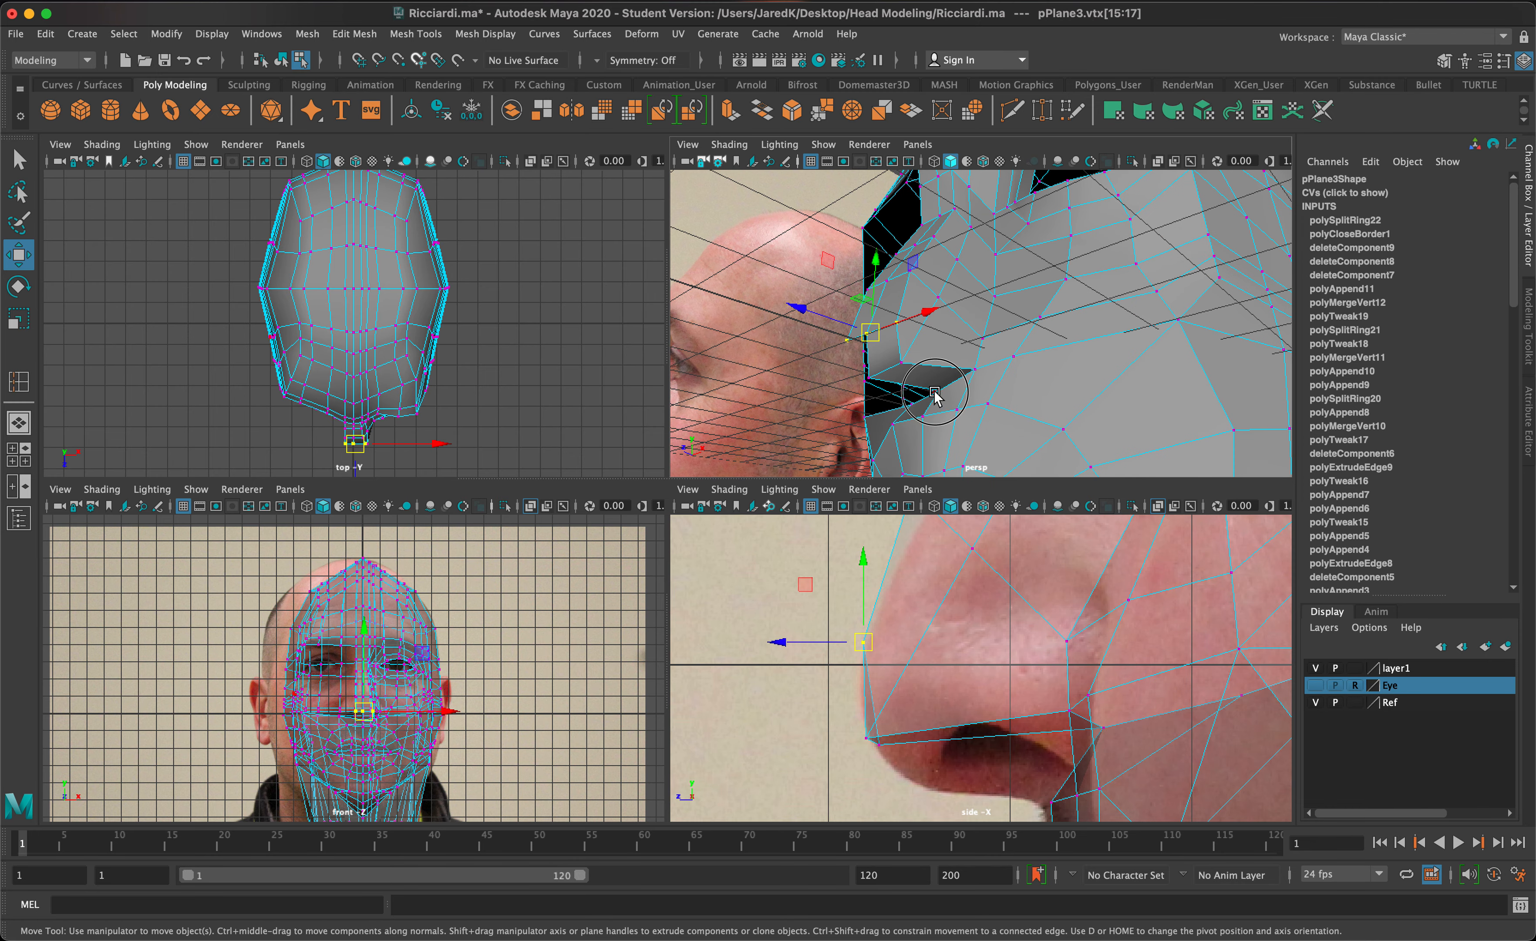
click(935, 392)
click(976, 366)
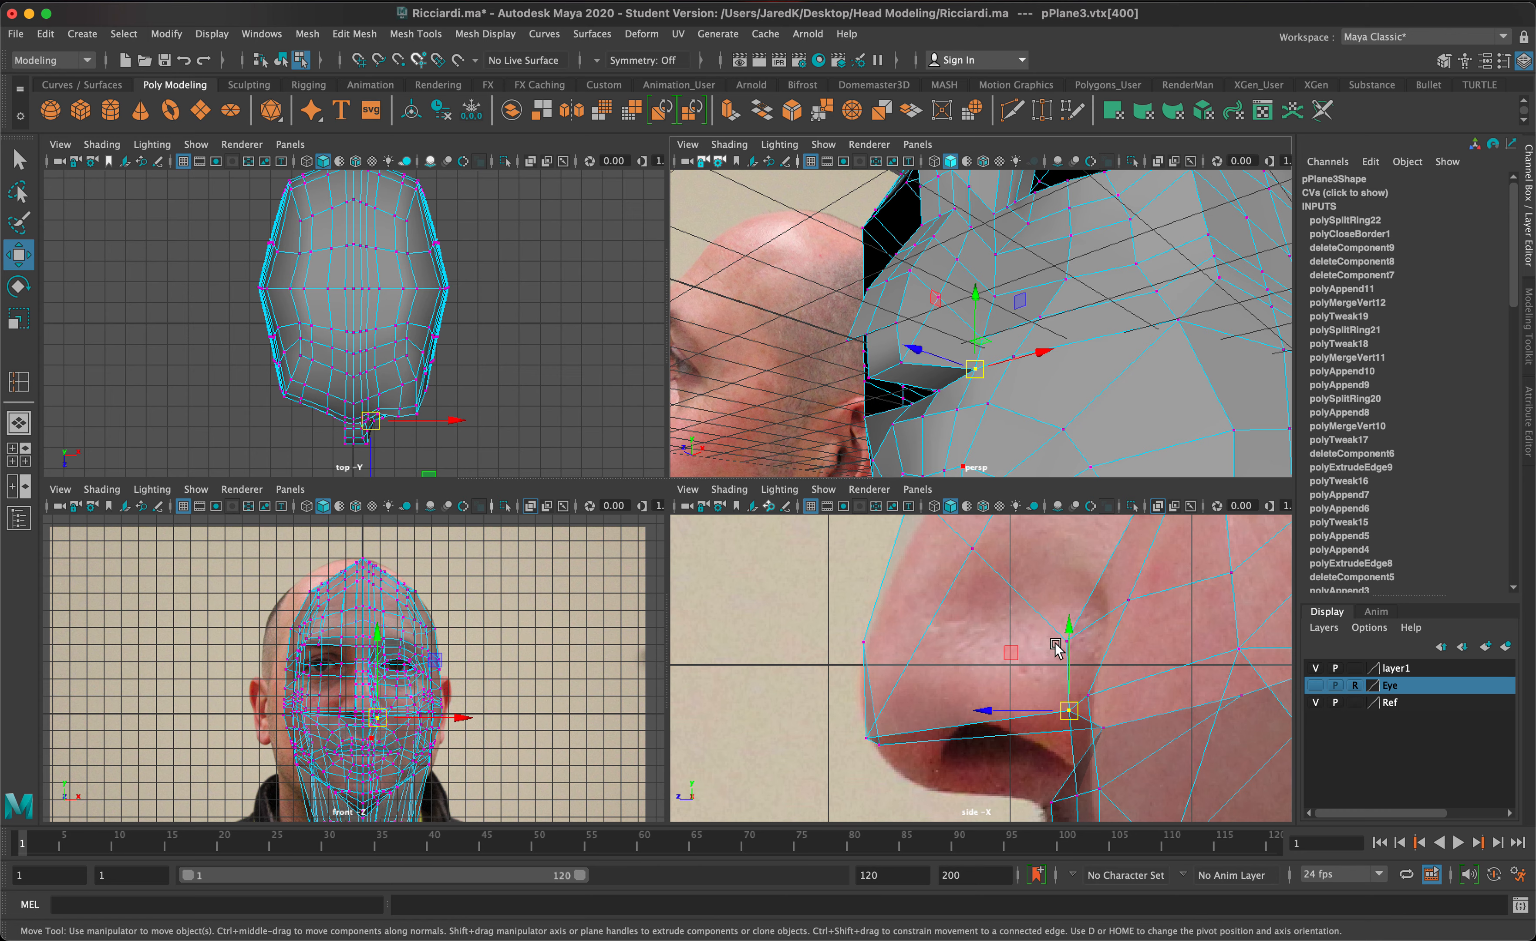
click(1040, 380)
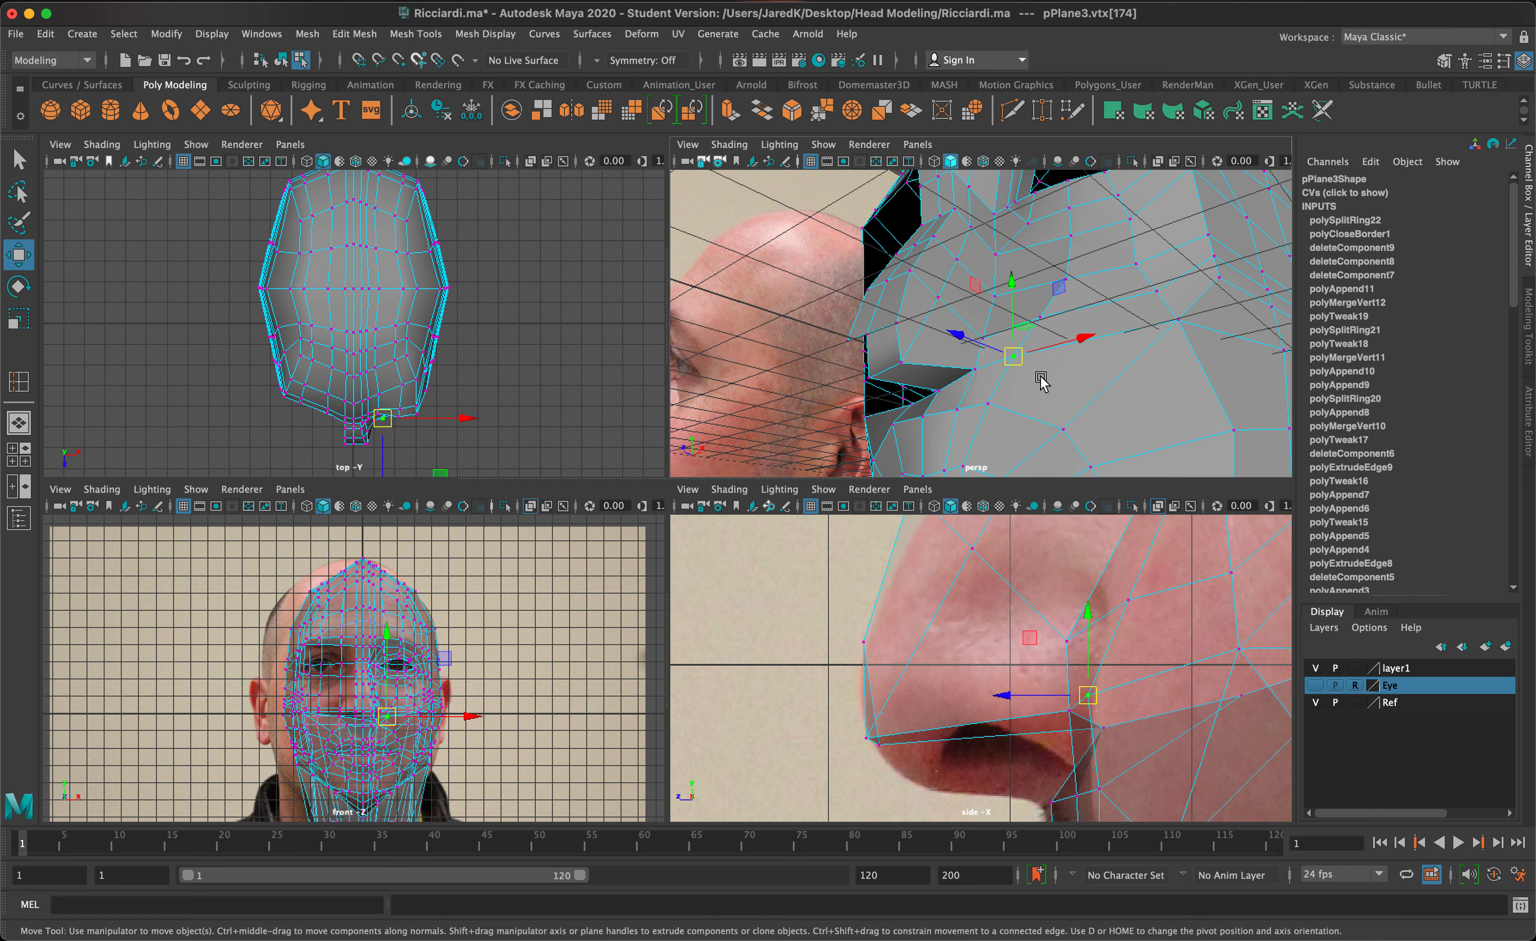
click(1009, 394)
click(937, 398)
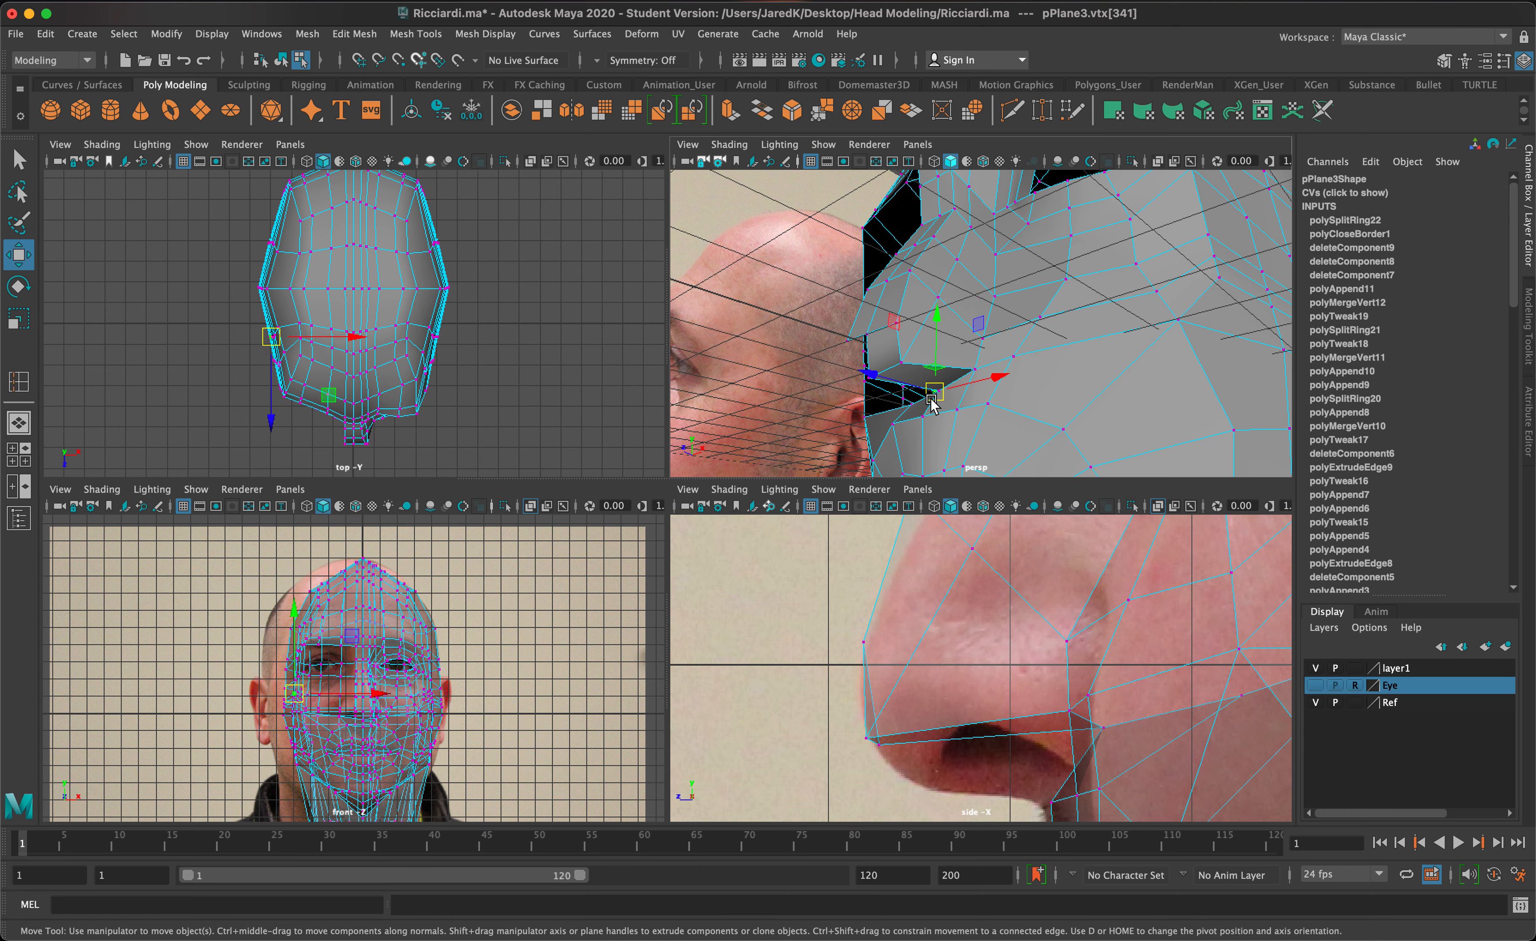
alt+drag(980, 410, 1017, 372)
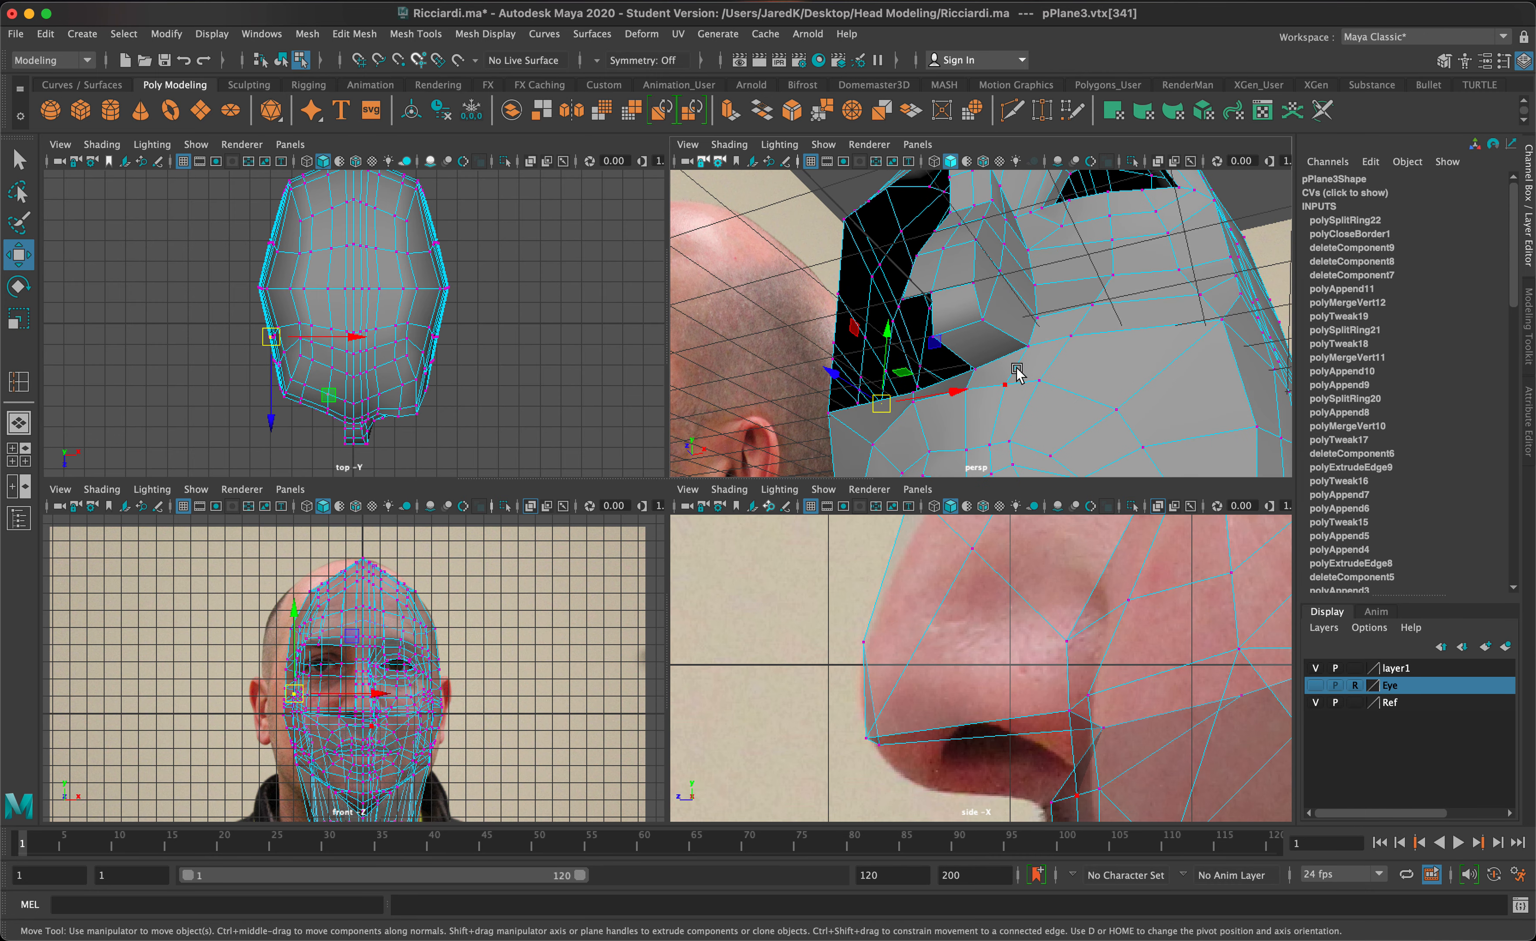
click(978, 367)
drag(1097, 730, 1045, 786)
alt+middle_drag(1141, 669, 1166, 555)
mouse_move(1101, 381)
alt+mouse_down()
mouse_move(1015, 394)
mouse_move(1084, 381)
mouse_move(1091, 399)
alt+mouse_up()
Step: Reposition the two lower nose-tip vertices in the side view to follow the underside curve of the nose
click(907, 636)
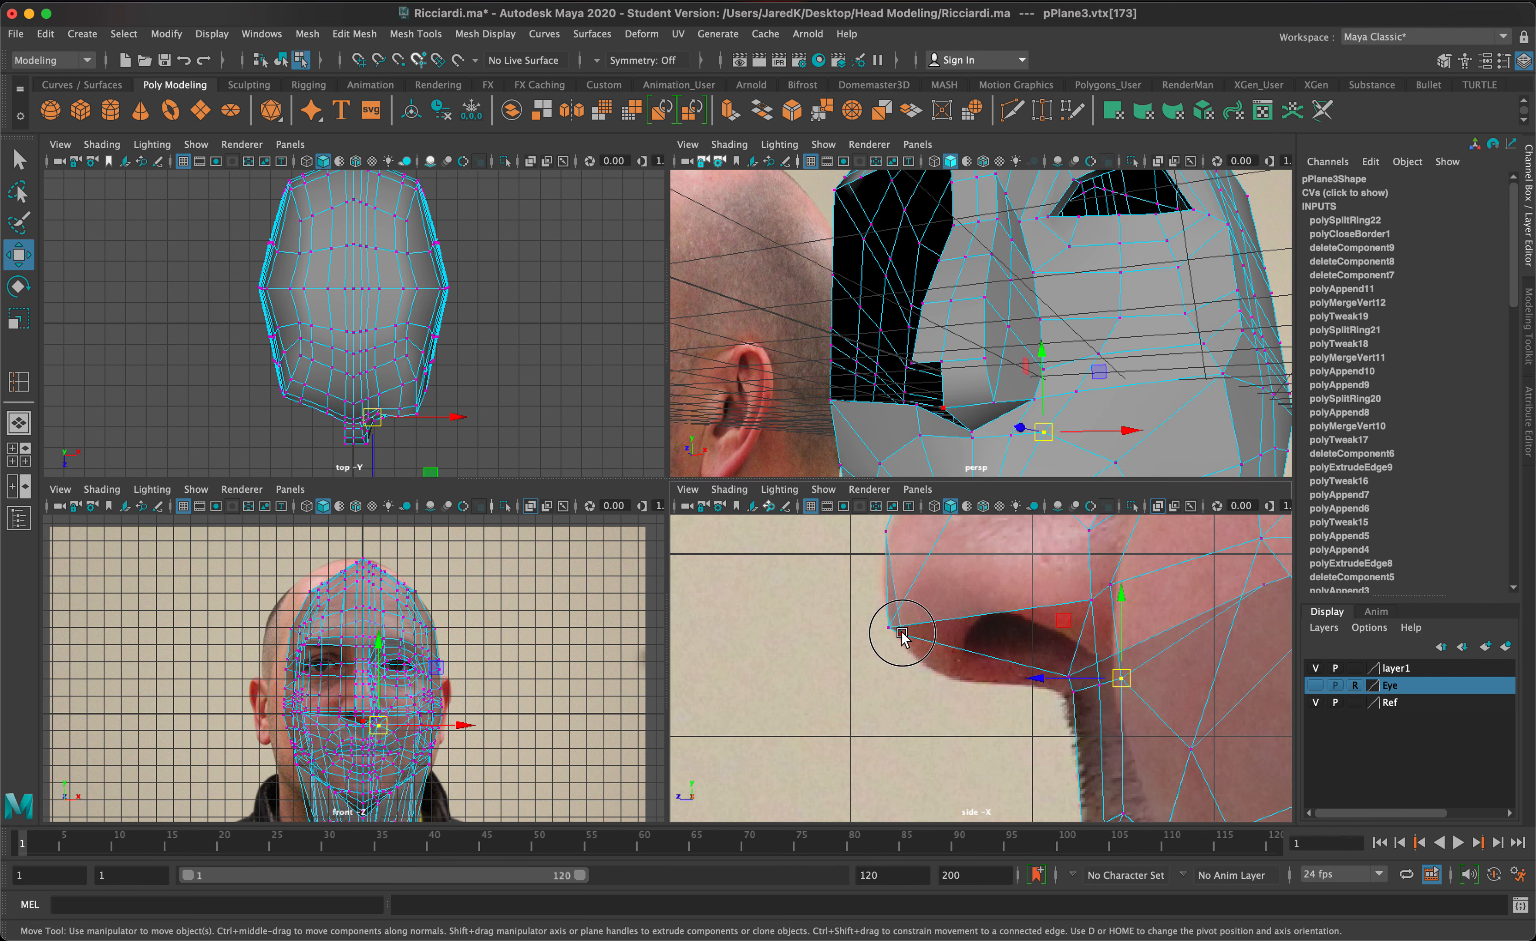
mouse_move(907, 636)
mouse_down()
mouse_move(904, 655)
mouse_move(894, 629)
mouse_move(925, 626)
mouse_up()
click(883, 624)
alt+drag(1072, 368, 975, 357)
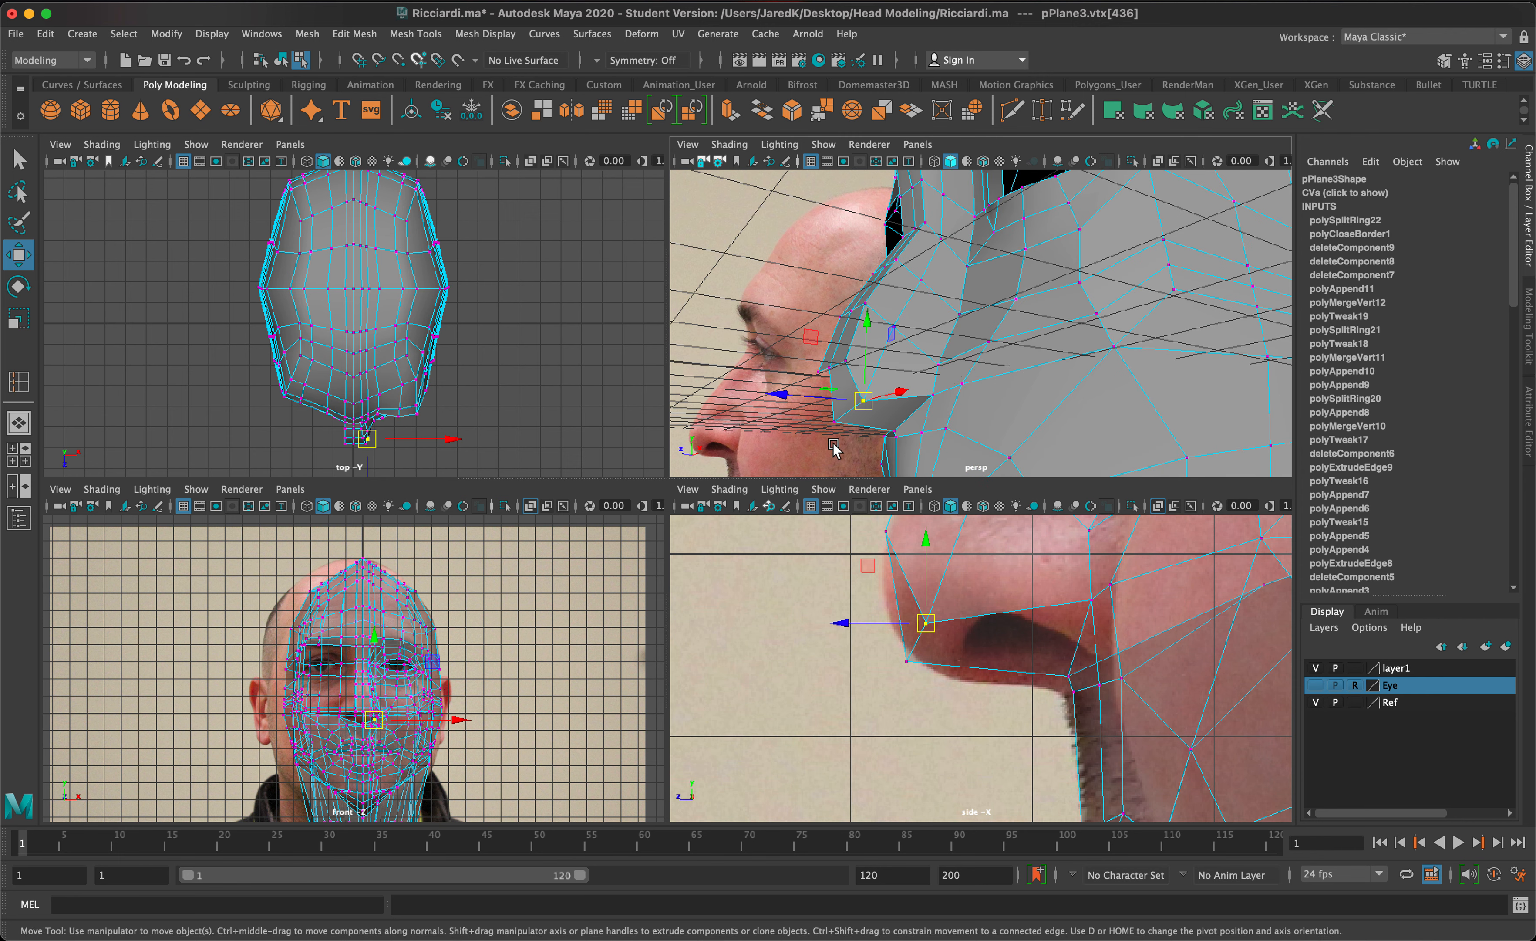
drag(933, 612, 928, 665)
click(913, 668)
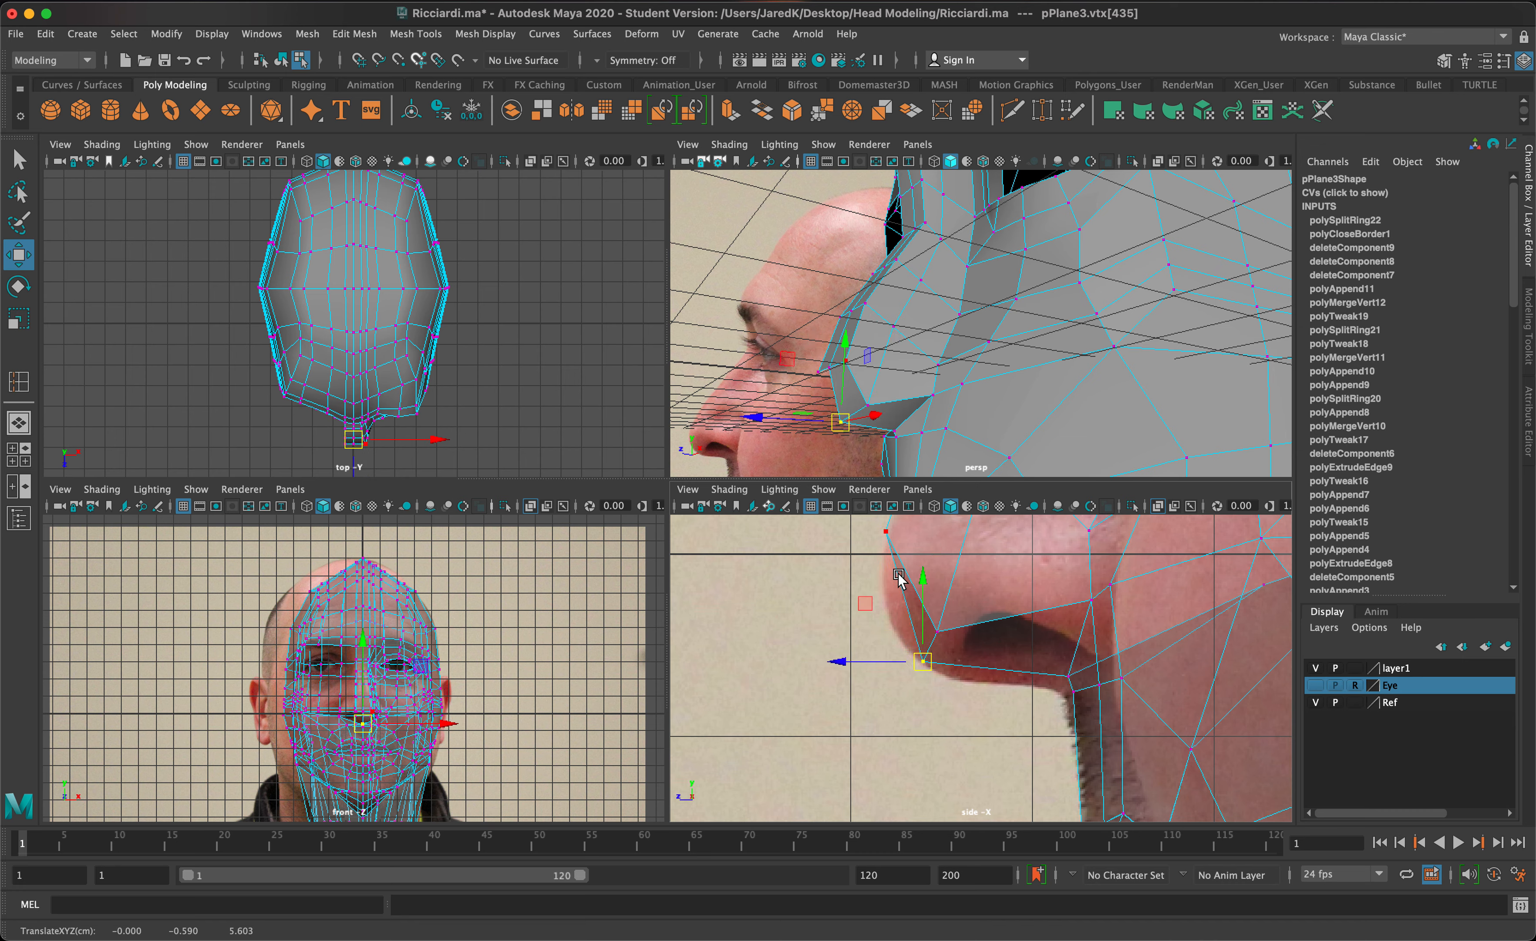
Step: Spread the upper nose-tip vertices along the reference profile in the side view to round the front of the nose
click(886, 536)
drag(887, 536, 884, 593)
click(886, 531)
click(888, 535)
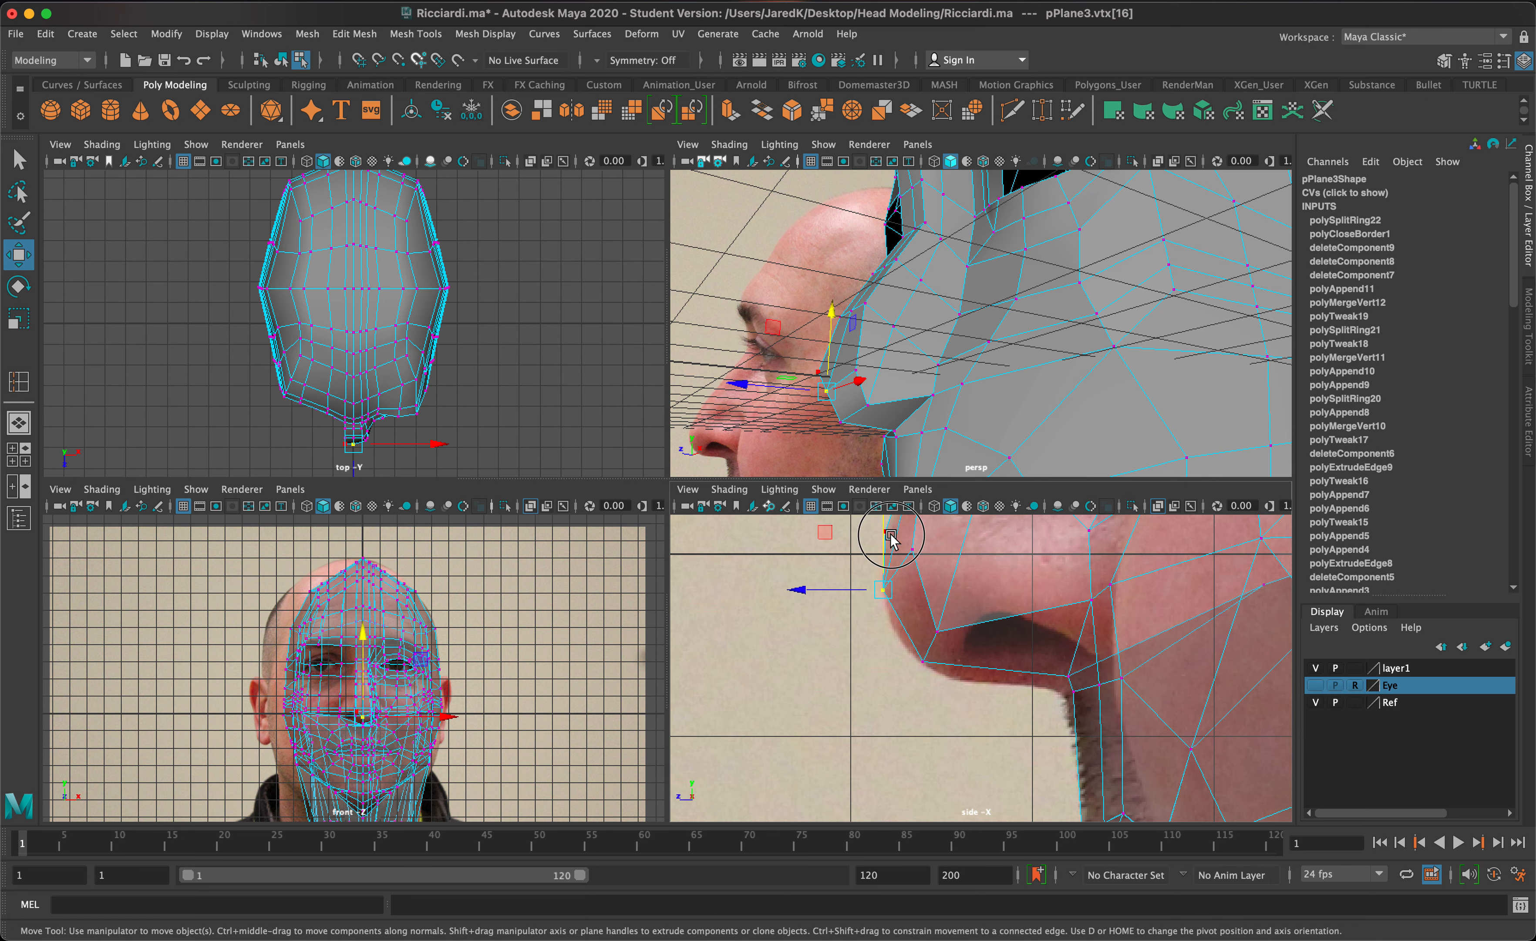
drag(886, 533, 907, 550)
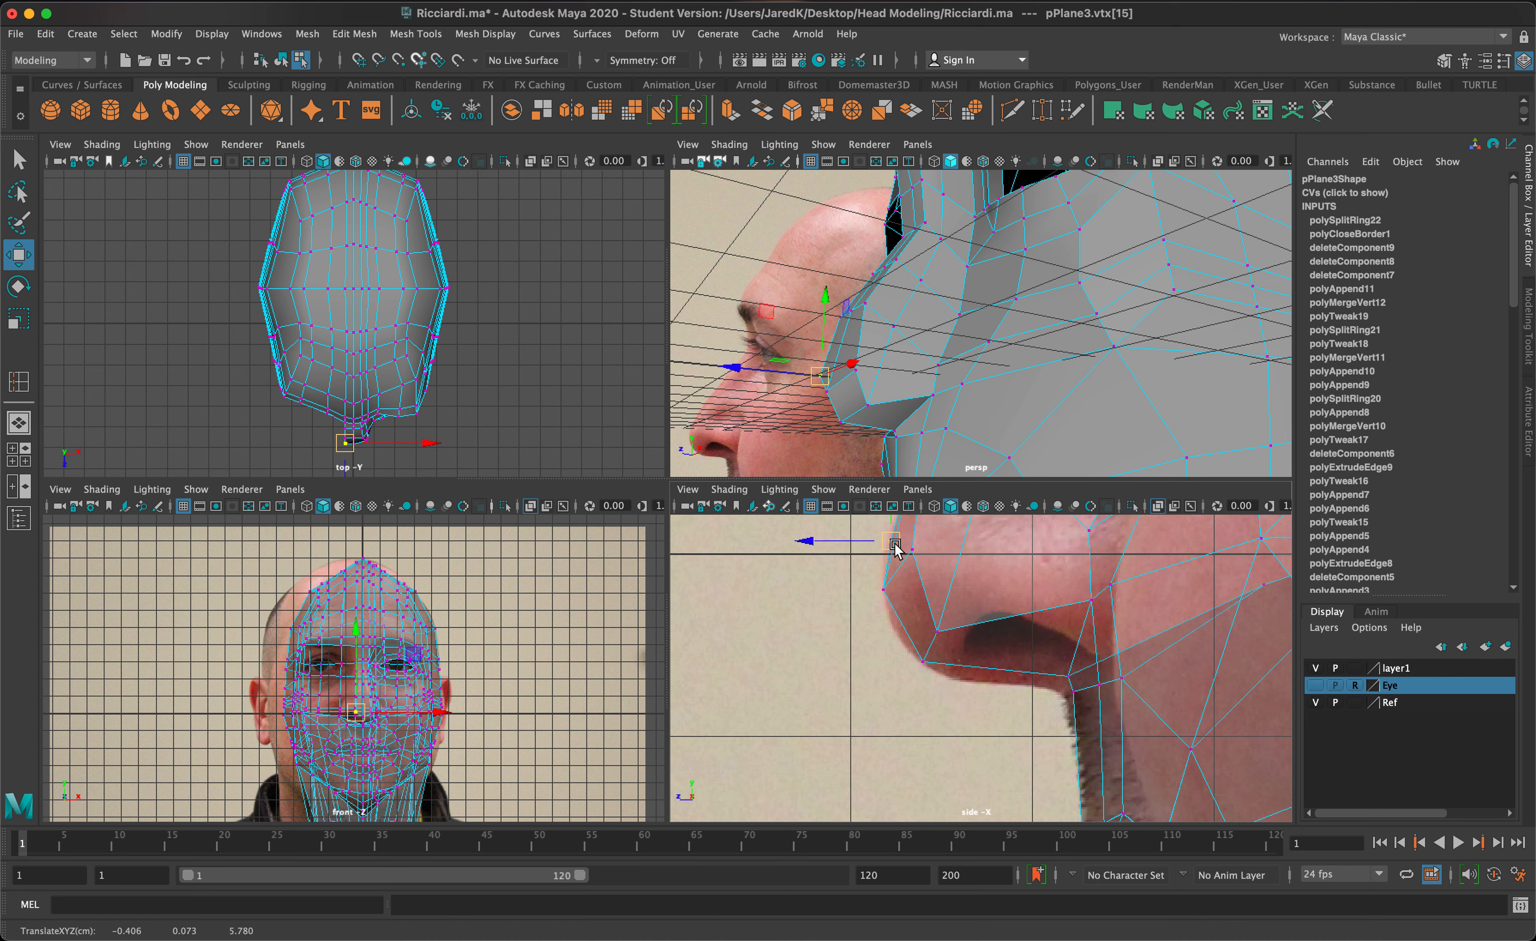
click(914, 548)
drag(914, 554, 907, 547)
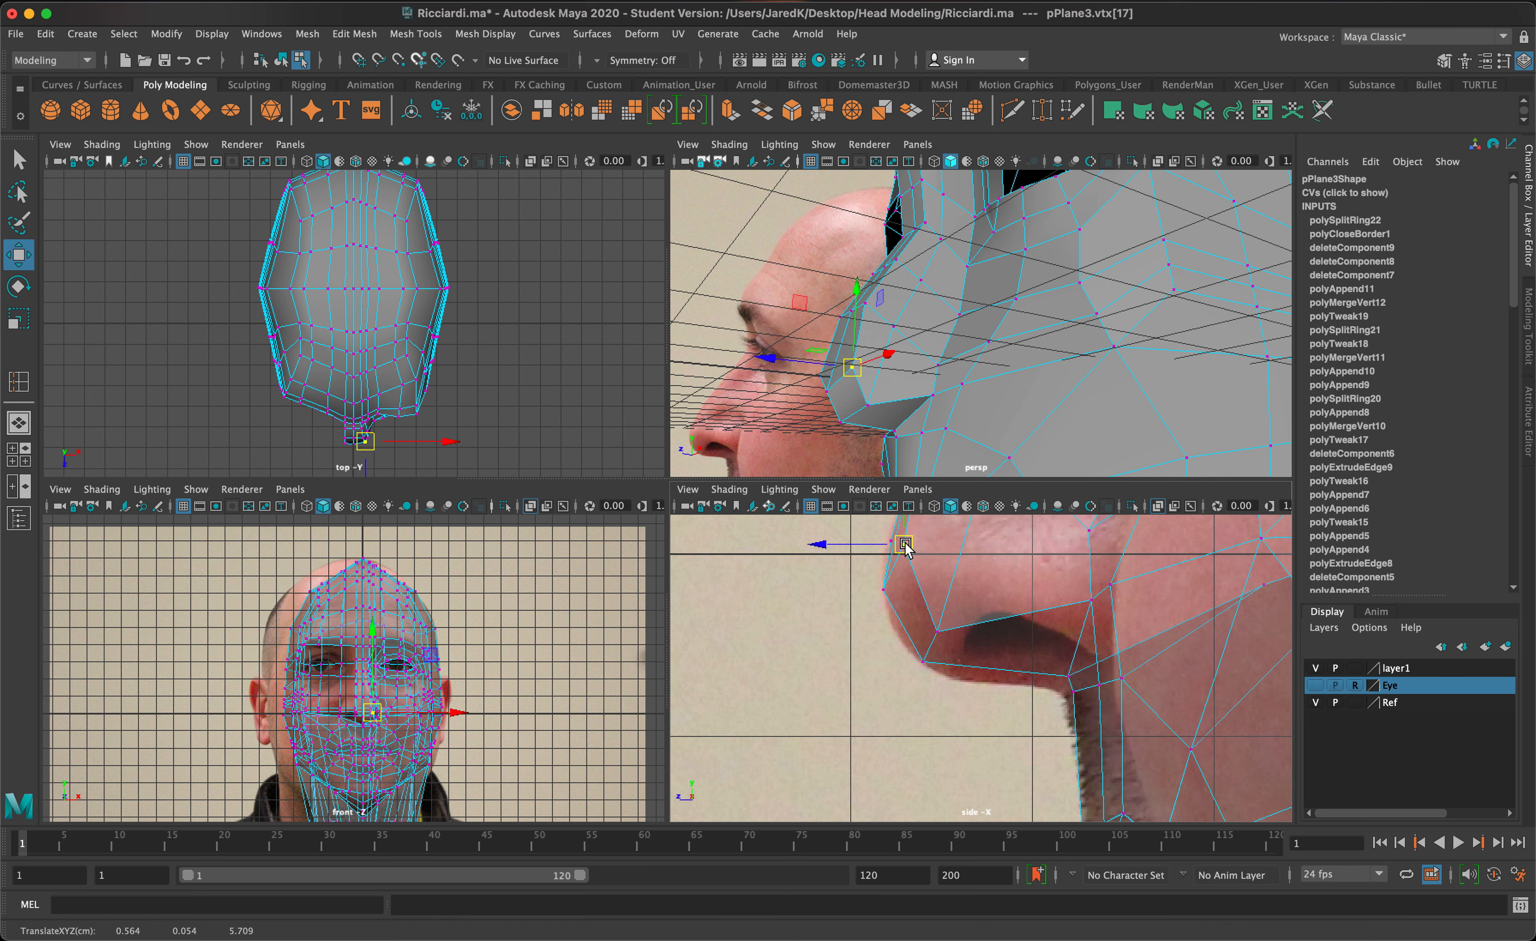
Step: Nudge both lower nose-tip vertices together slightly back and down in the side view
click(943, 637)
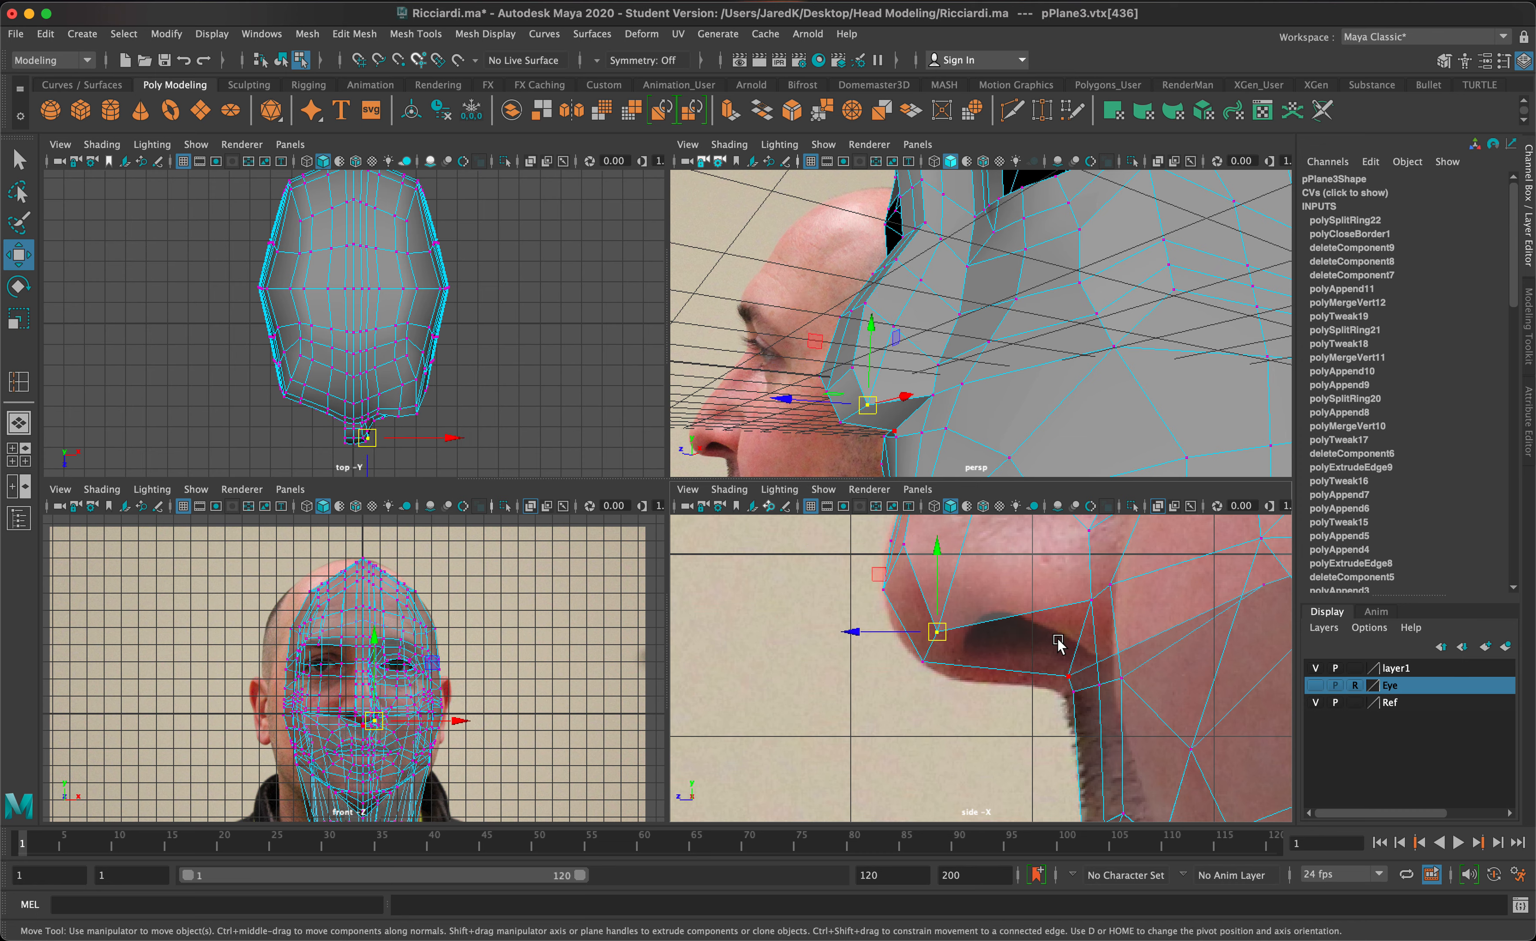
shift+click(921, 666)
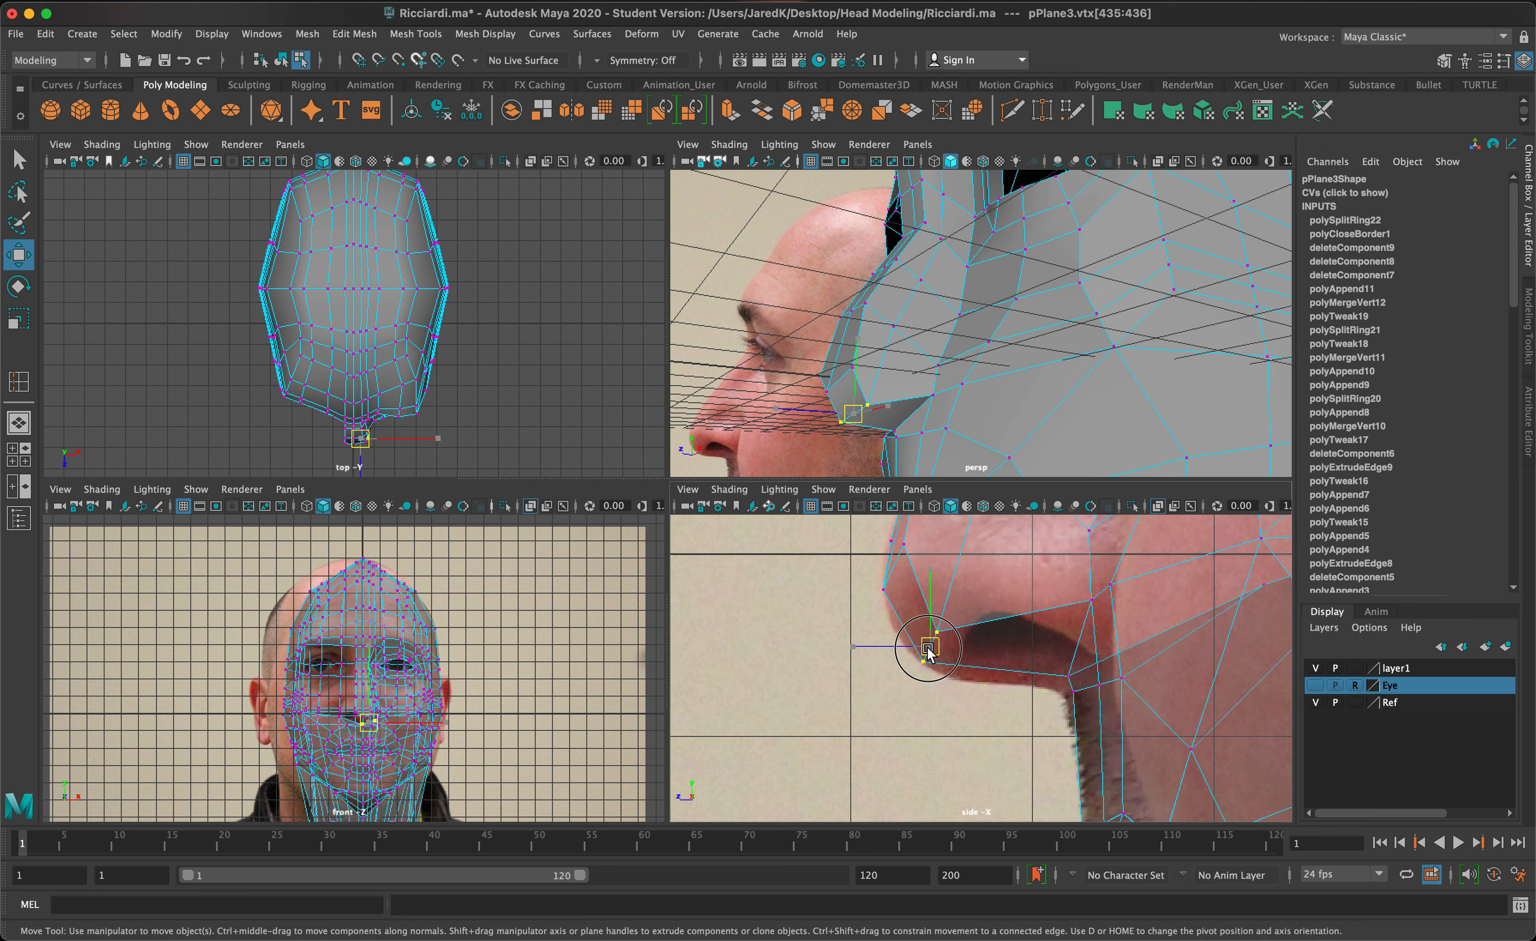
drag(930, 648, 937, 653)
Step: Extrude the face on the underside of the nose and scale it in to 0.78 to form the nostril rim
mouse_move(925, 359)
alt+mouse_down()
mouse_move(1149, 377)
mouse_move(1063, 350)
mouse_move(912, 372)
alt+mouse_up()
right_drag(1051, 633, 1125, 444)
click(1012, 346)
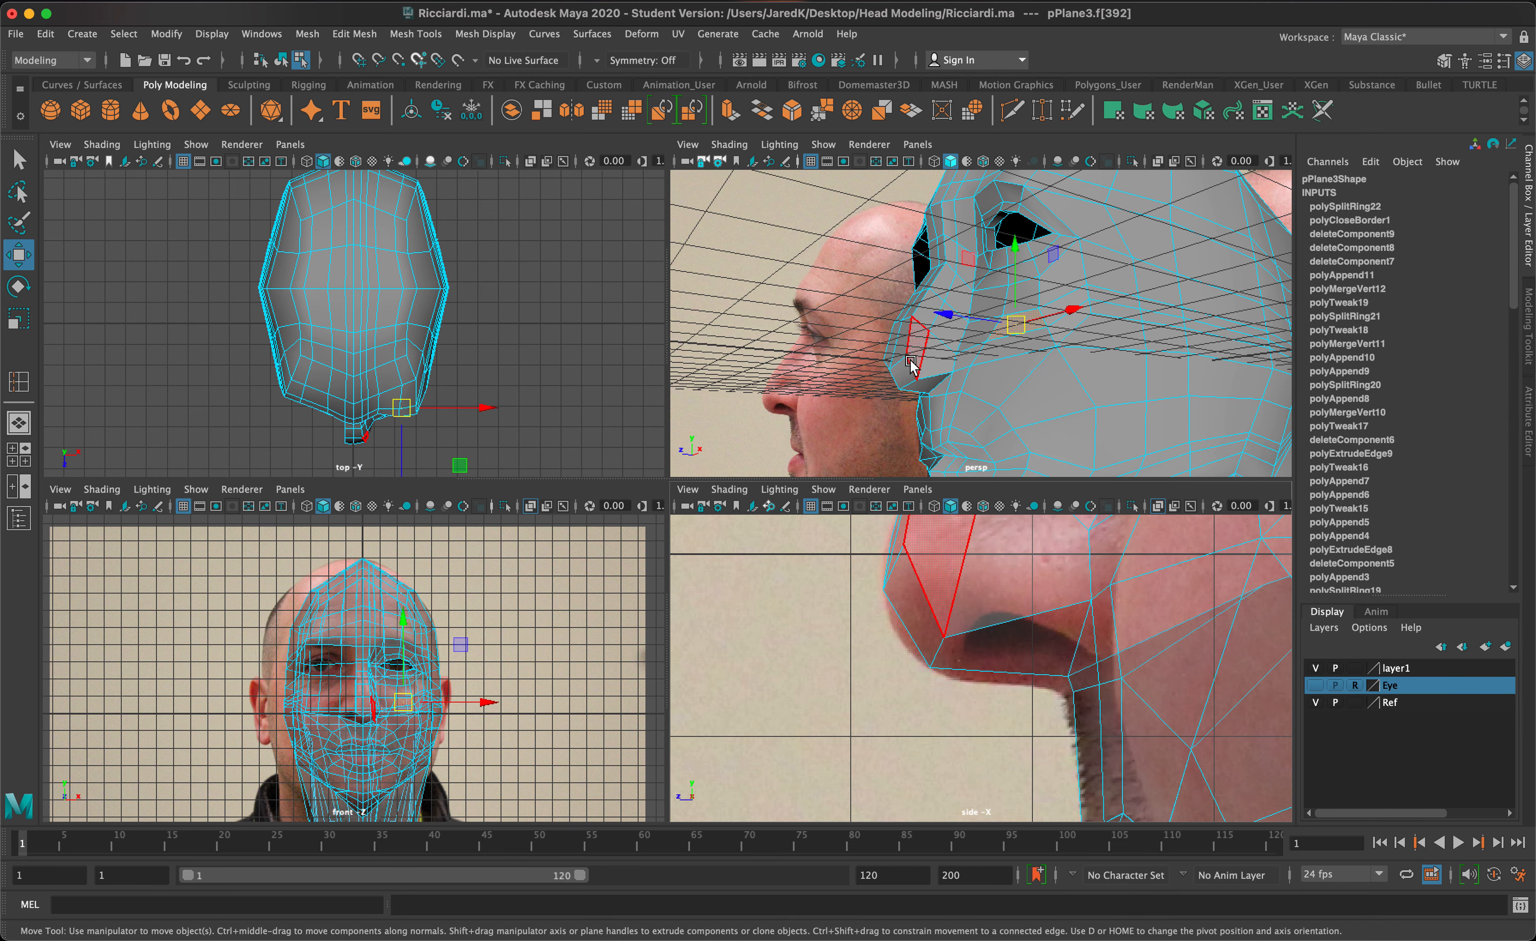
click(932, 387)
click(931, 385)
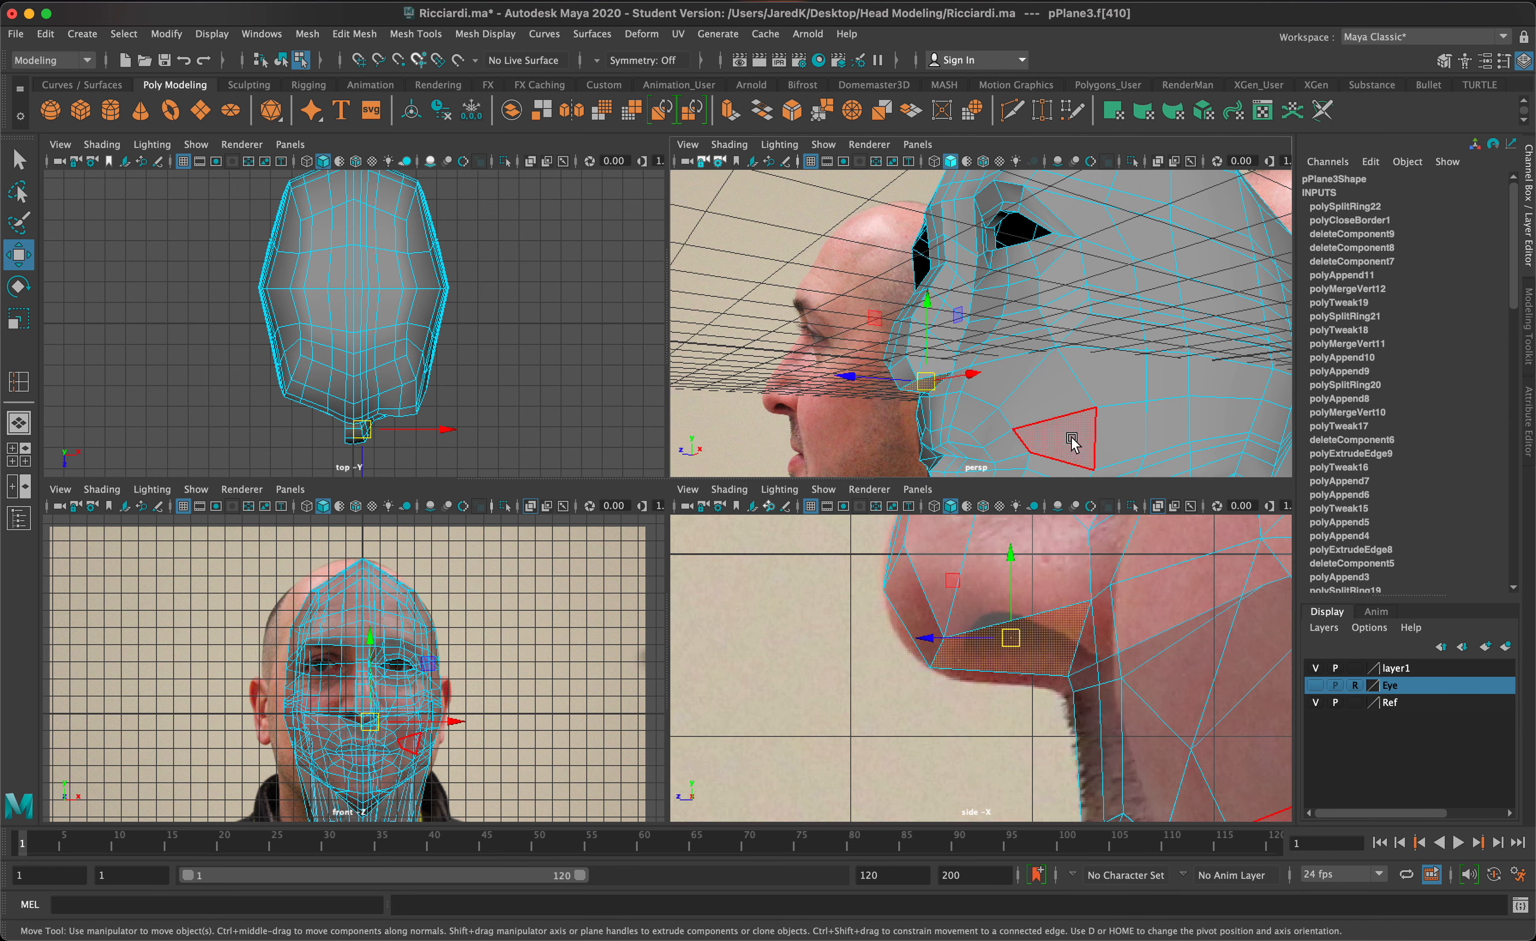
alt+drag(1056, 398, 1139, 336)
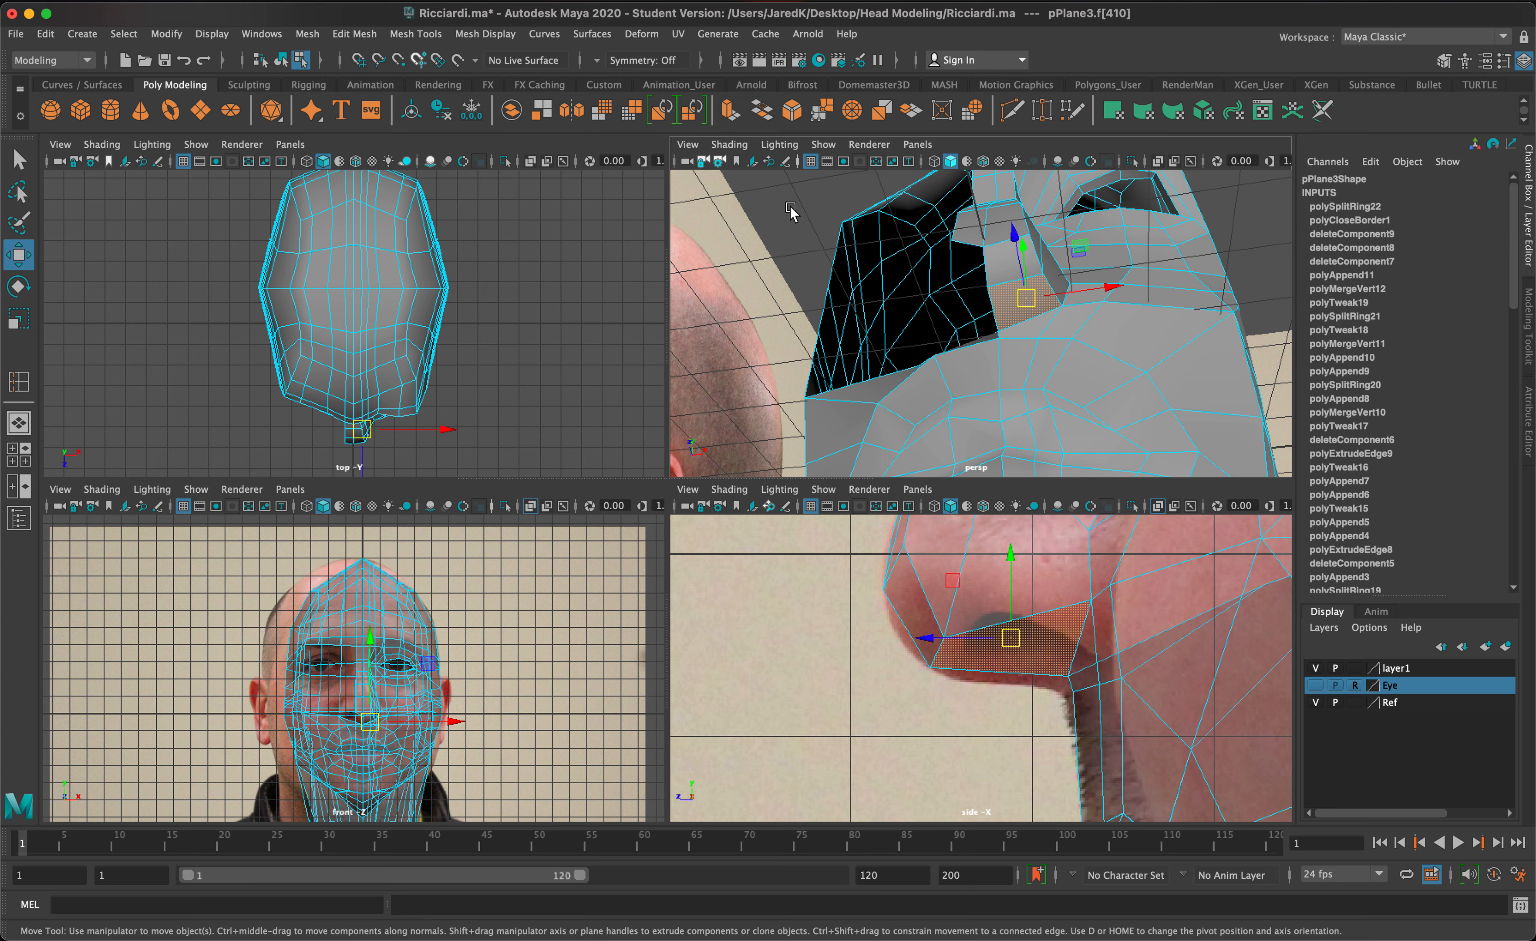
key(space)
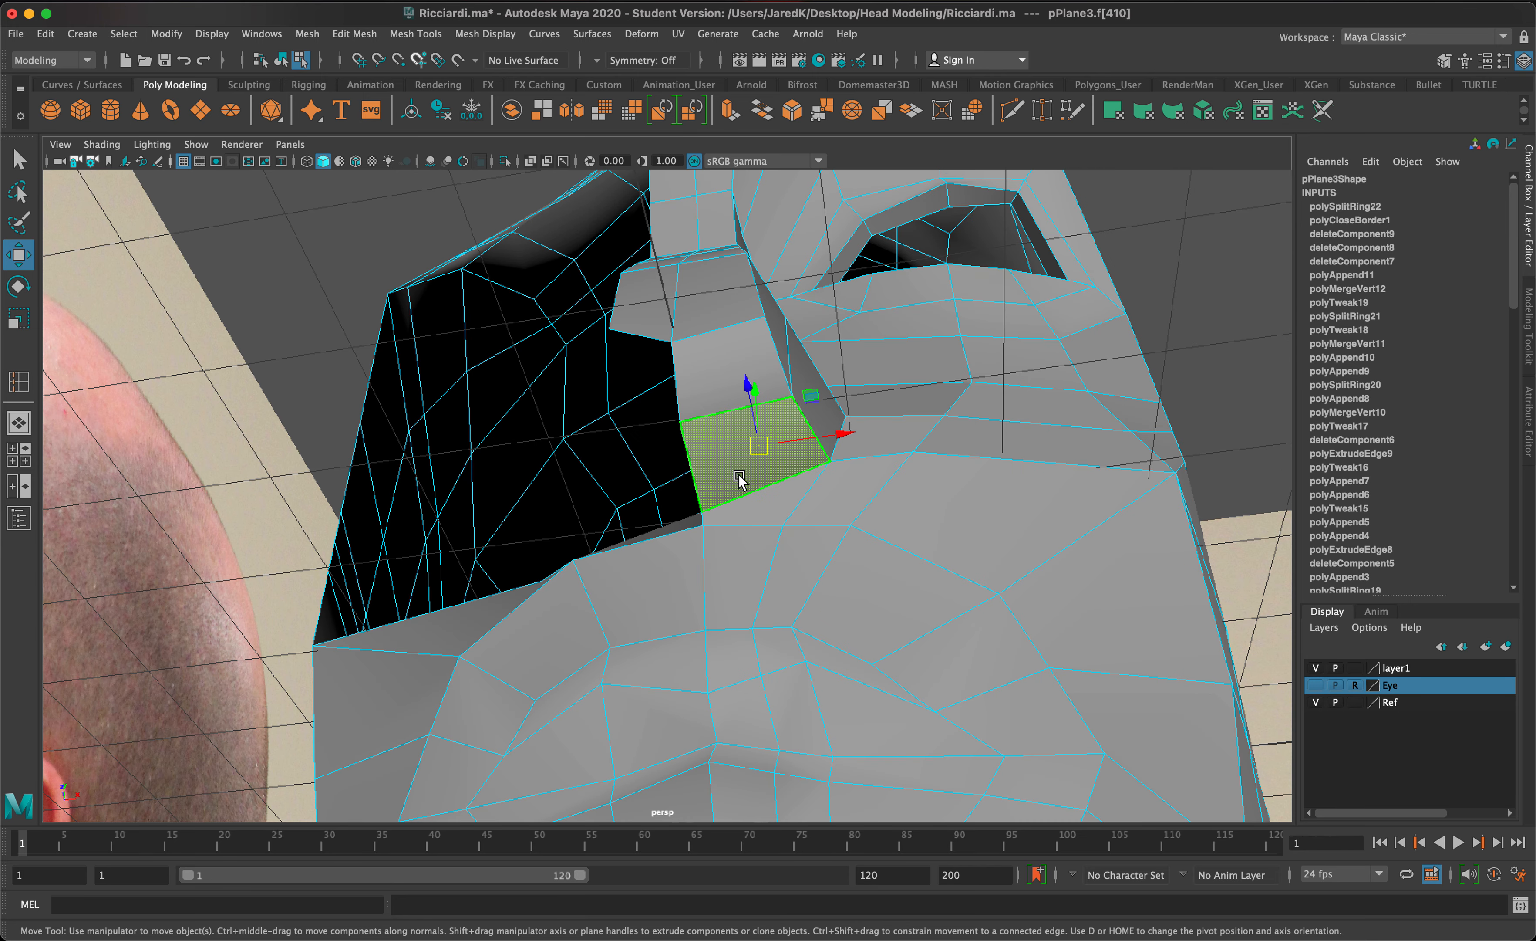
key(ctrl+e)
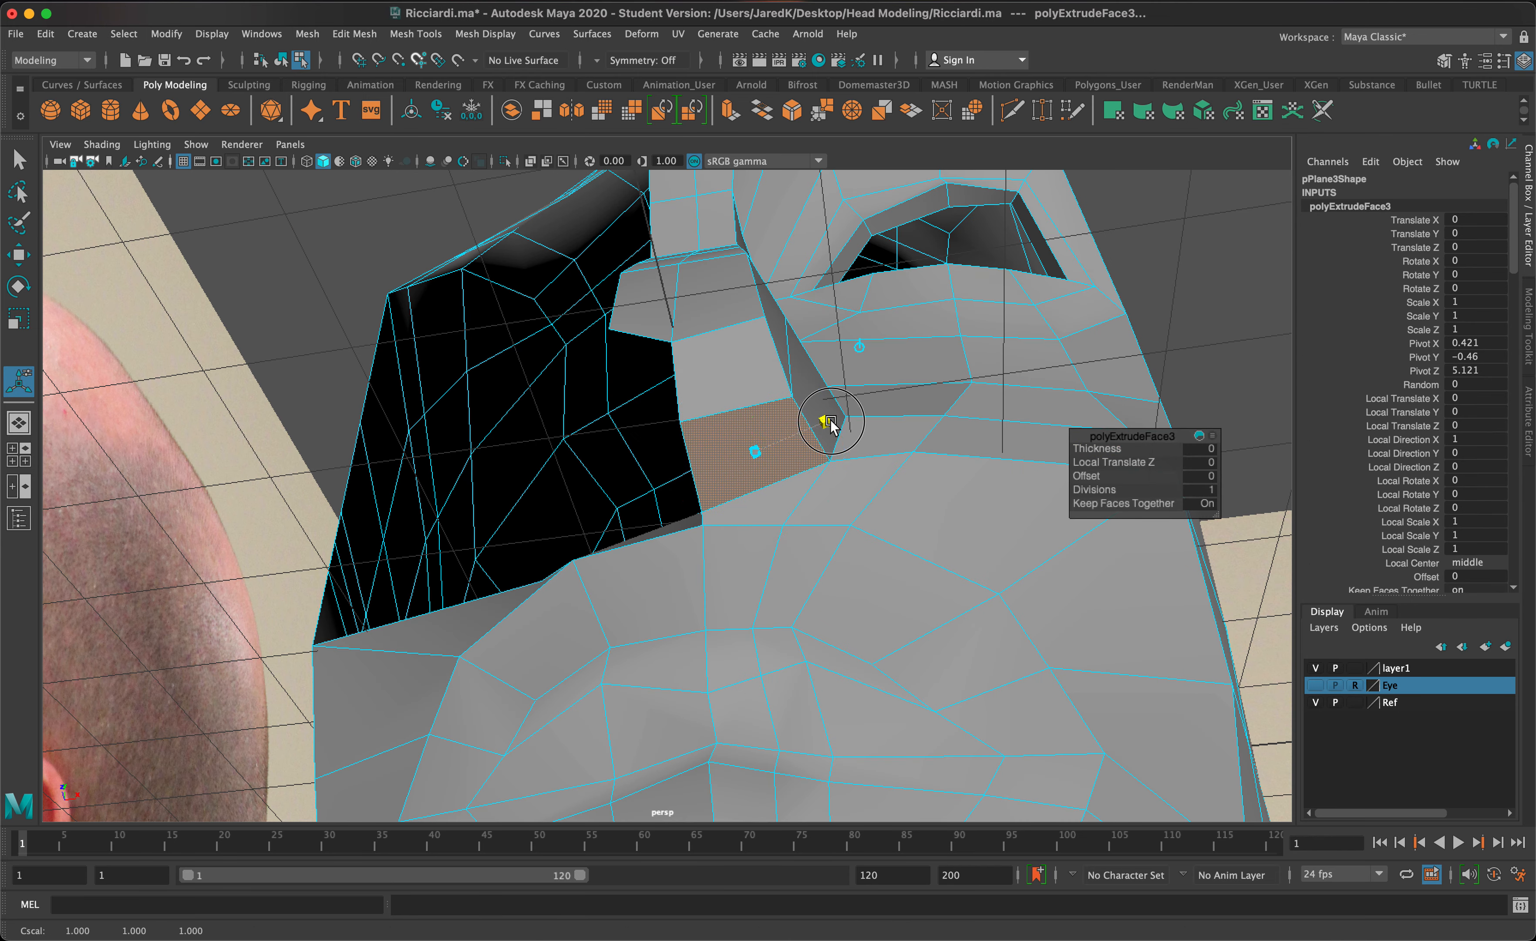
drag(756, 458, 751, 456)
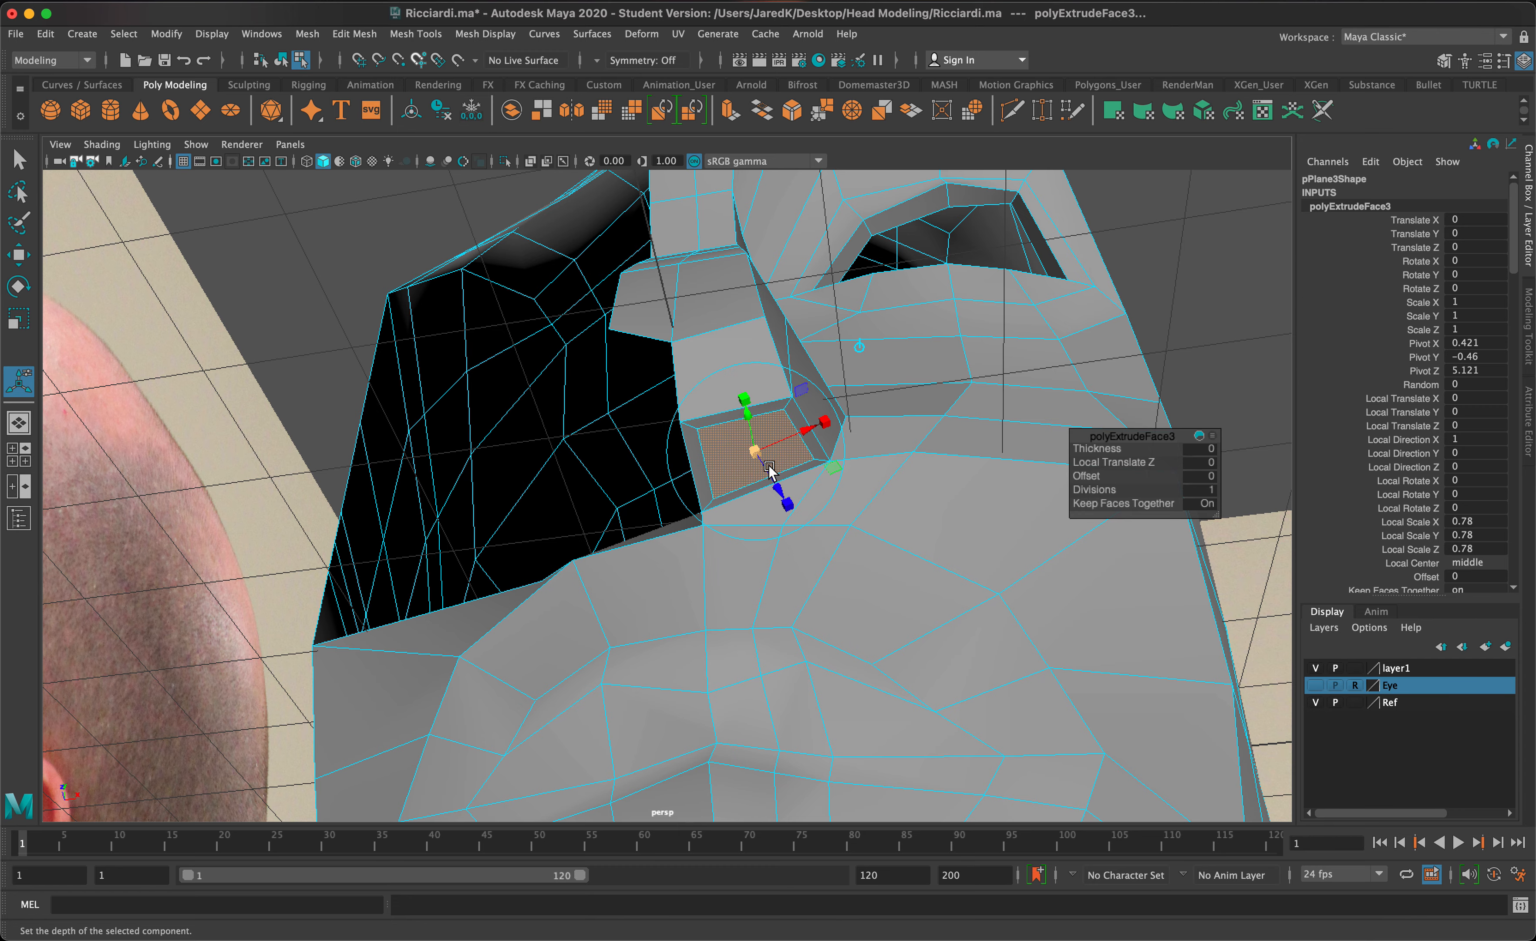
Step: Extrude the nostril face again into the nose with local translate Z -0.233 and Y -0.158, scaled to 0.717
key(ctrl+e)
alt+drag(761, 470, 771, 542)
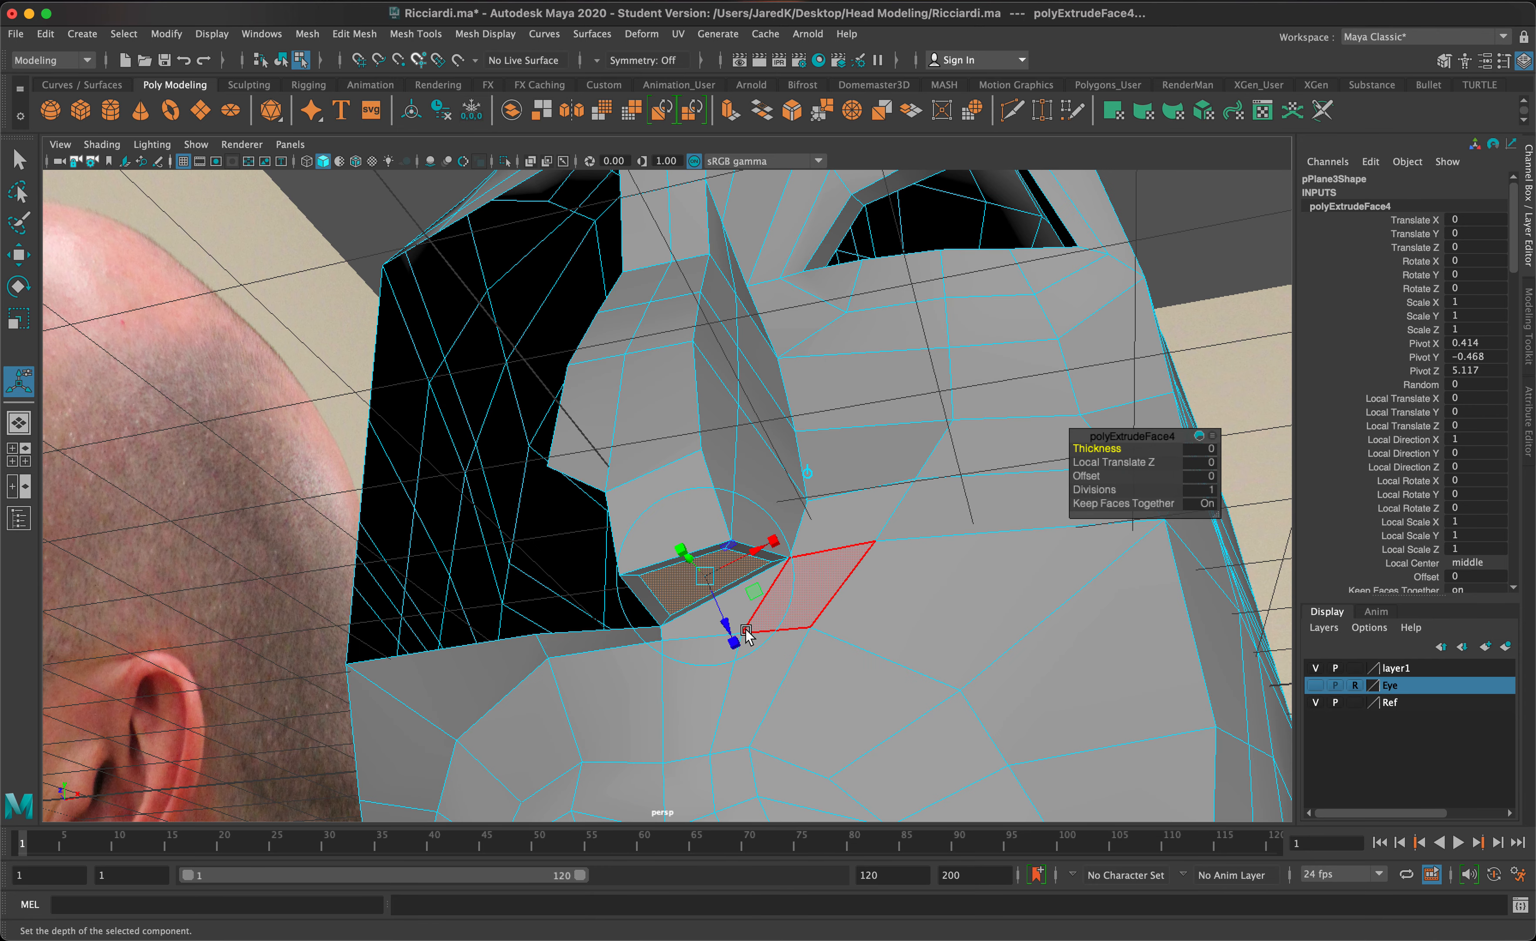
drag(746, 633, 704, 549)
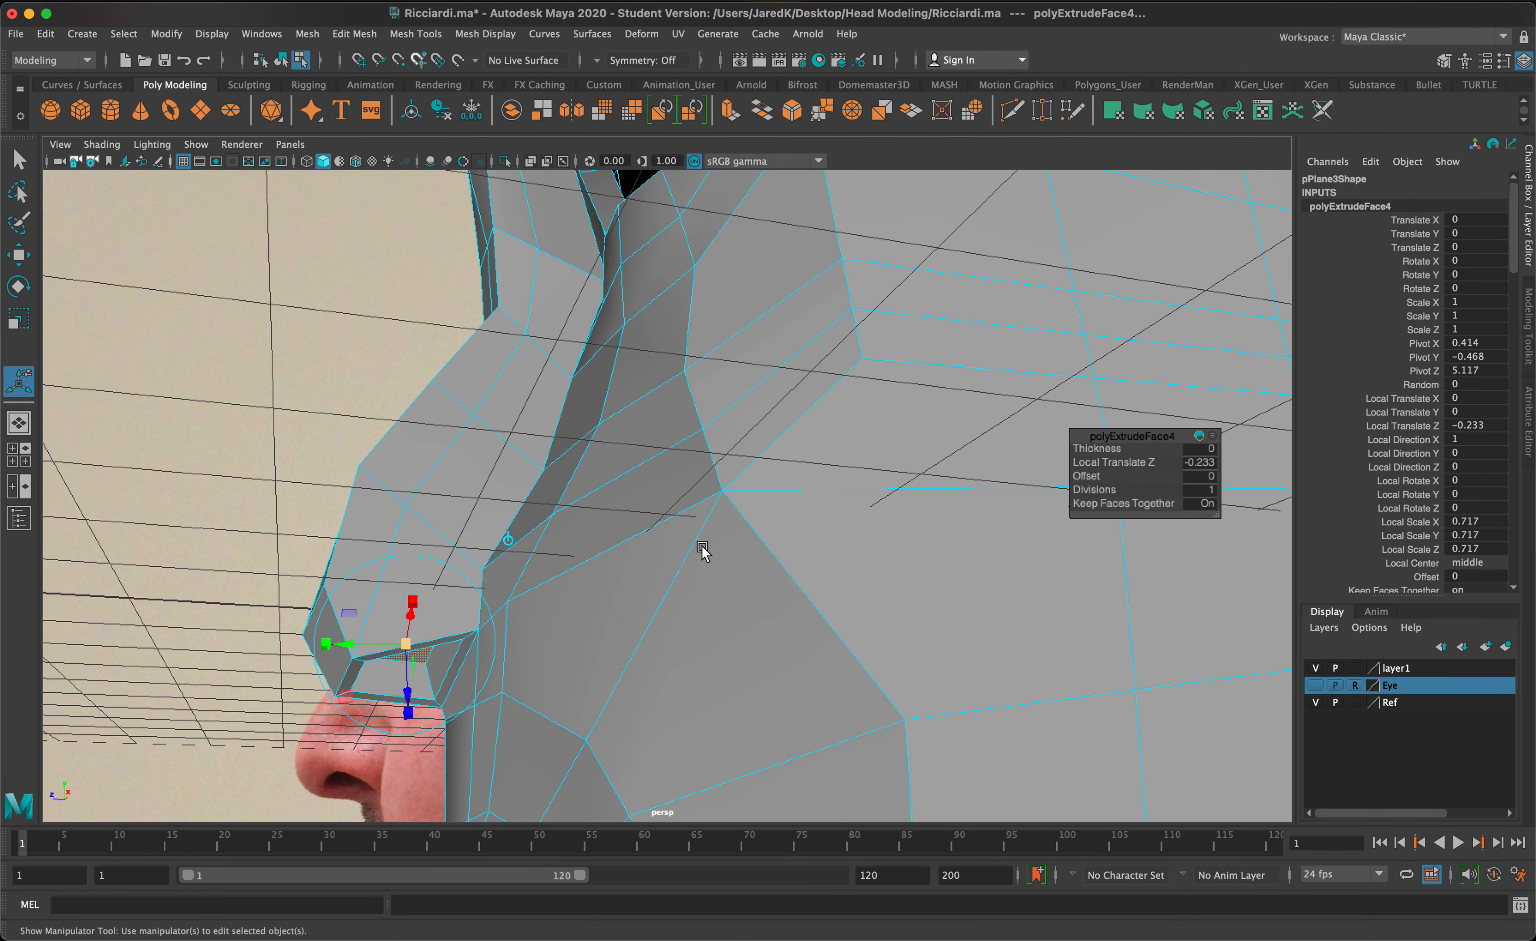
drag(362, 640, 380, 643)
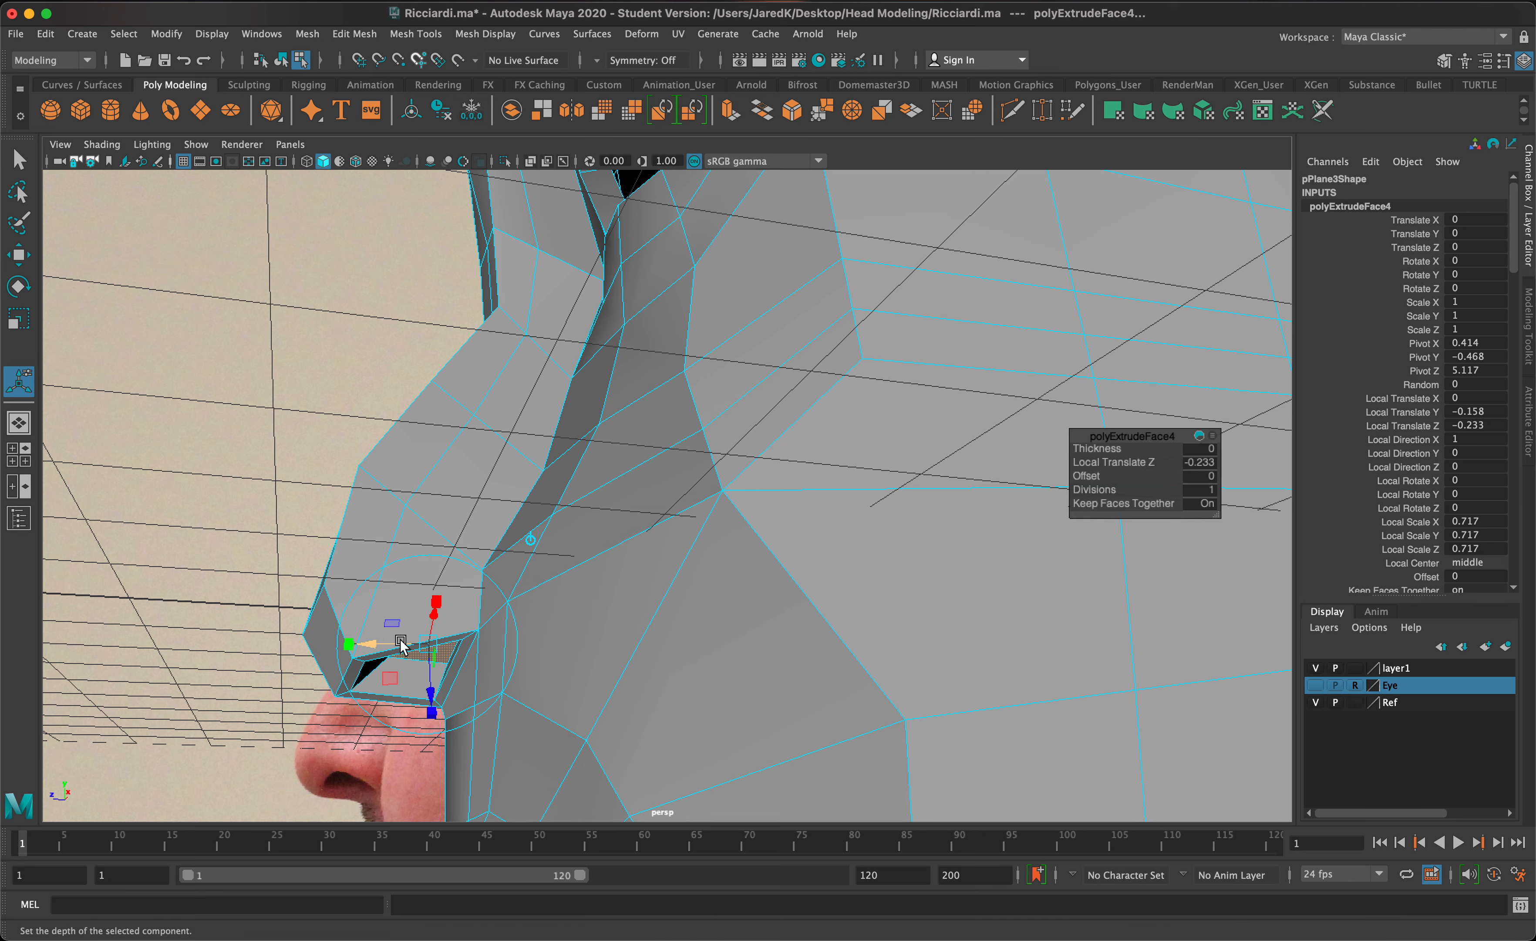
Step: Move the inner nostril face further up into the nose and check the nostril in smooth mesh preview
click(421, 686)
click(432, 673)
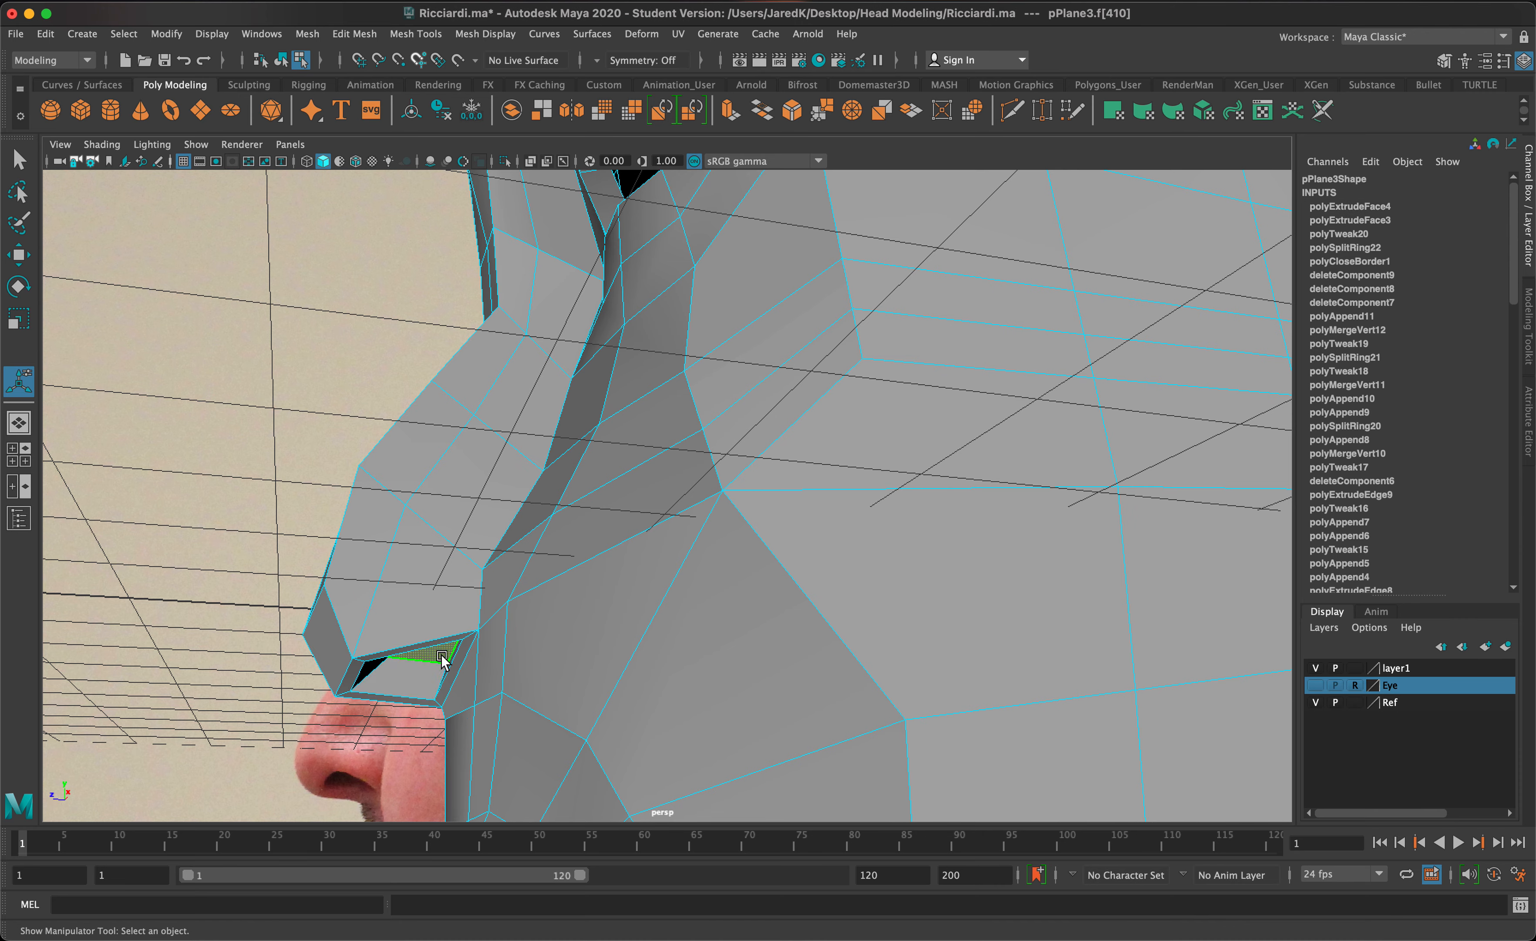
key(w)
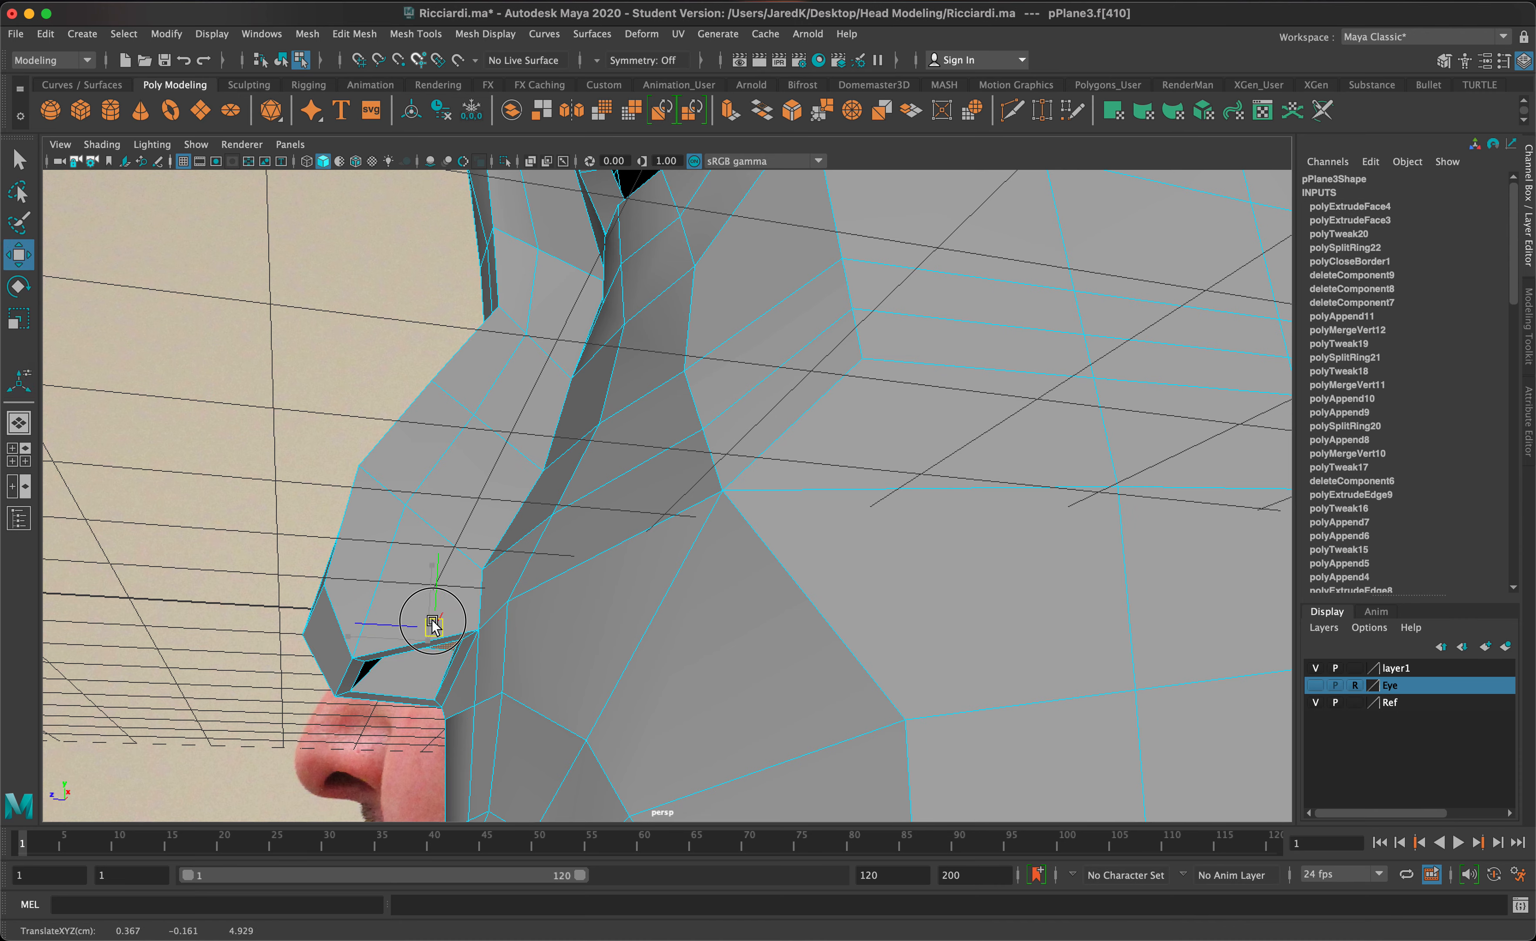
key(space)
key(space)
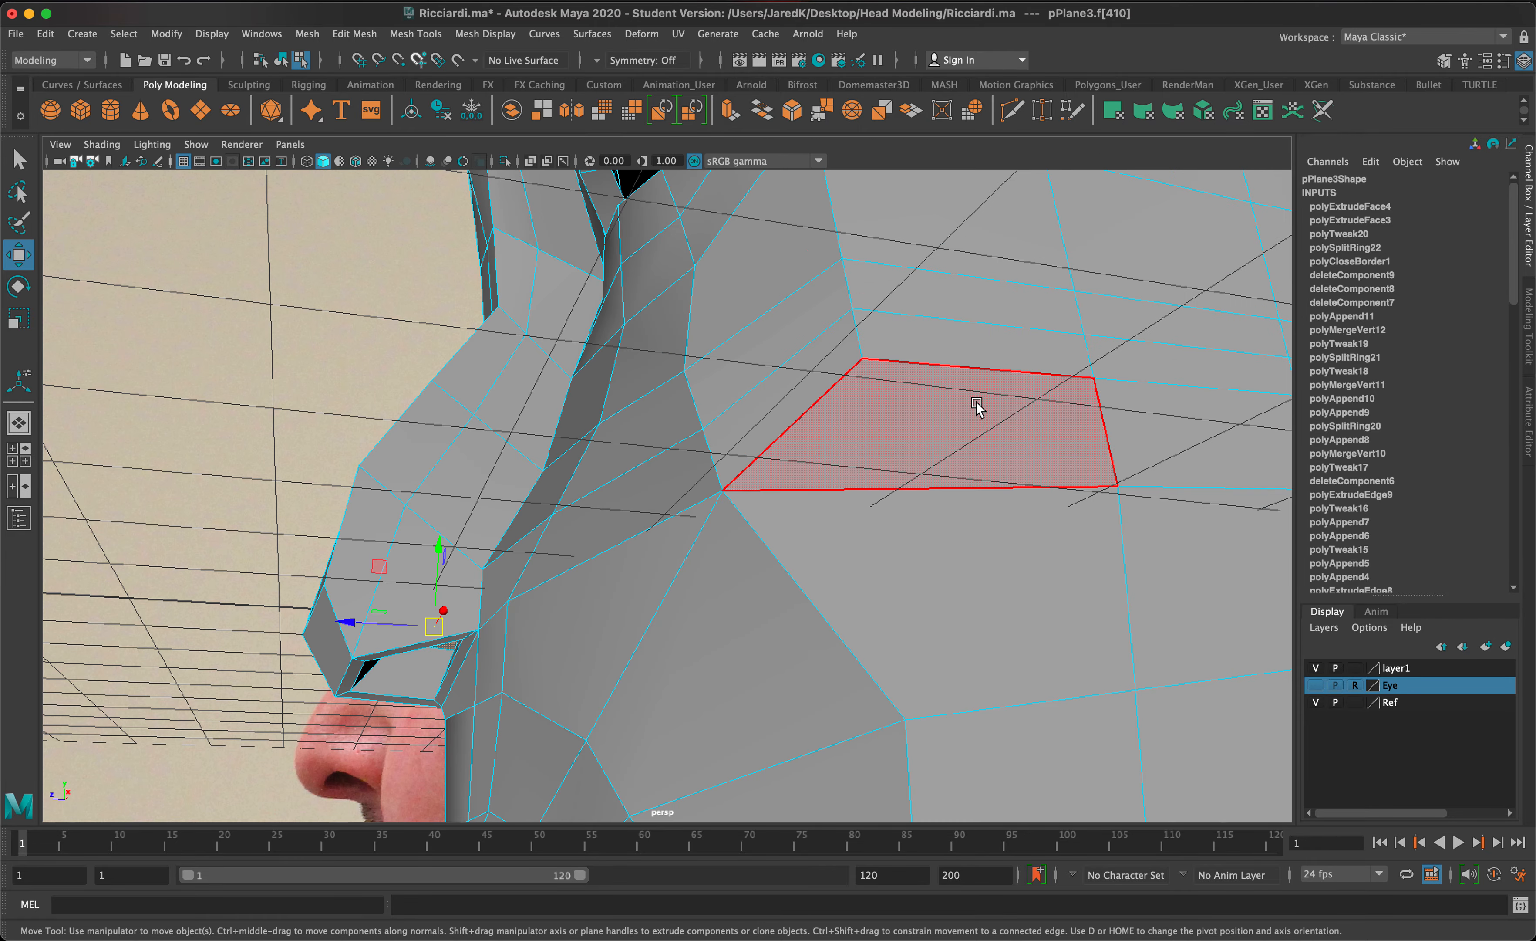
alt+drag(978, 404, 927, 428)
key(3)
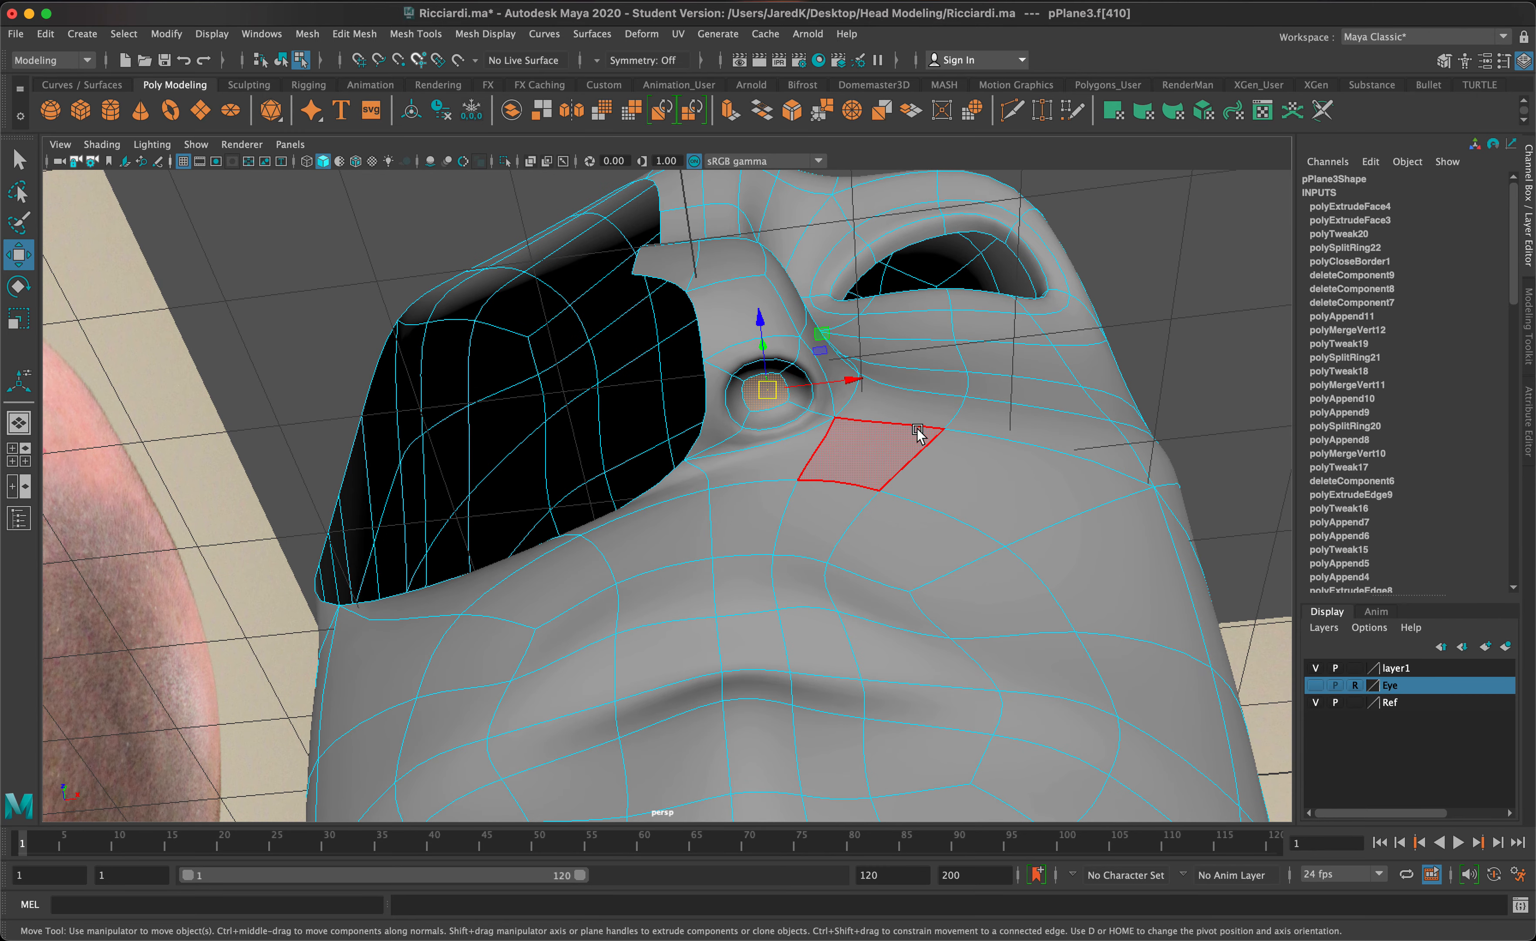
key(1)
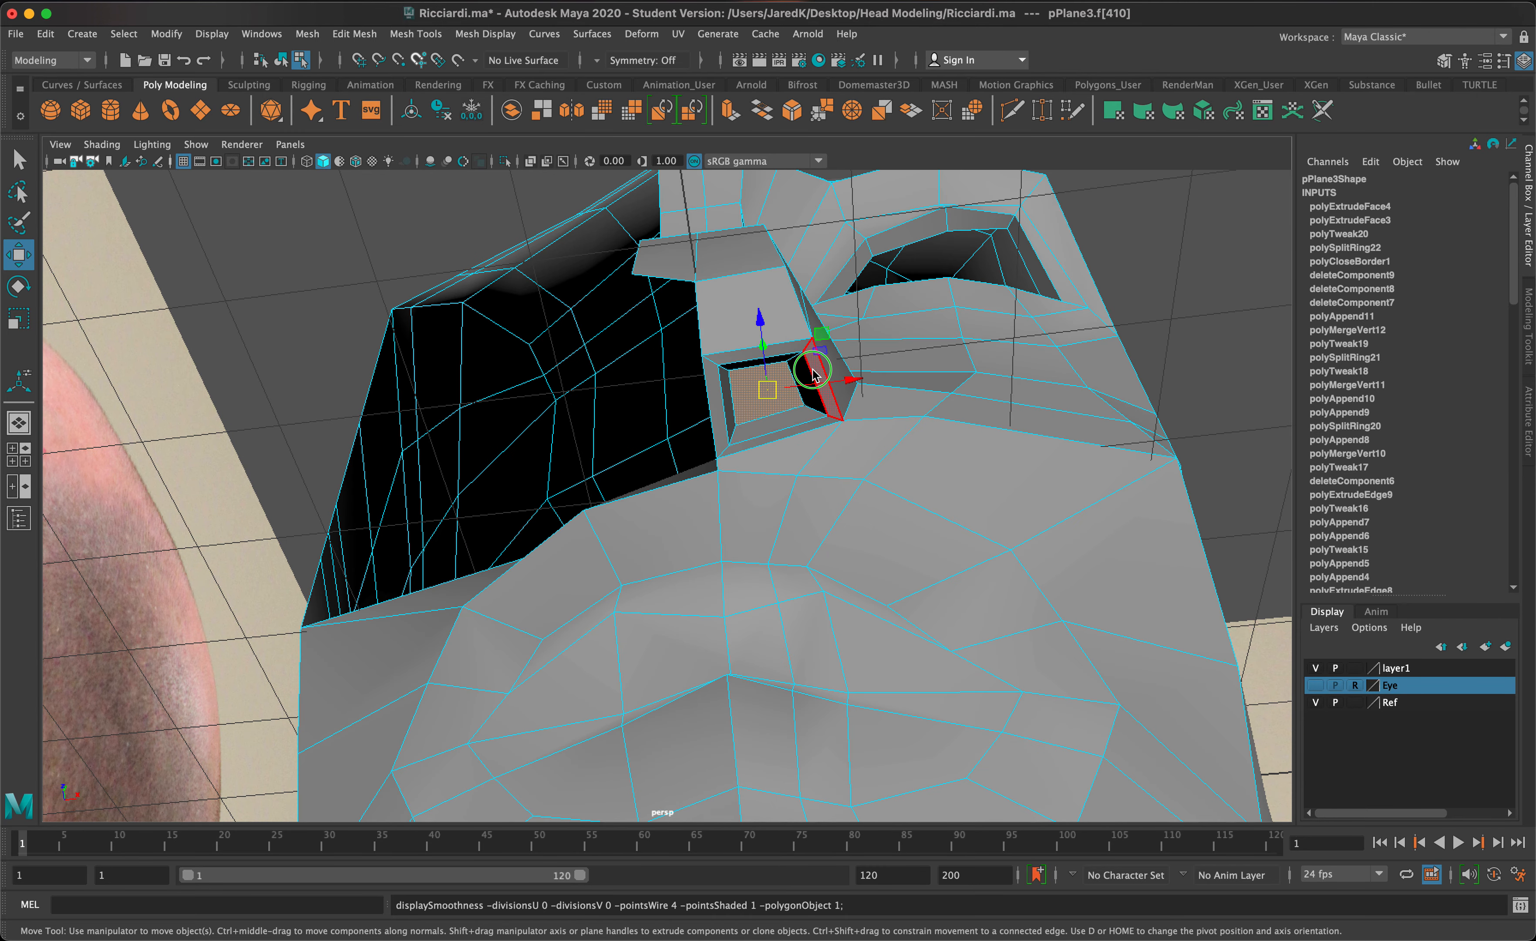
Step: Move the outer side edge of the nostril rim inward along the X axis
right_drag(813, 374, 818, 332)
click(814, 378)
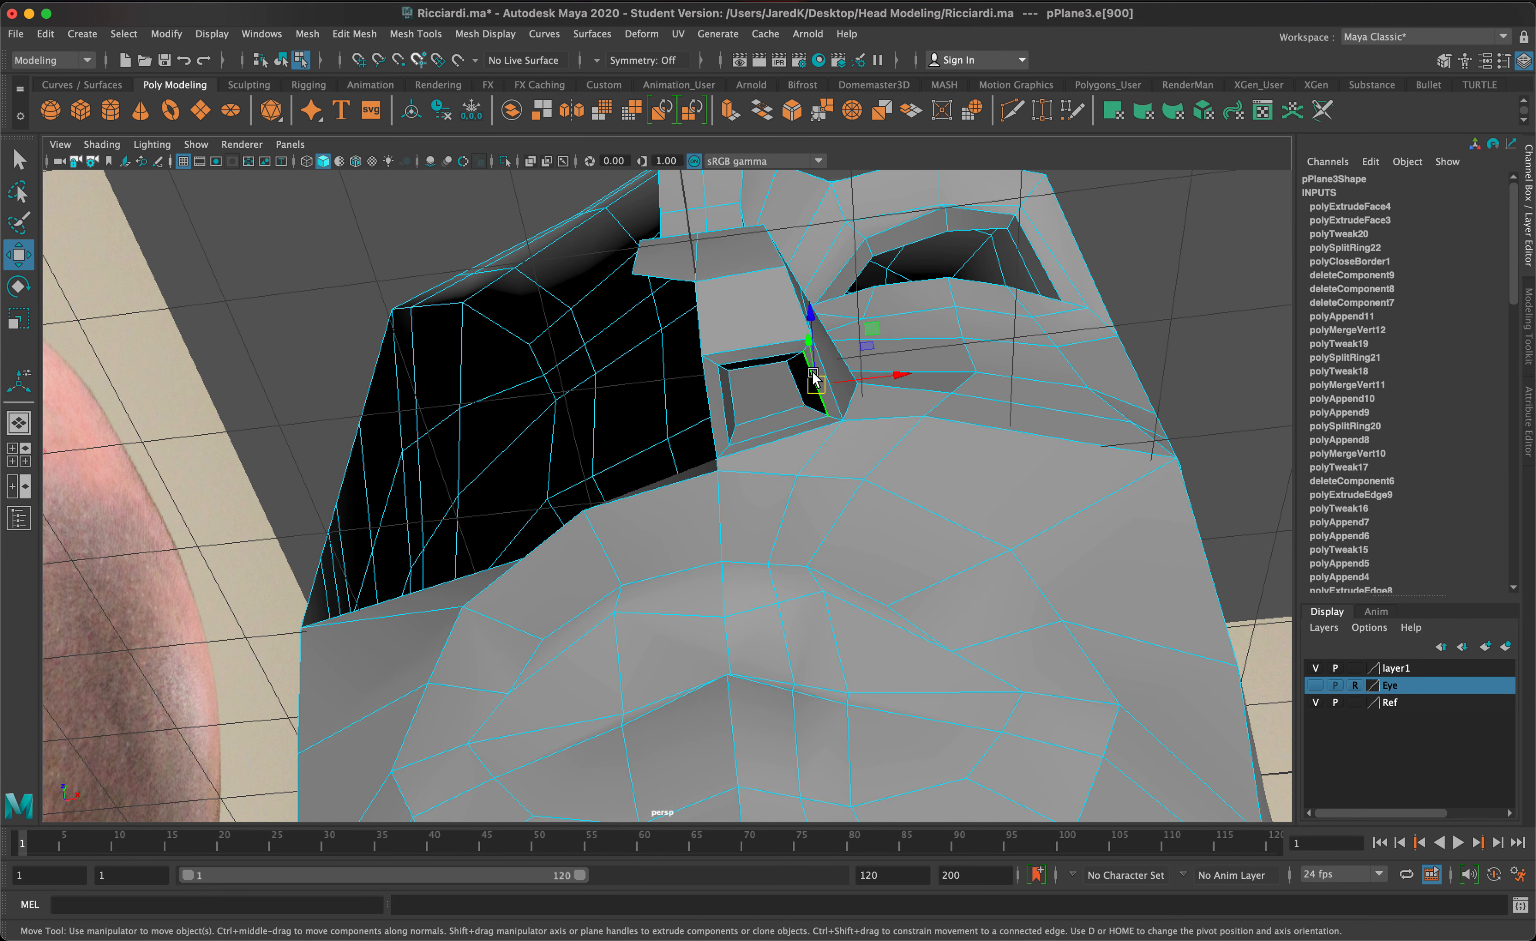
middle_drag(900, 372, 875, 373)
click(836, 404)
Step: In the side view, move the nostril rim's lower front vertex forward and its lower rear vertex back to match the reference
right_drag(801, 348, 792, 356)
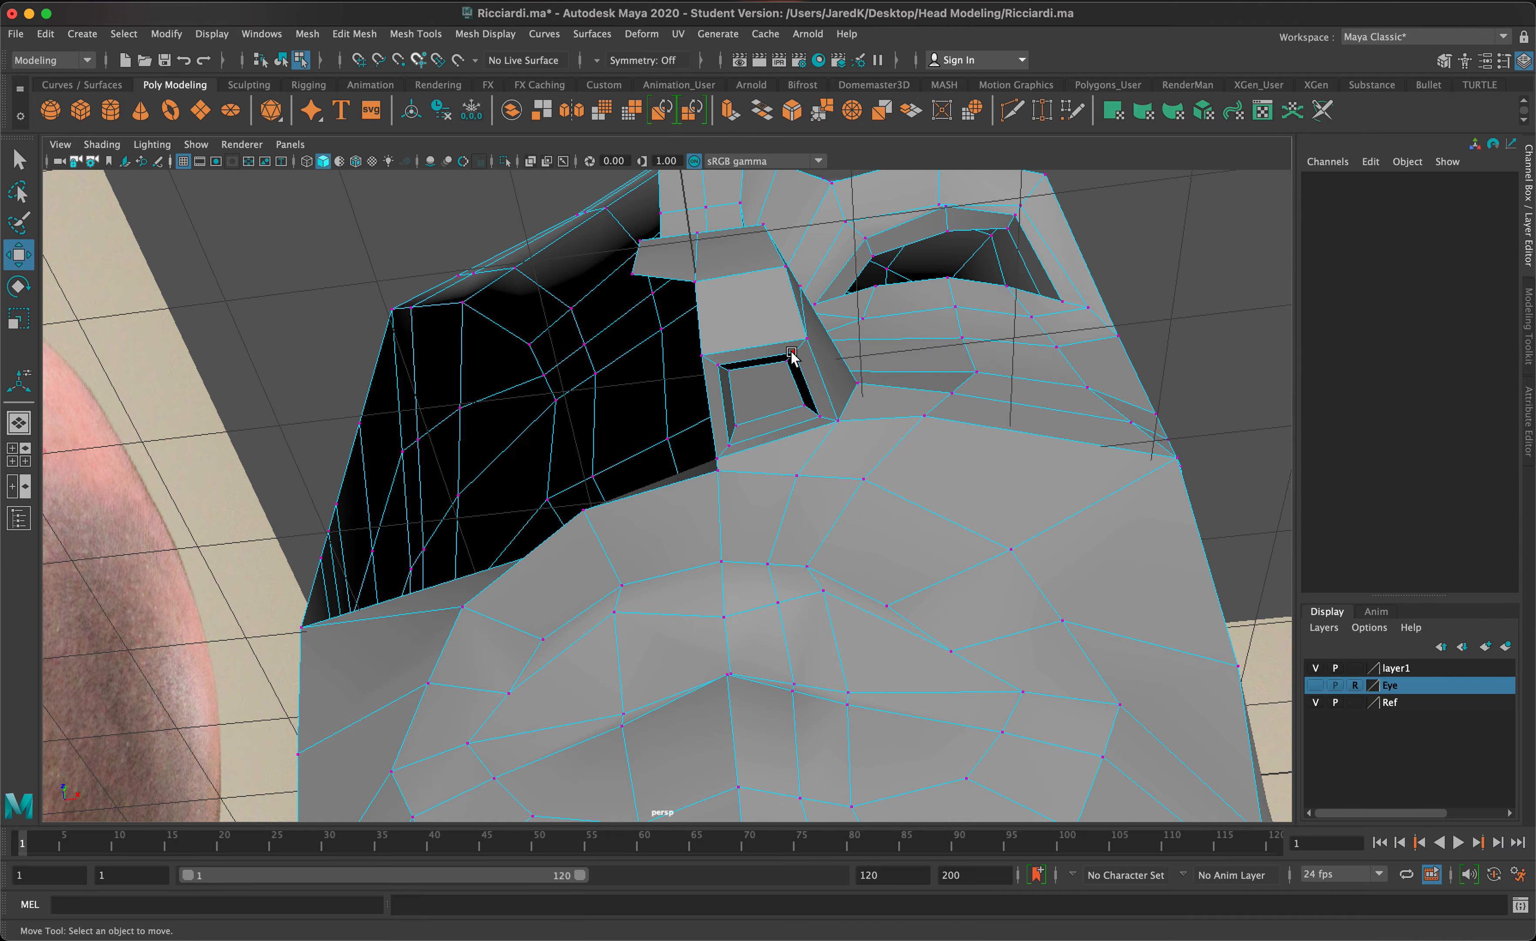
click(792, 353)
key(3)
alt+drag(823, 403, 677, 416)
key(space)
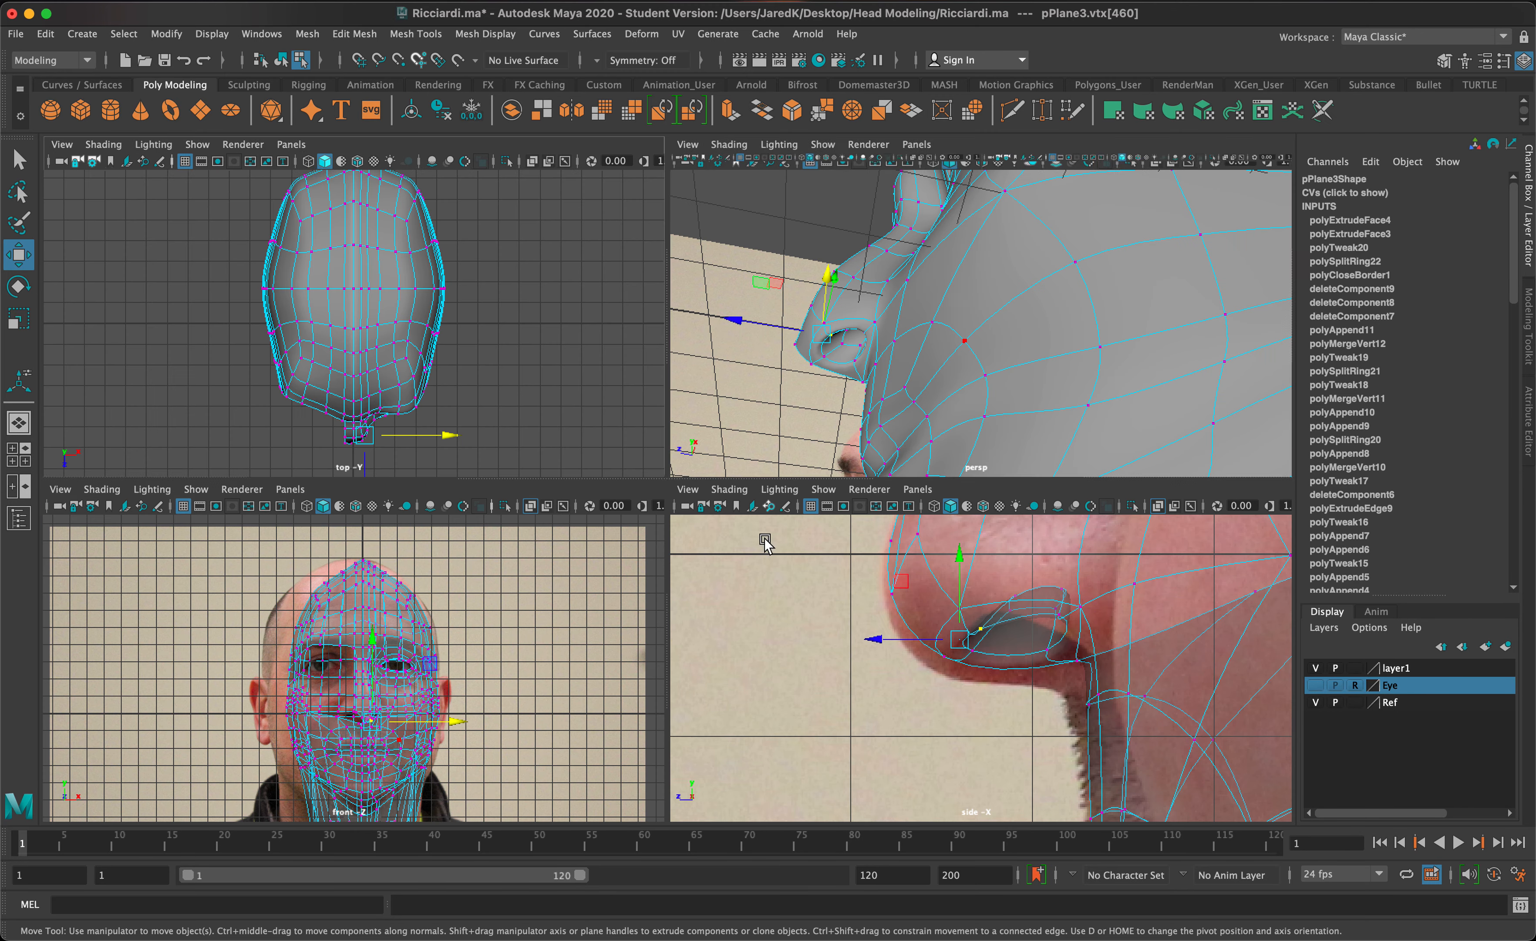
key(space)
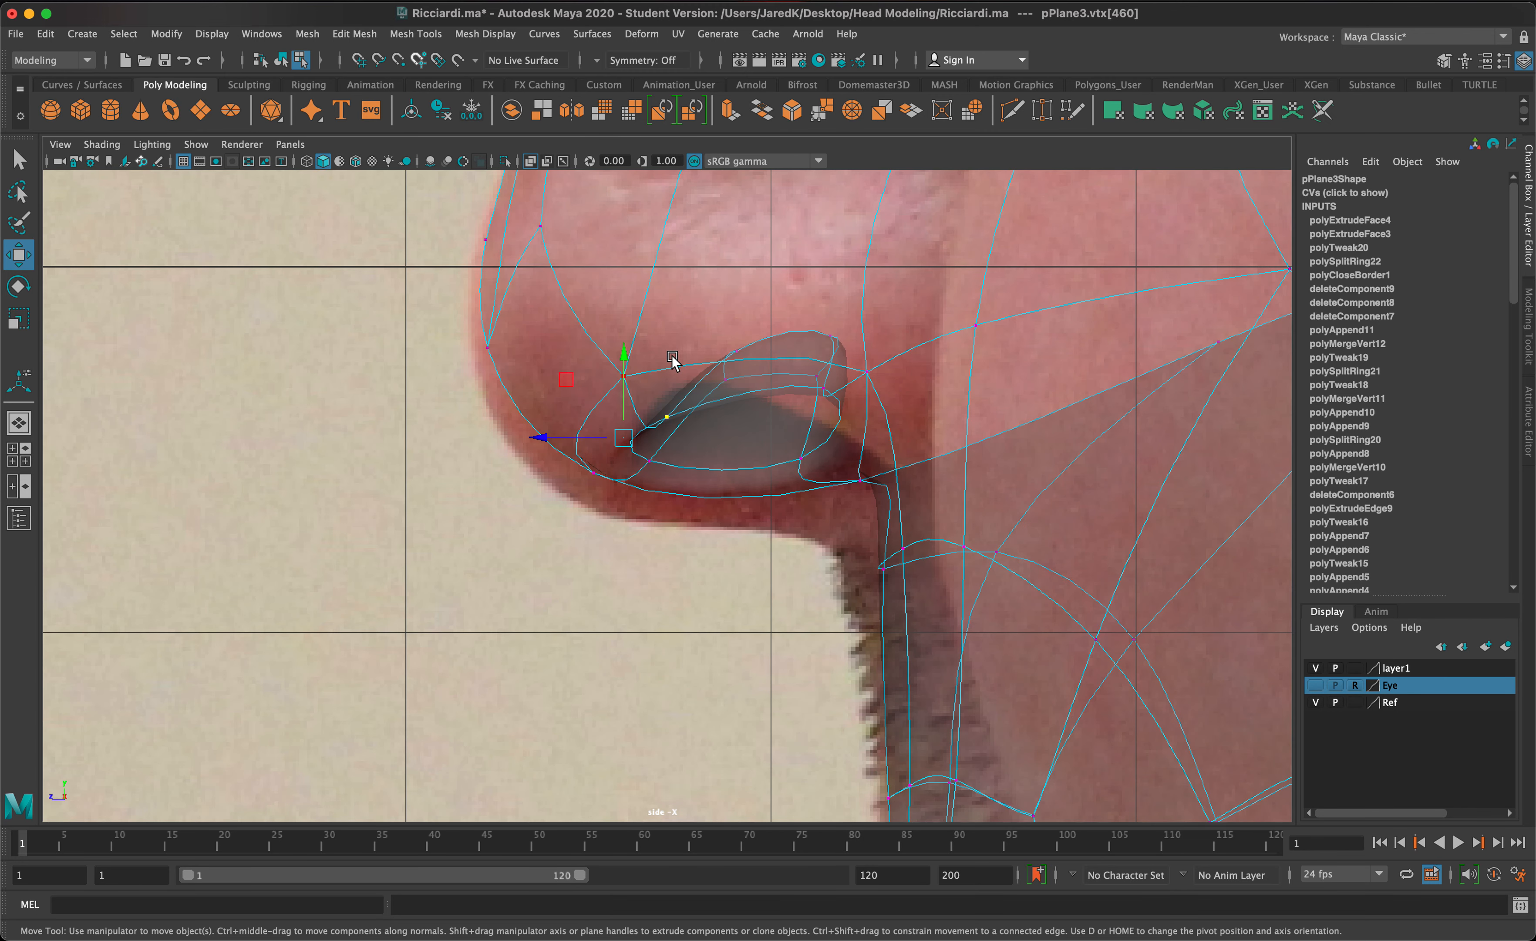
click(650, 460)
drag(595, 486, 578, 495)
click(798, 466)
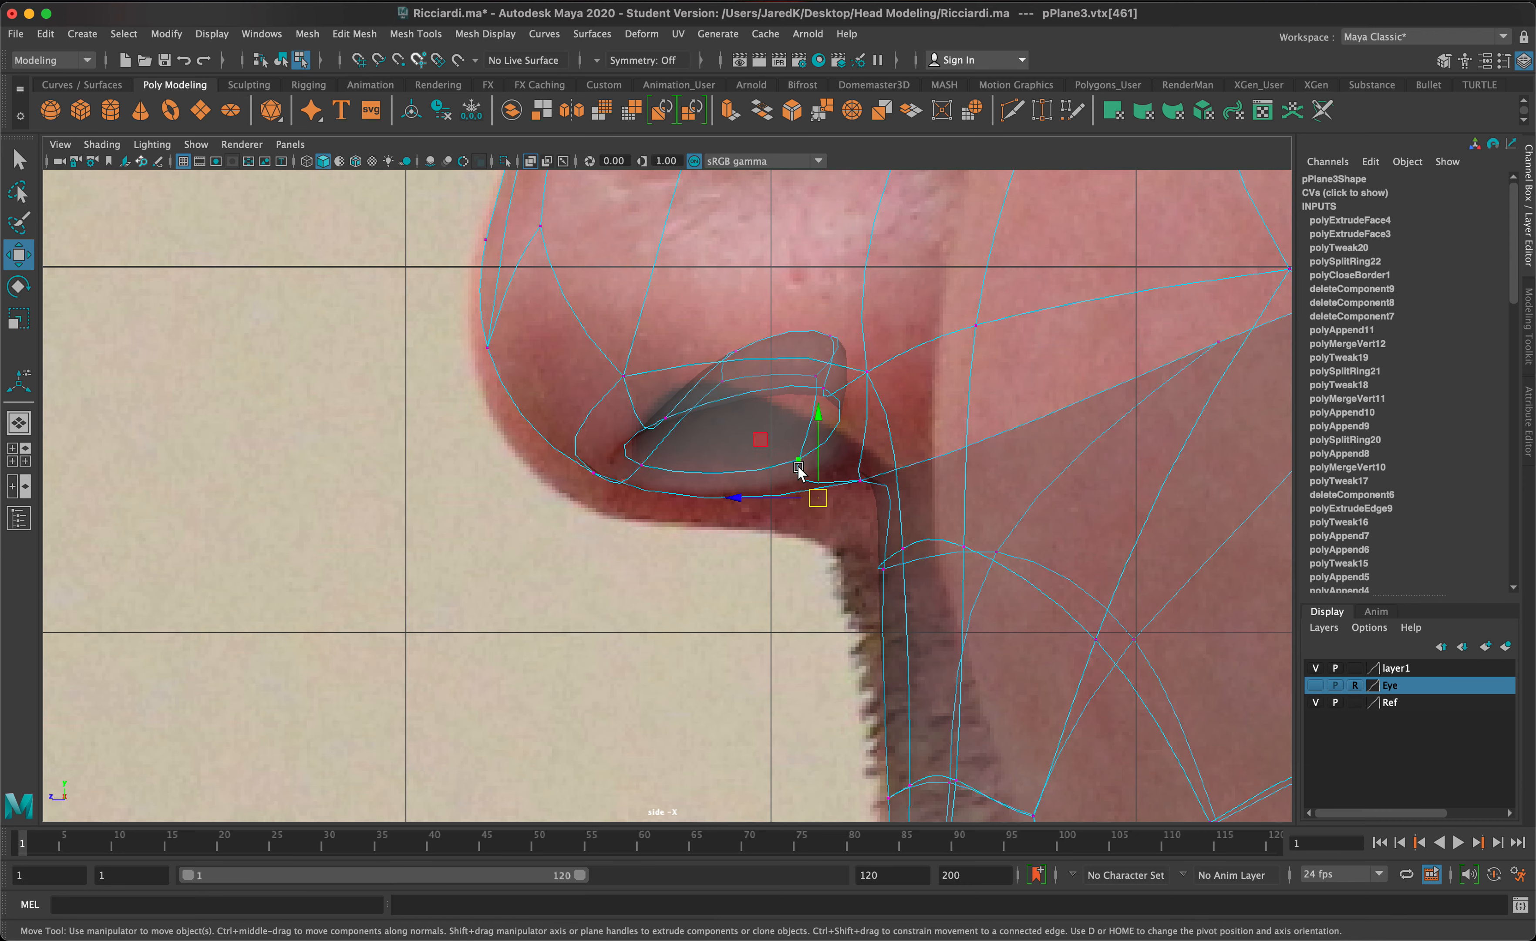
drag(806, 476, 865, 502)
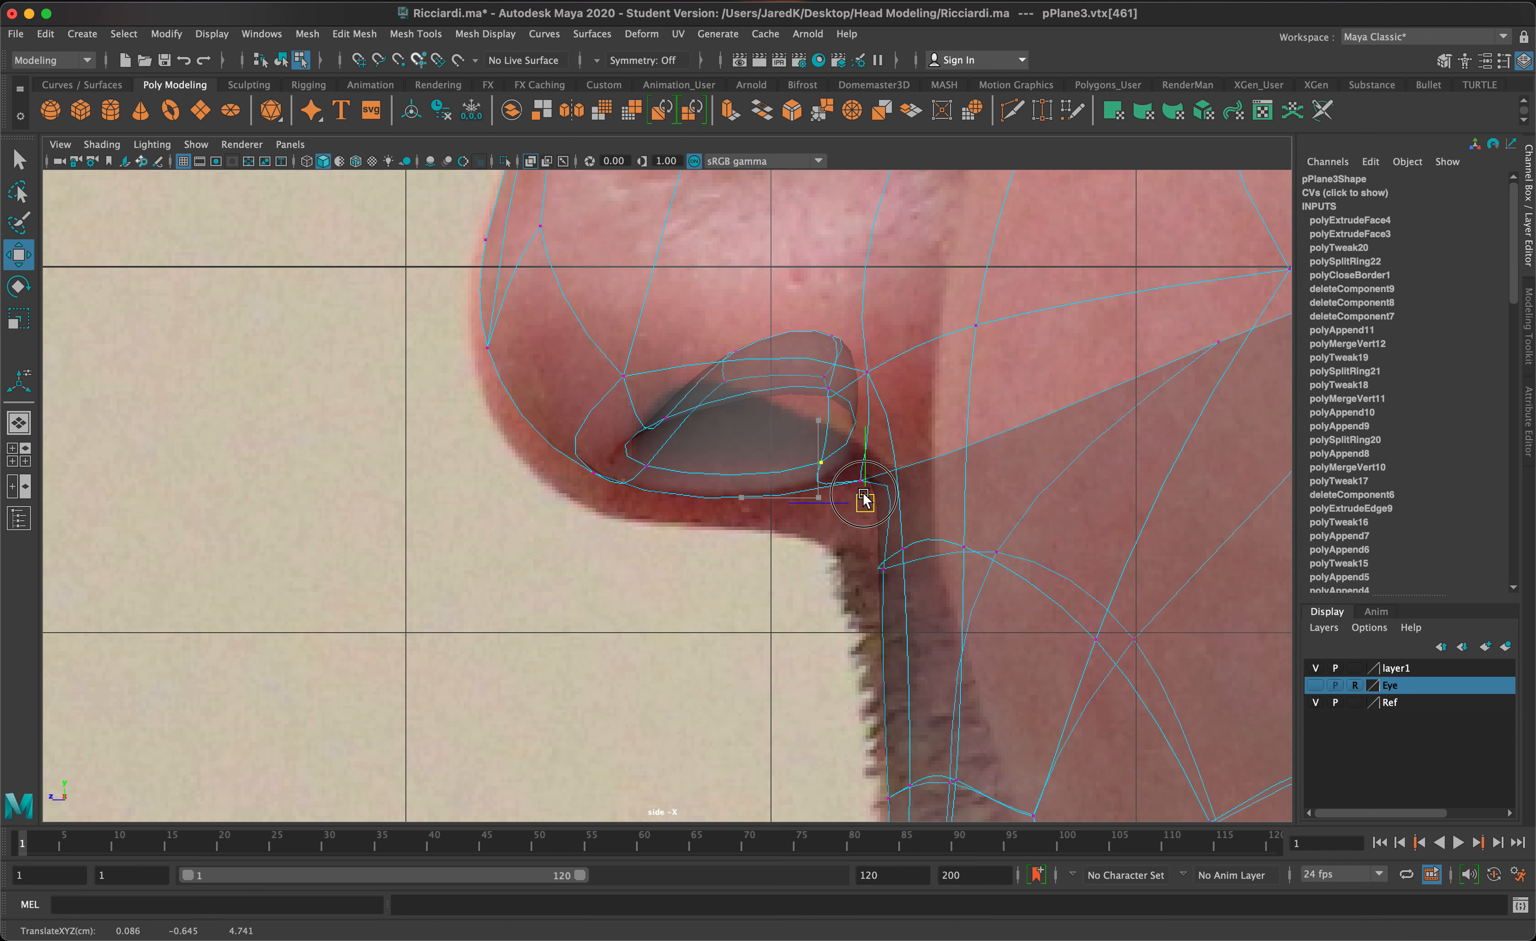
Step: Move the nostril rim's upper rear vertex back and down, and raise its upper front vertex in the side view
click(829, 390)
drag(831, 386, 902, 498)
click(681, 429)
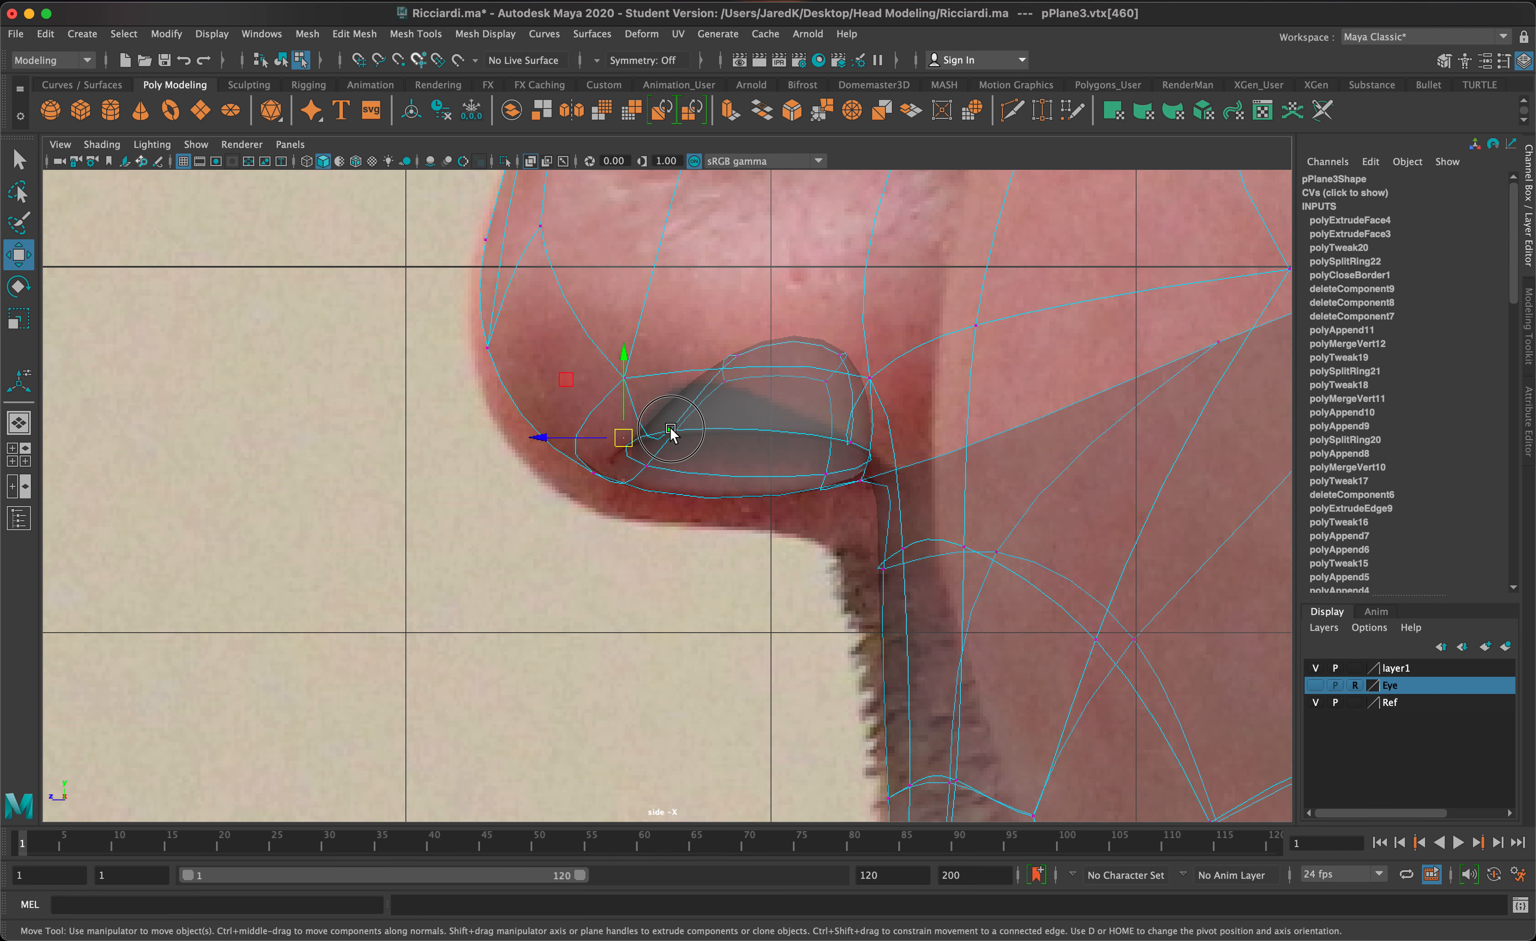
drag(623, 437, 638, 369)
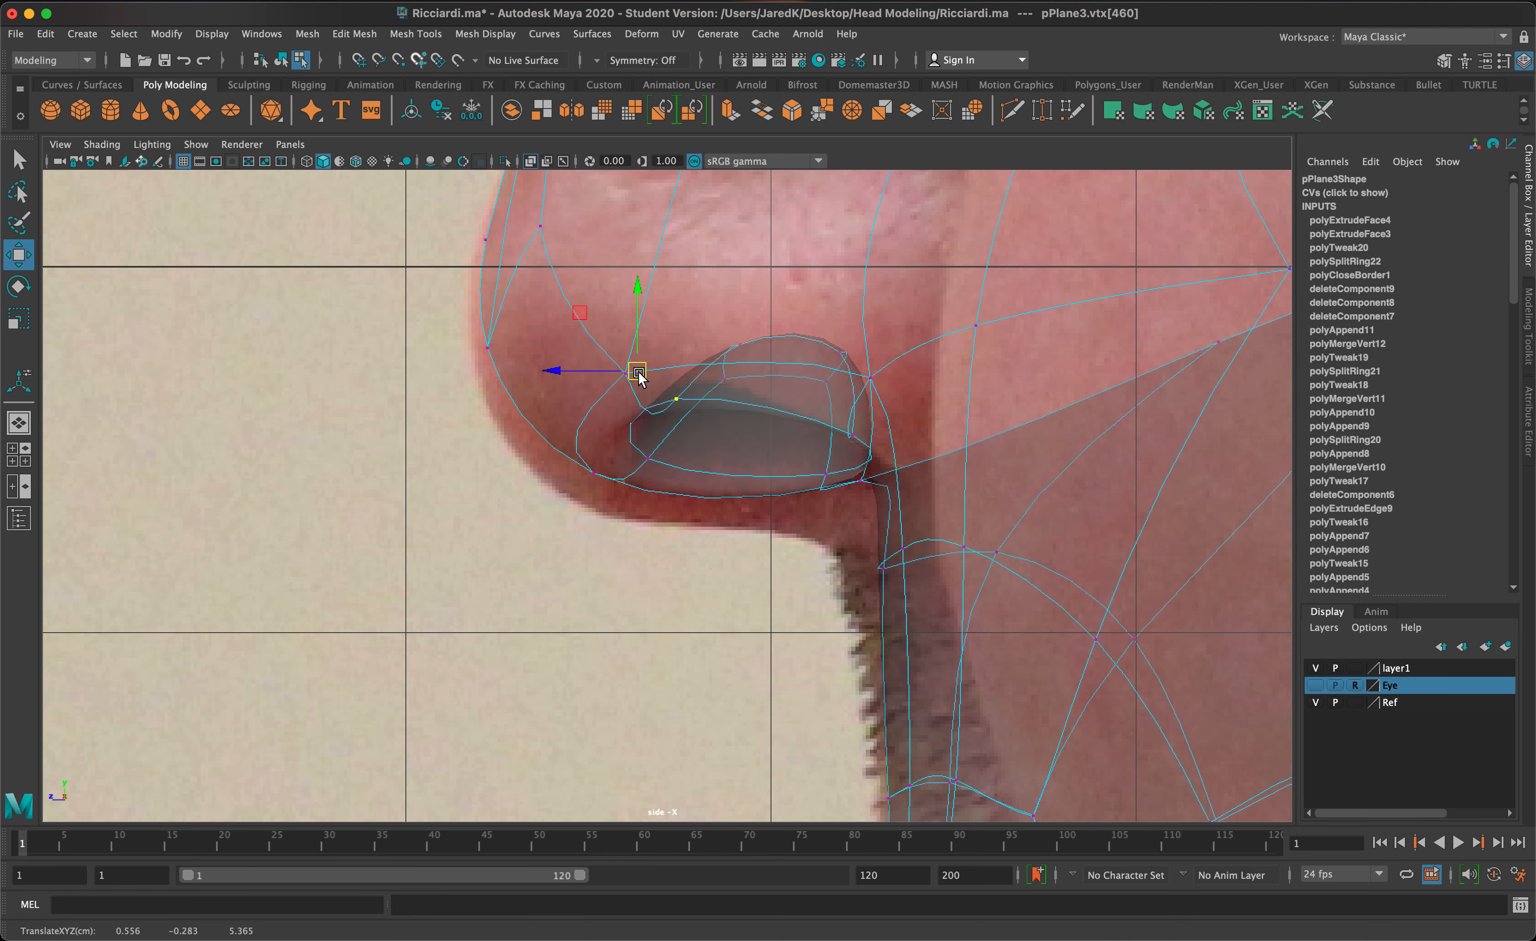
Step: Shift the front and rear nostril rim vertices nearest the nose's centre line outward along the X axis in smooth preview
key(1)
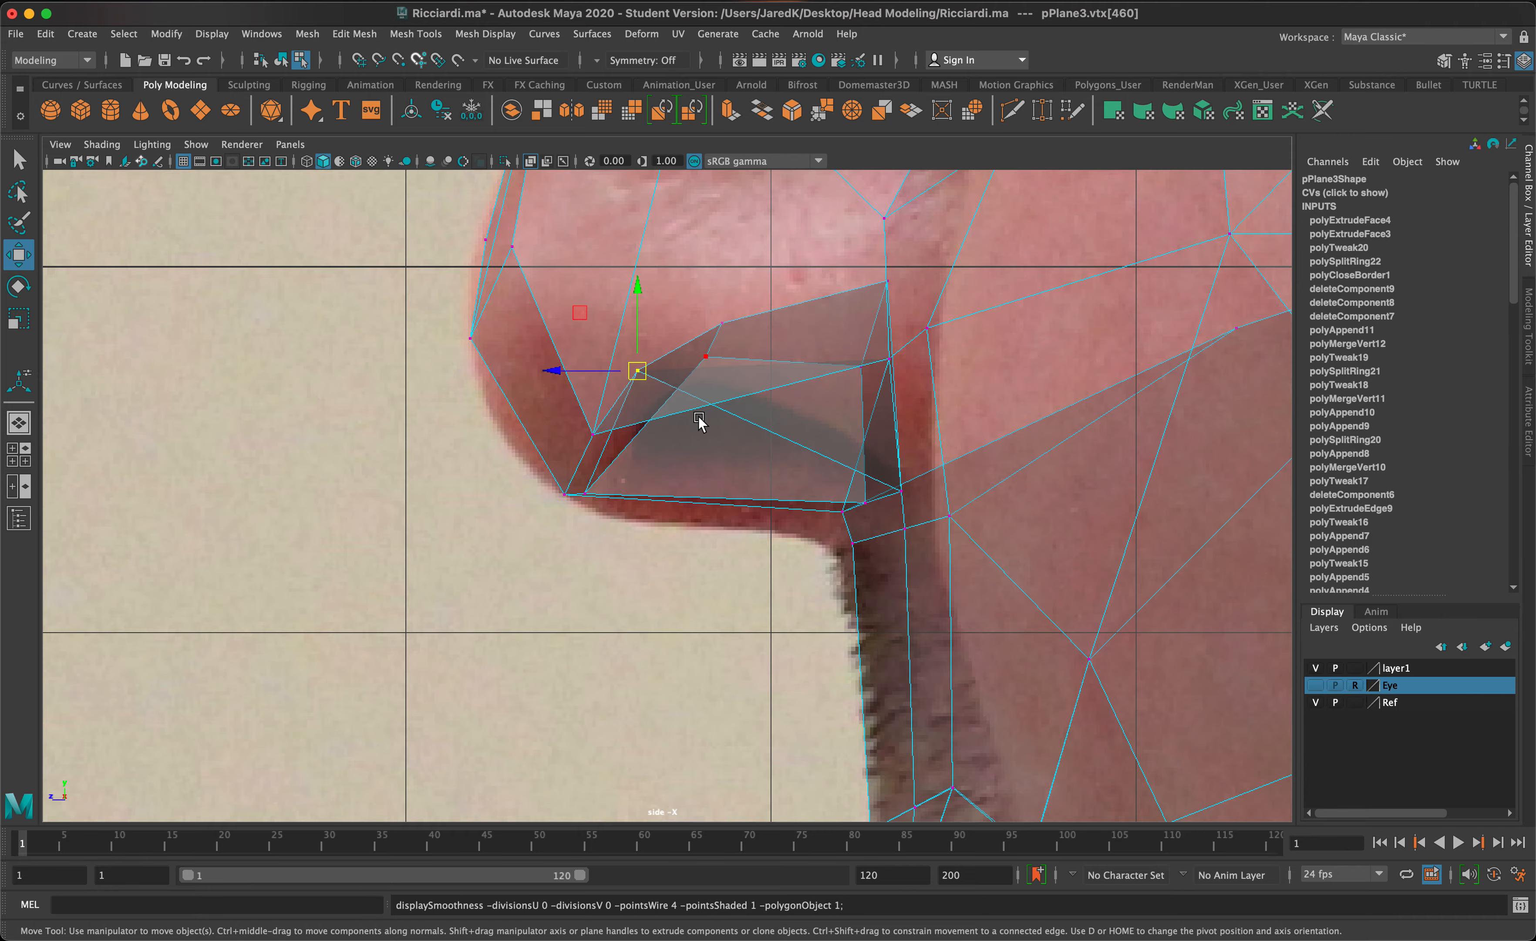
key(space)
key(3)
key(space)
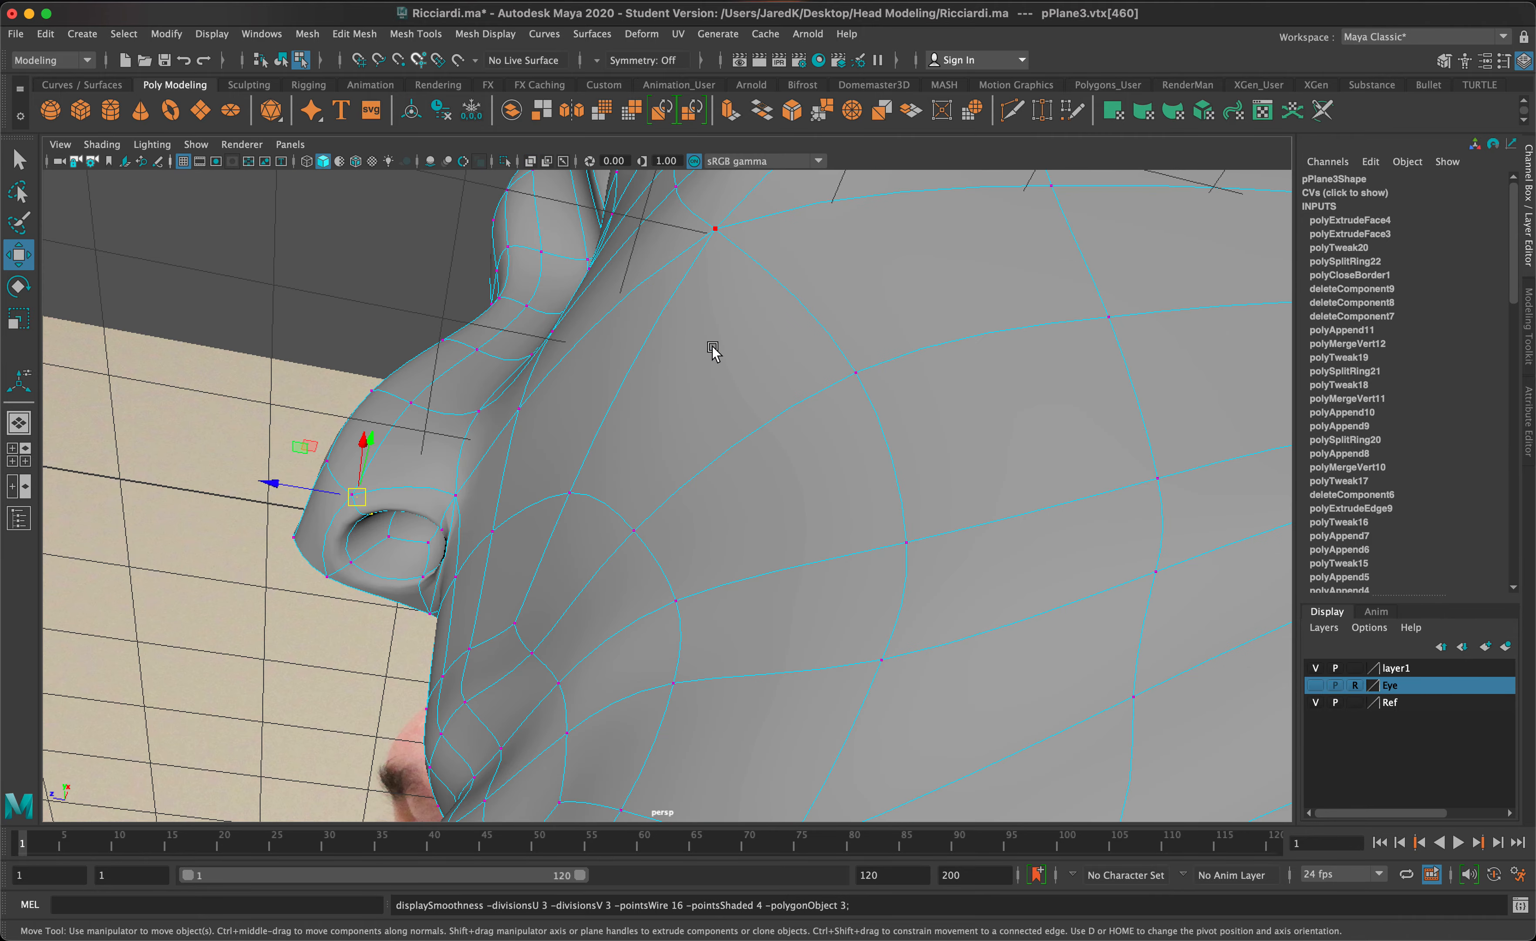
alt+drag(713, 350, 685, 397)
alt+drag(586, 418, 704, 397)
click(856, 396)
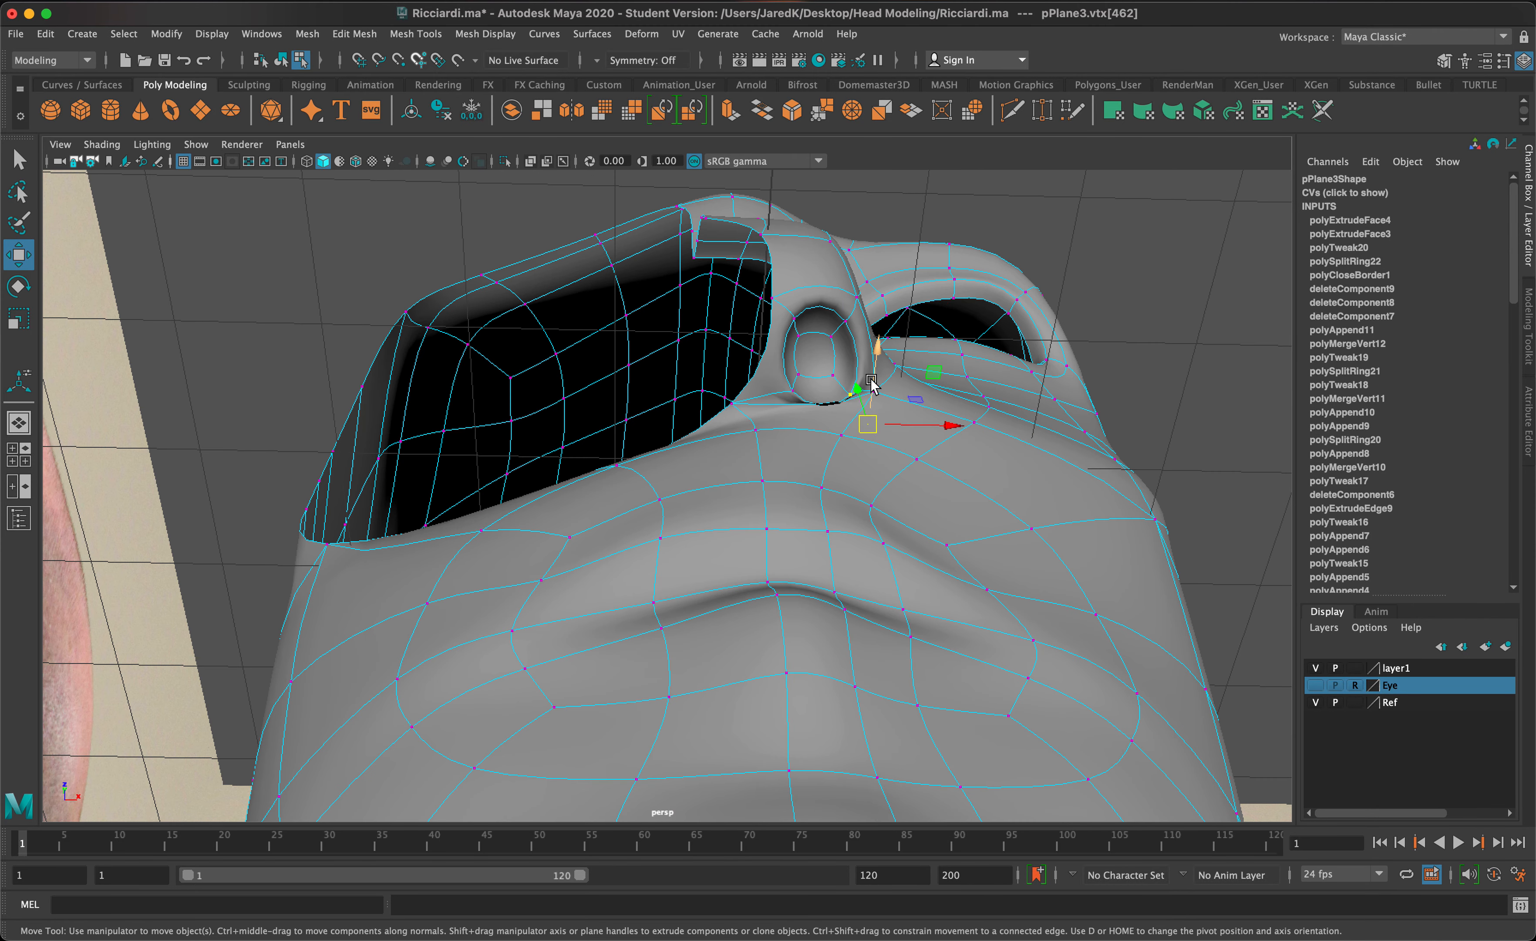
click(792, 389)
drag(827, 409, 837, 410)
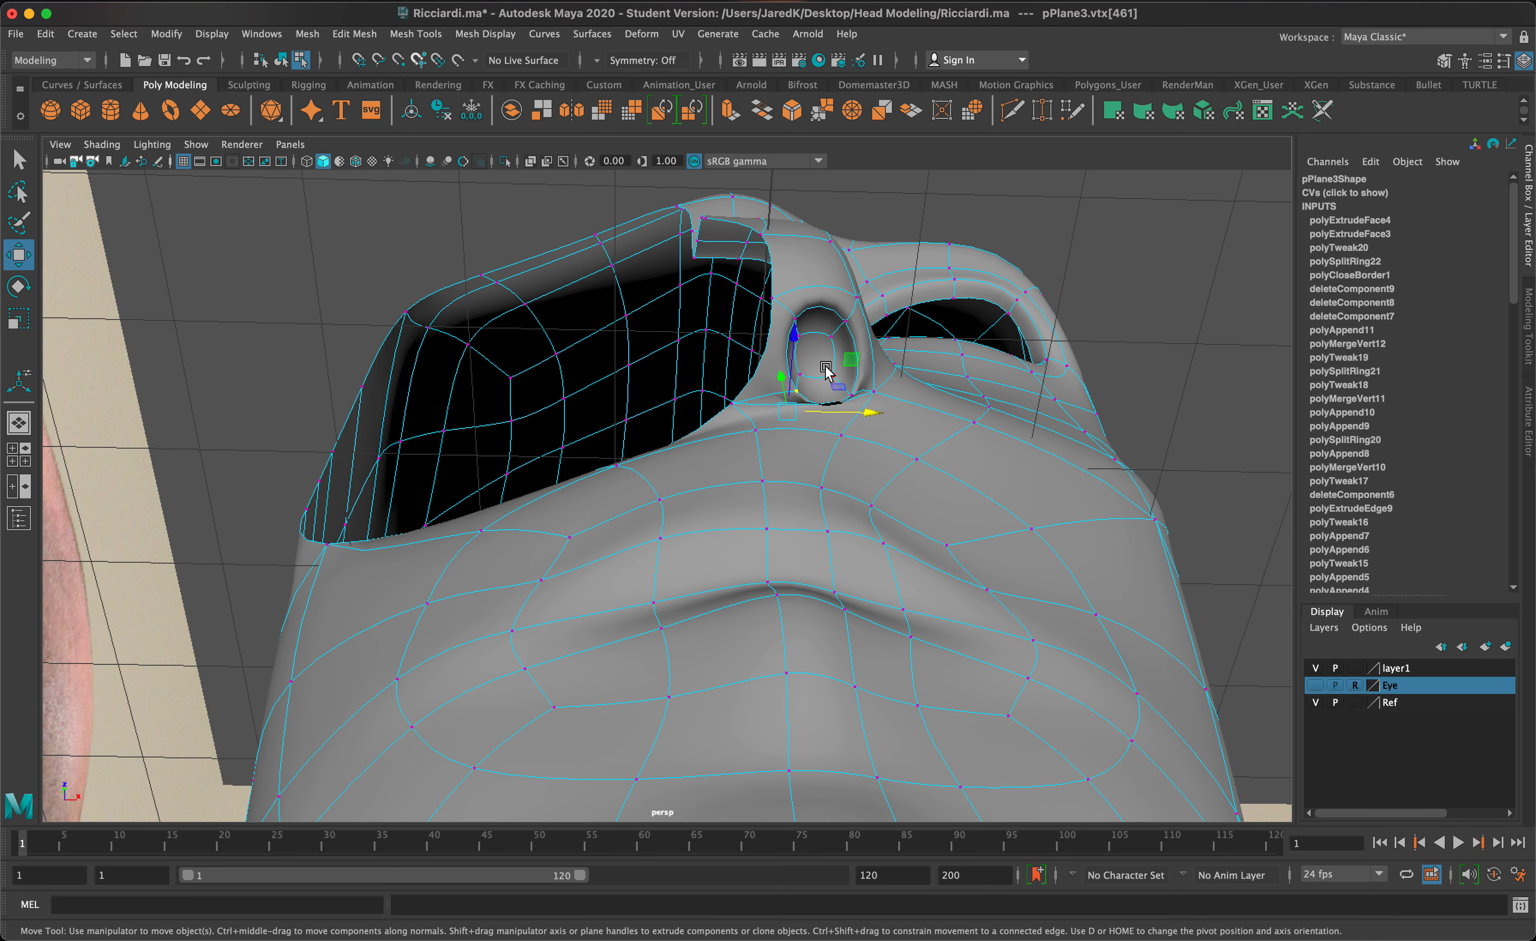
click(806, 316)
drag(856, 310, 872, 305)
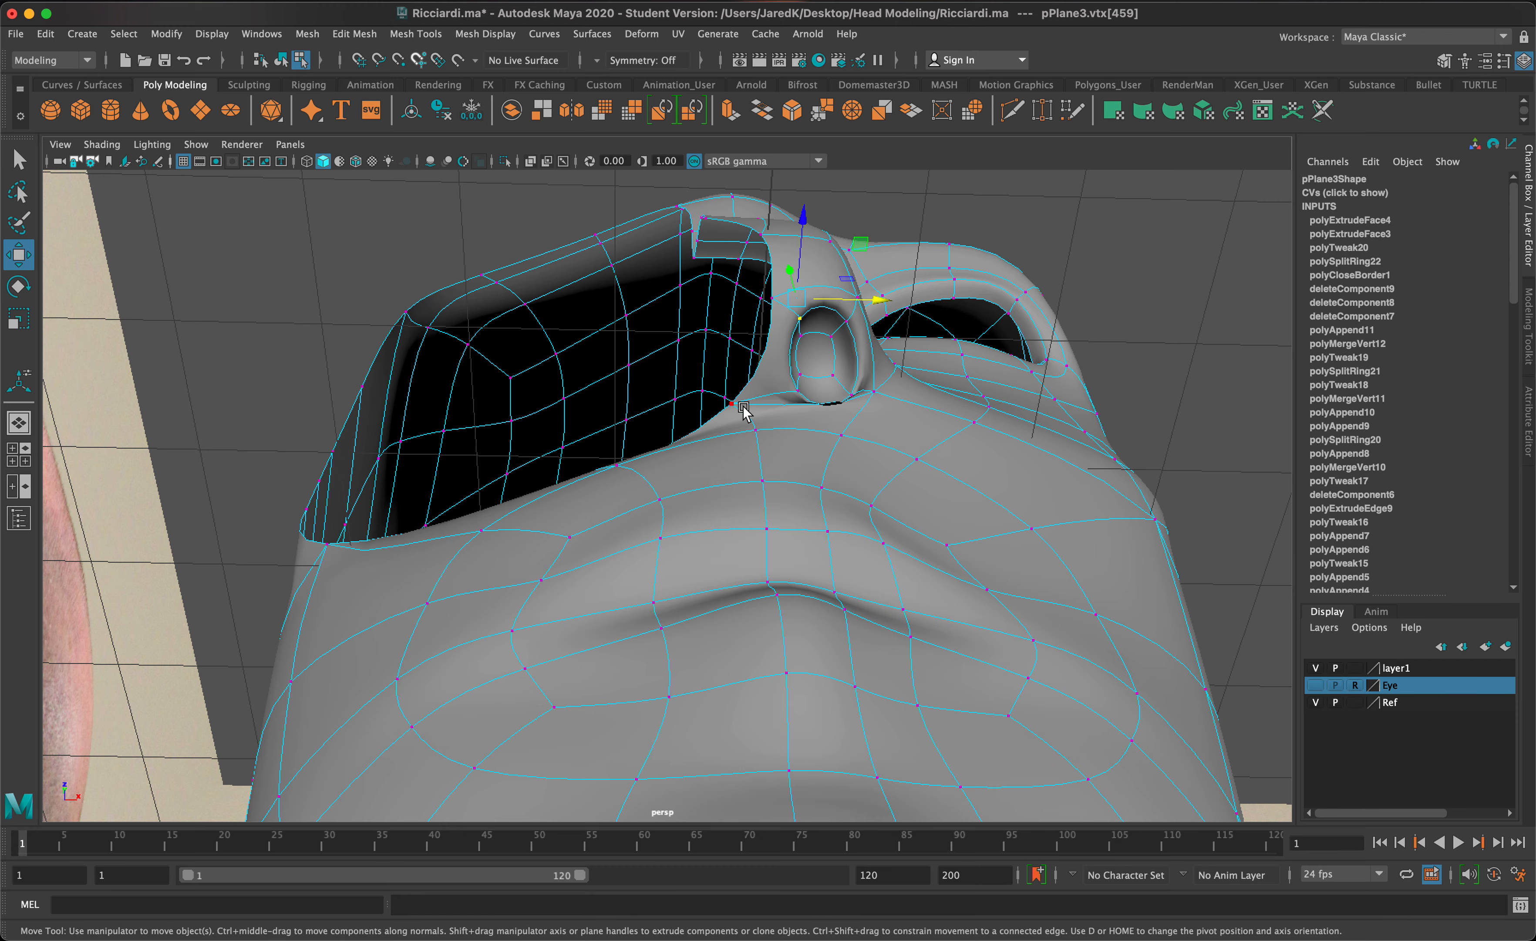
Step: Adjust the front outer vertex inside the nostril along the X axis and return the mesh to unsmoothed display
click(865, 407)
alt+drag(865, 407, 777, 482)
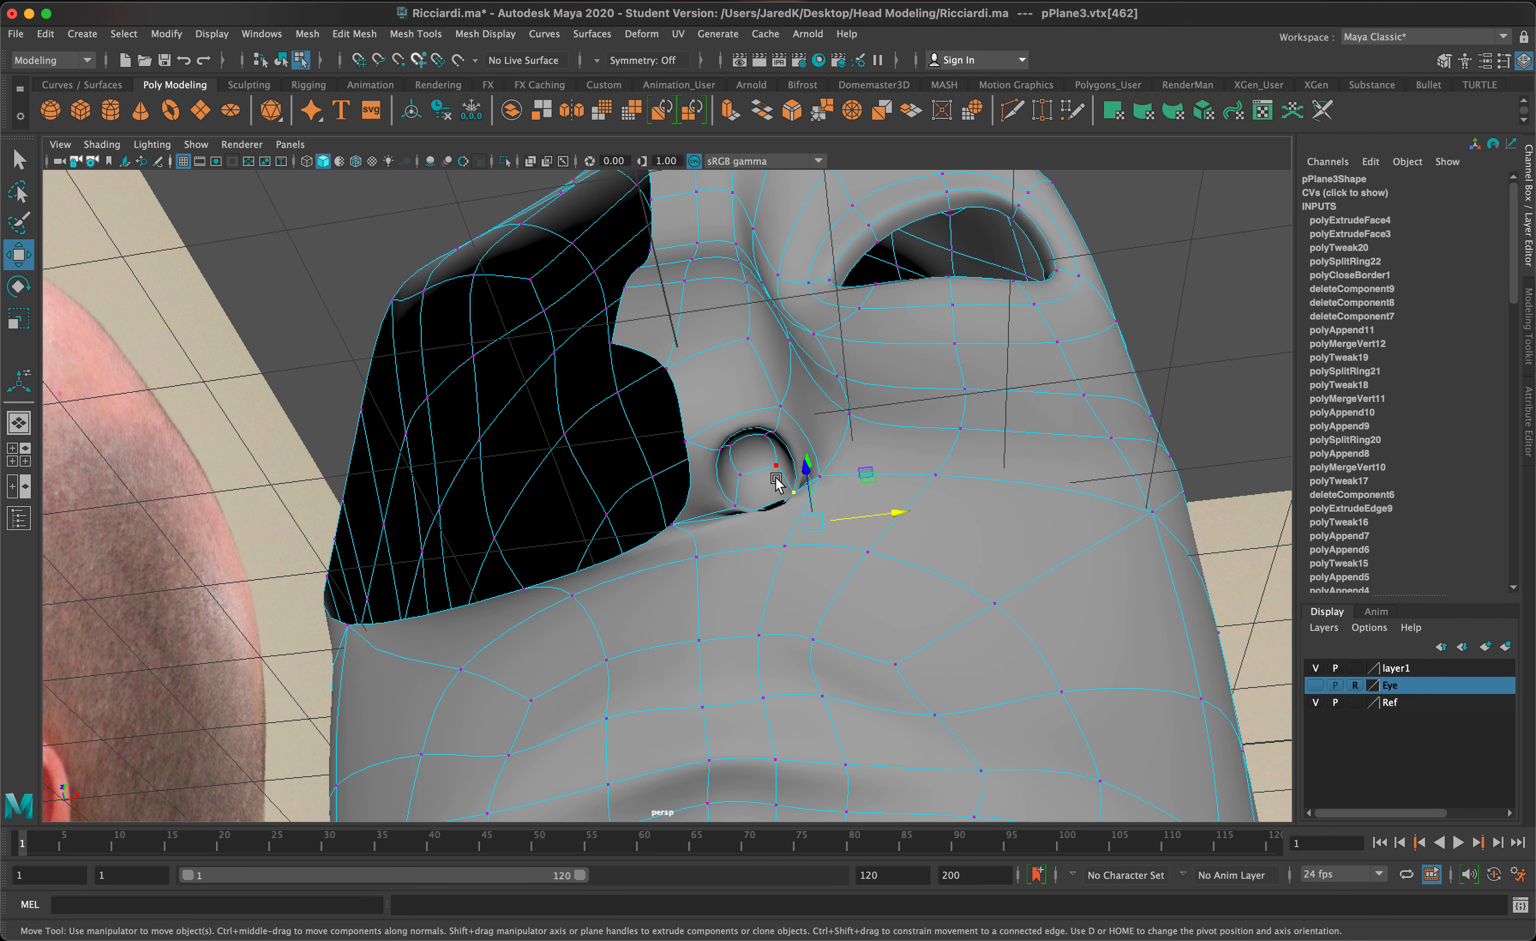
drag(859, 449, 820, 421)
click(764, 435)
key(1)
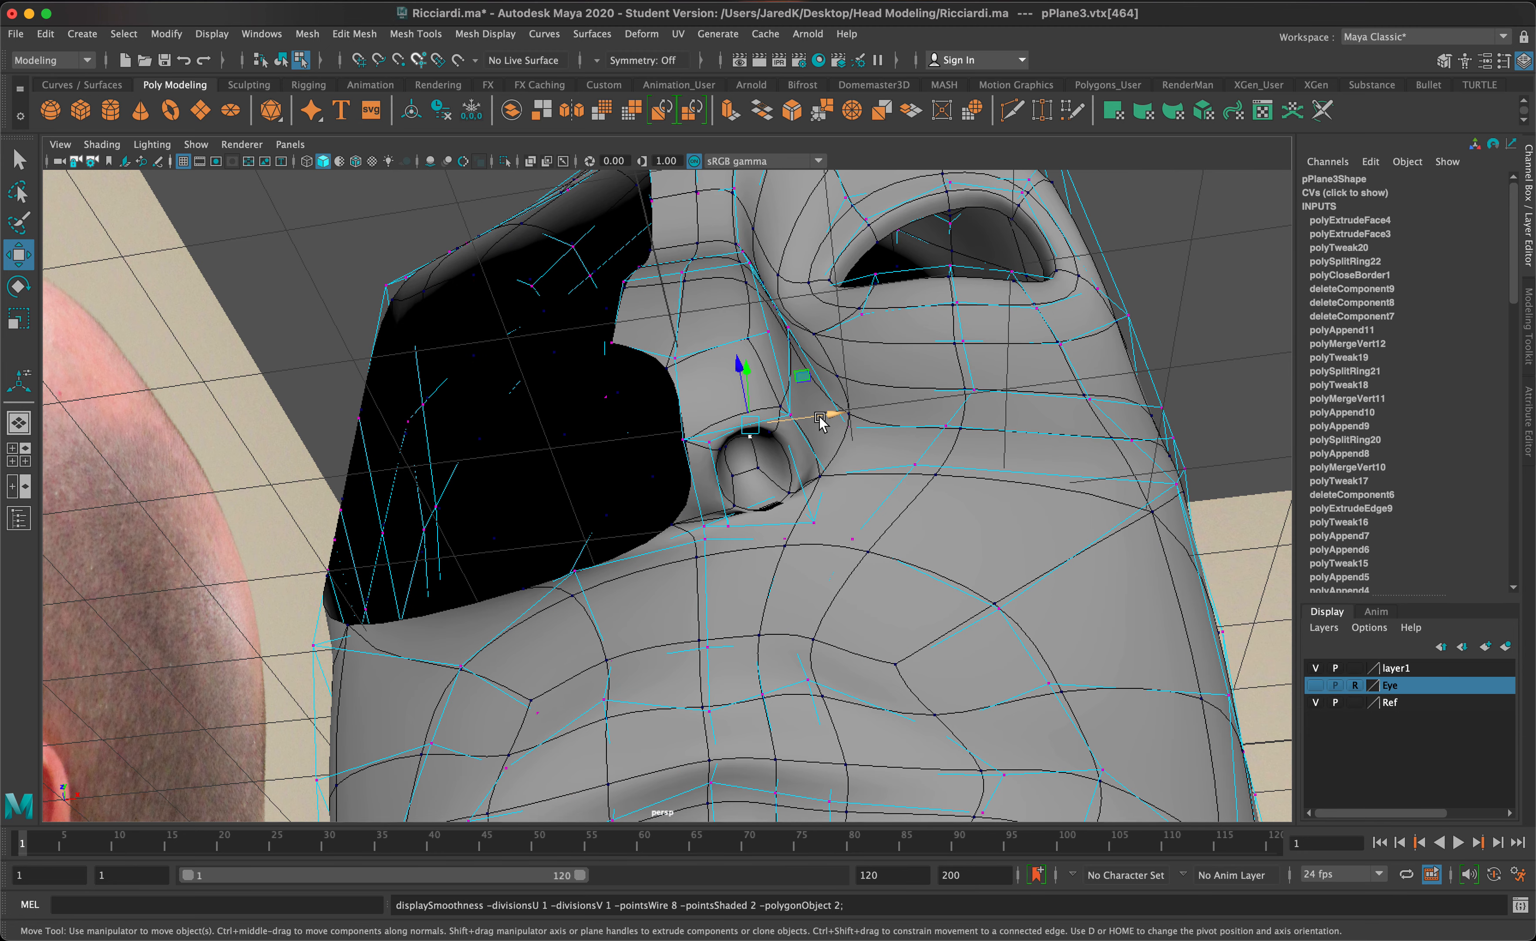
Step: Move the nostril rim's rear outer vertex forward along the Z axis and slightly inward along X
click(817, 518)
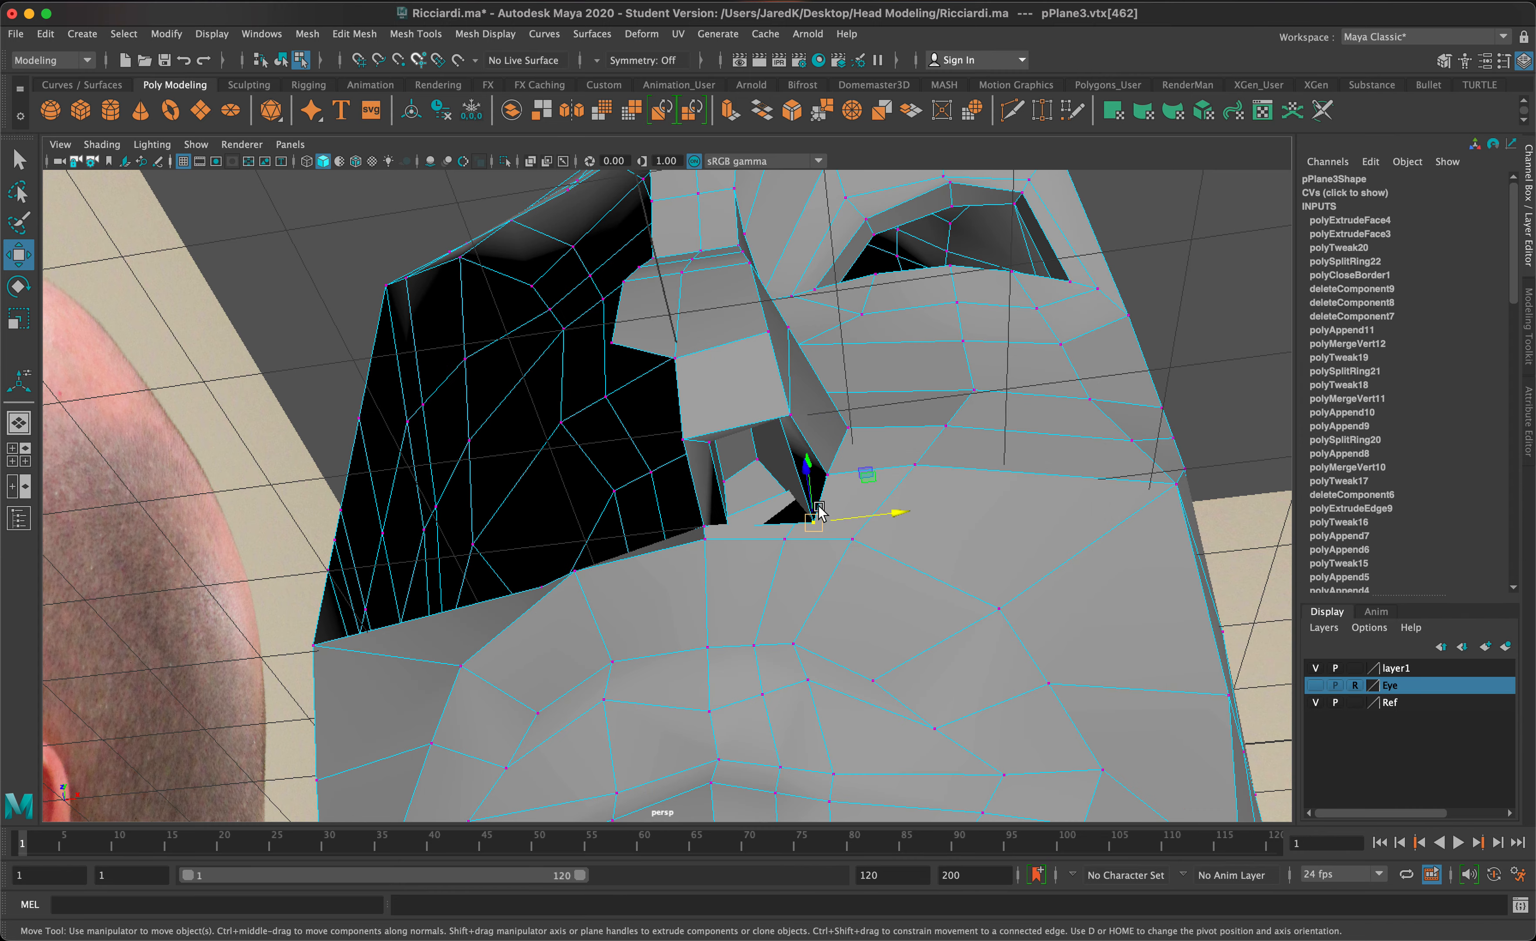
alt+drag(817, 518, 865, 383)
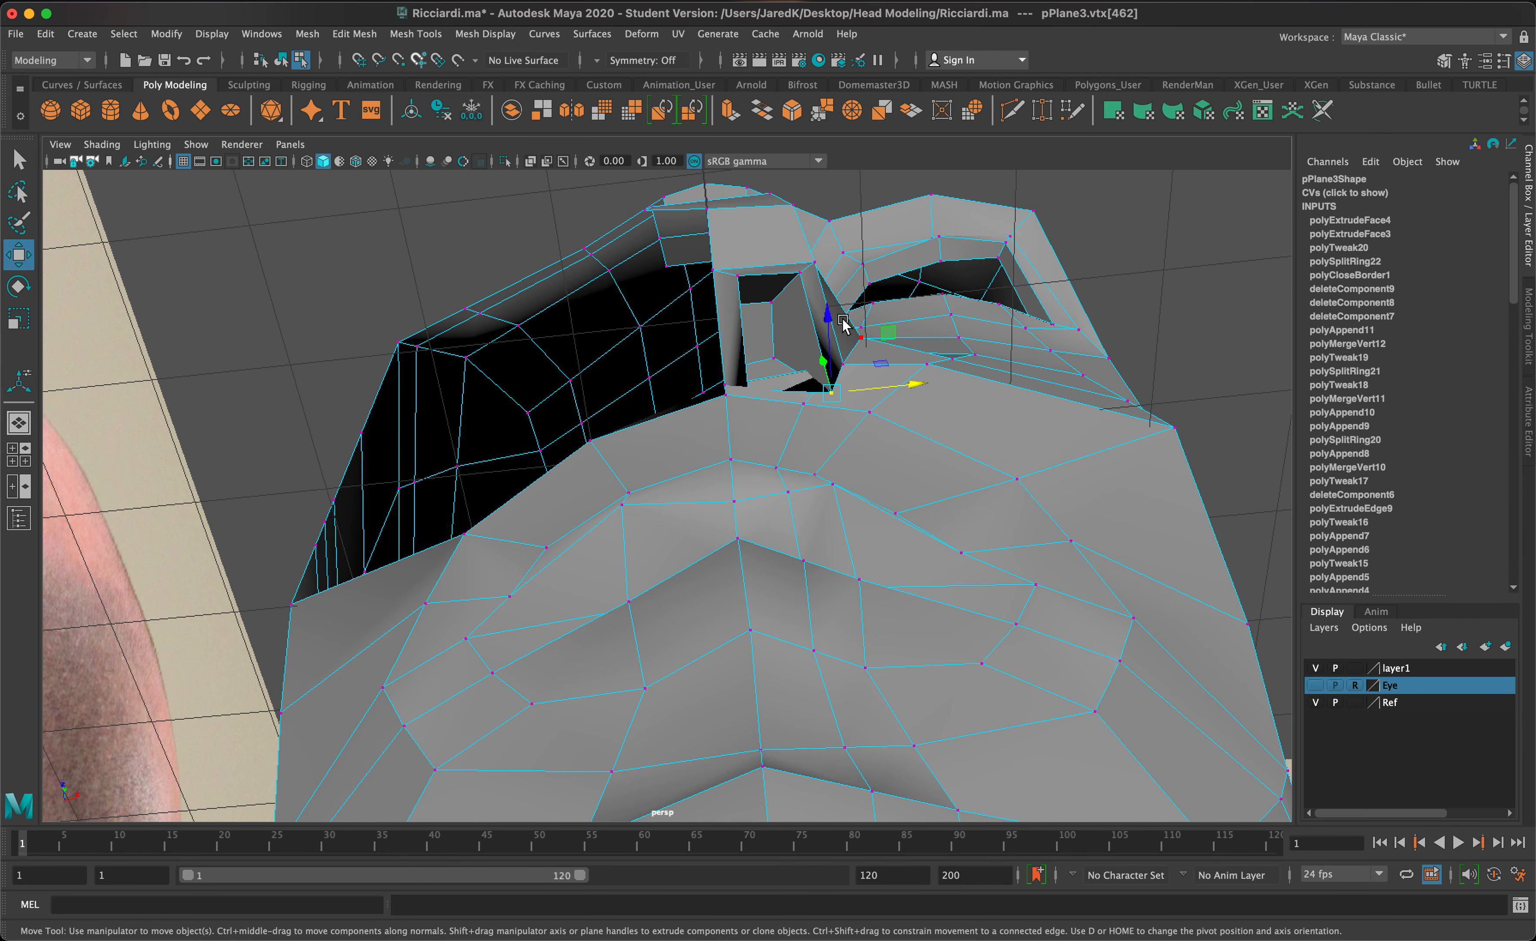
drag(843, 323, 834, 299)
key(3)
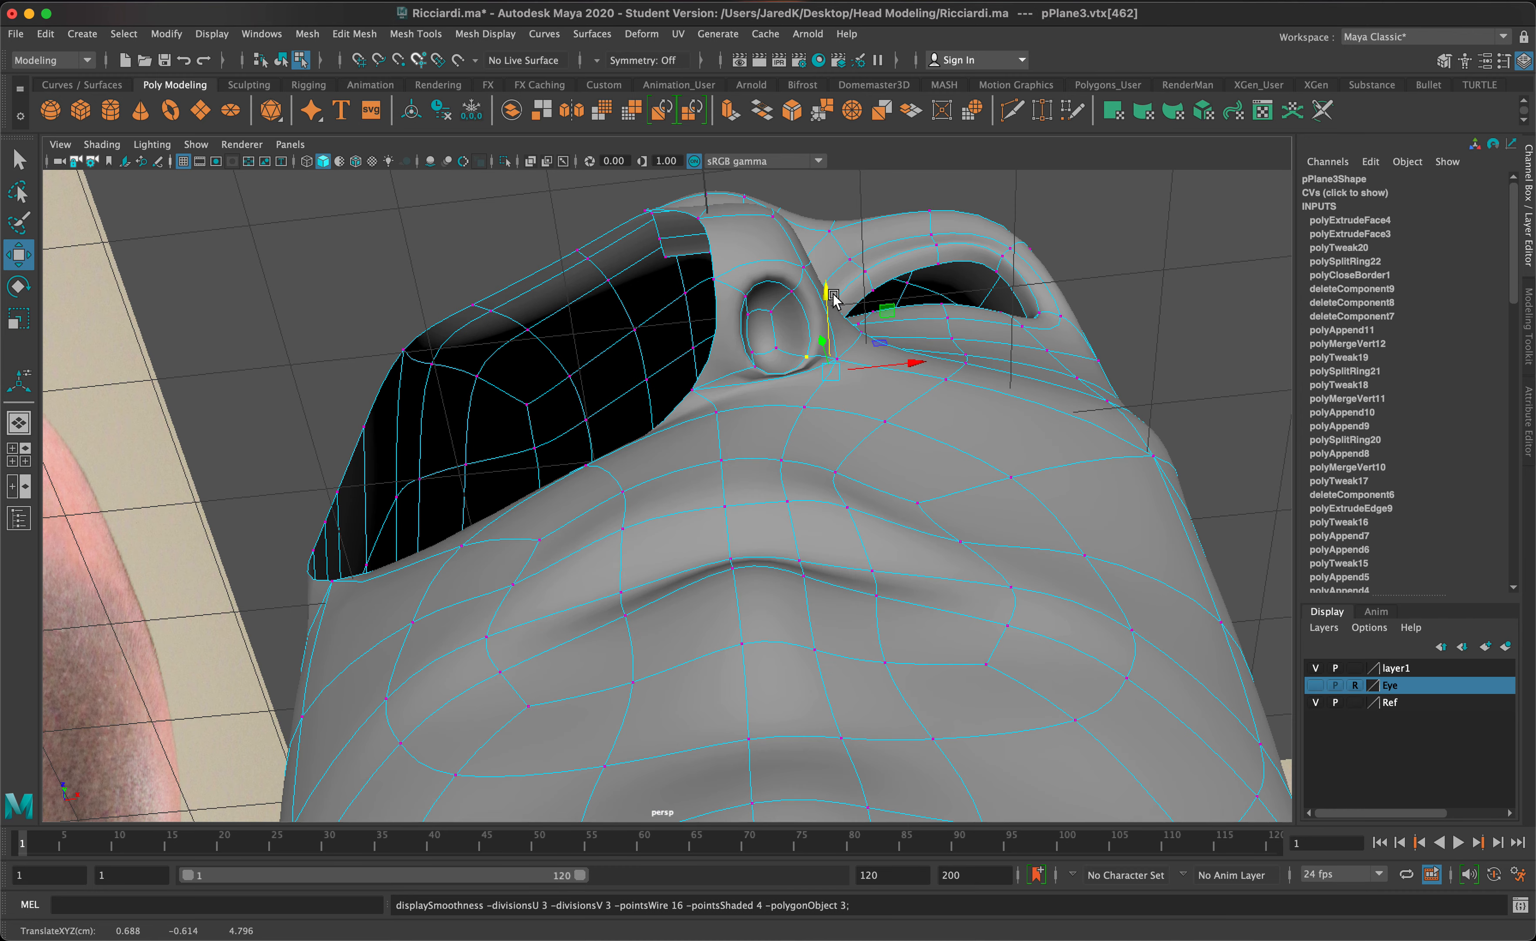
mouse_move(921, 365)
mouse_down()
mouse_move(879, 362)
mouse_move(910, 366)
mouse_up()
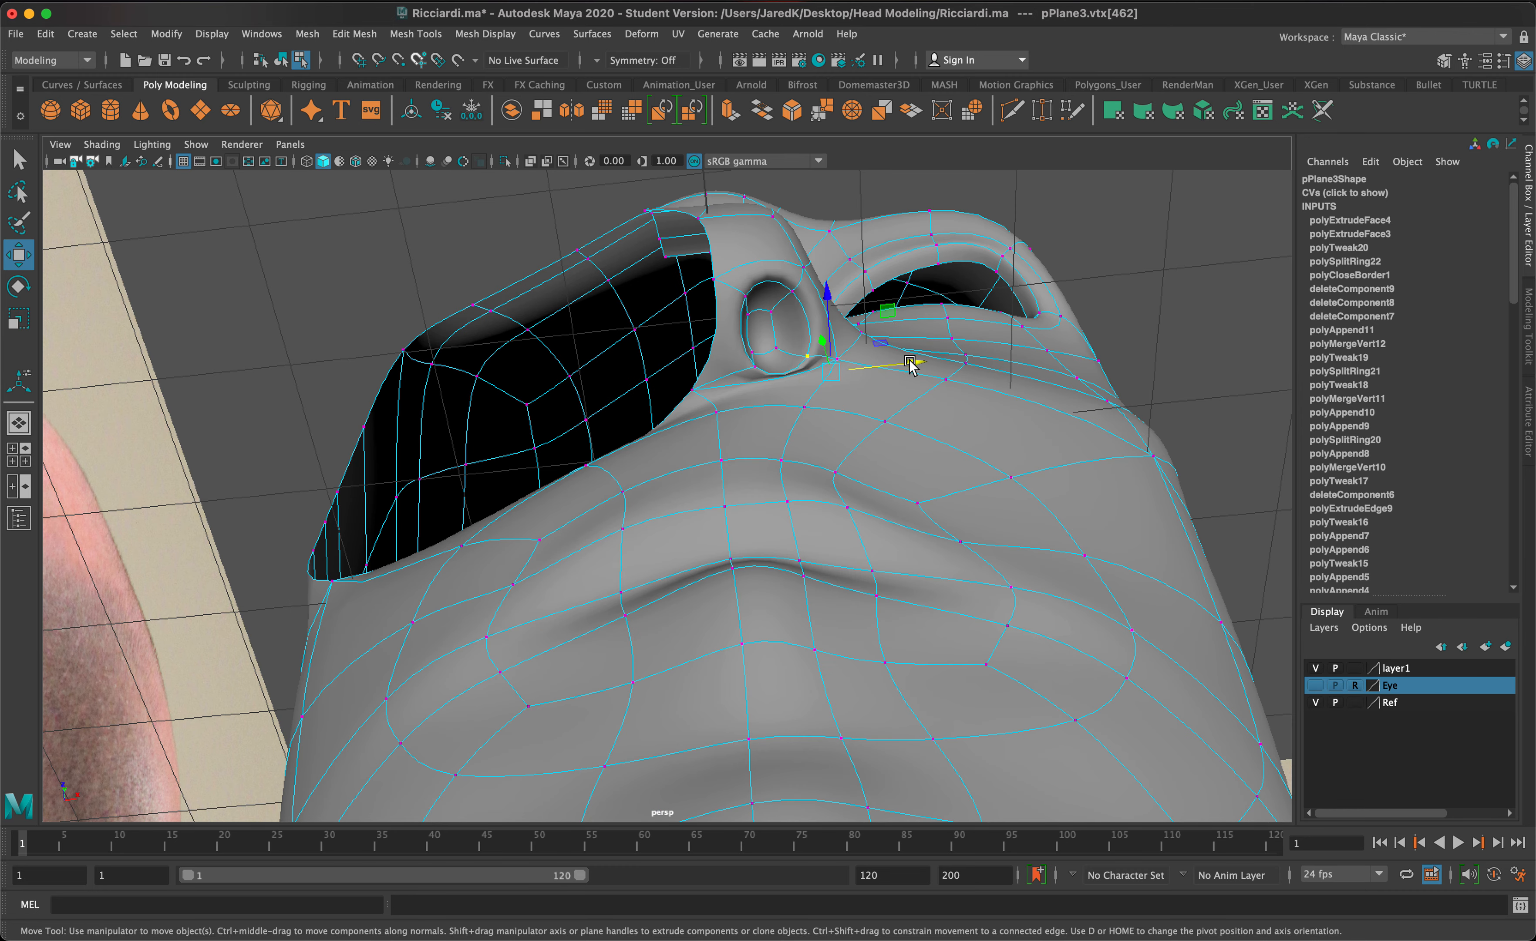
Step: Reposition the rear vertex inside the nostril along the Z axis and compare the nose's smoothed and unsmoothed shape
drag(762, 305, 771, 293)
key(1)
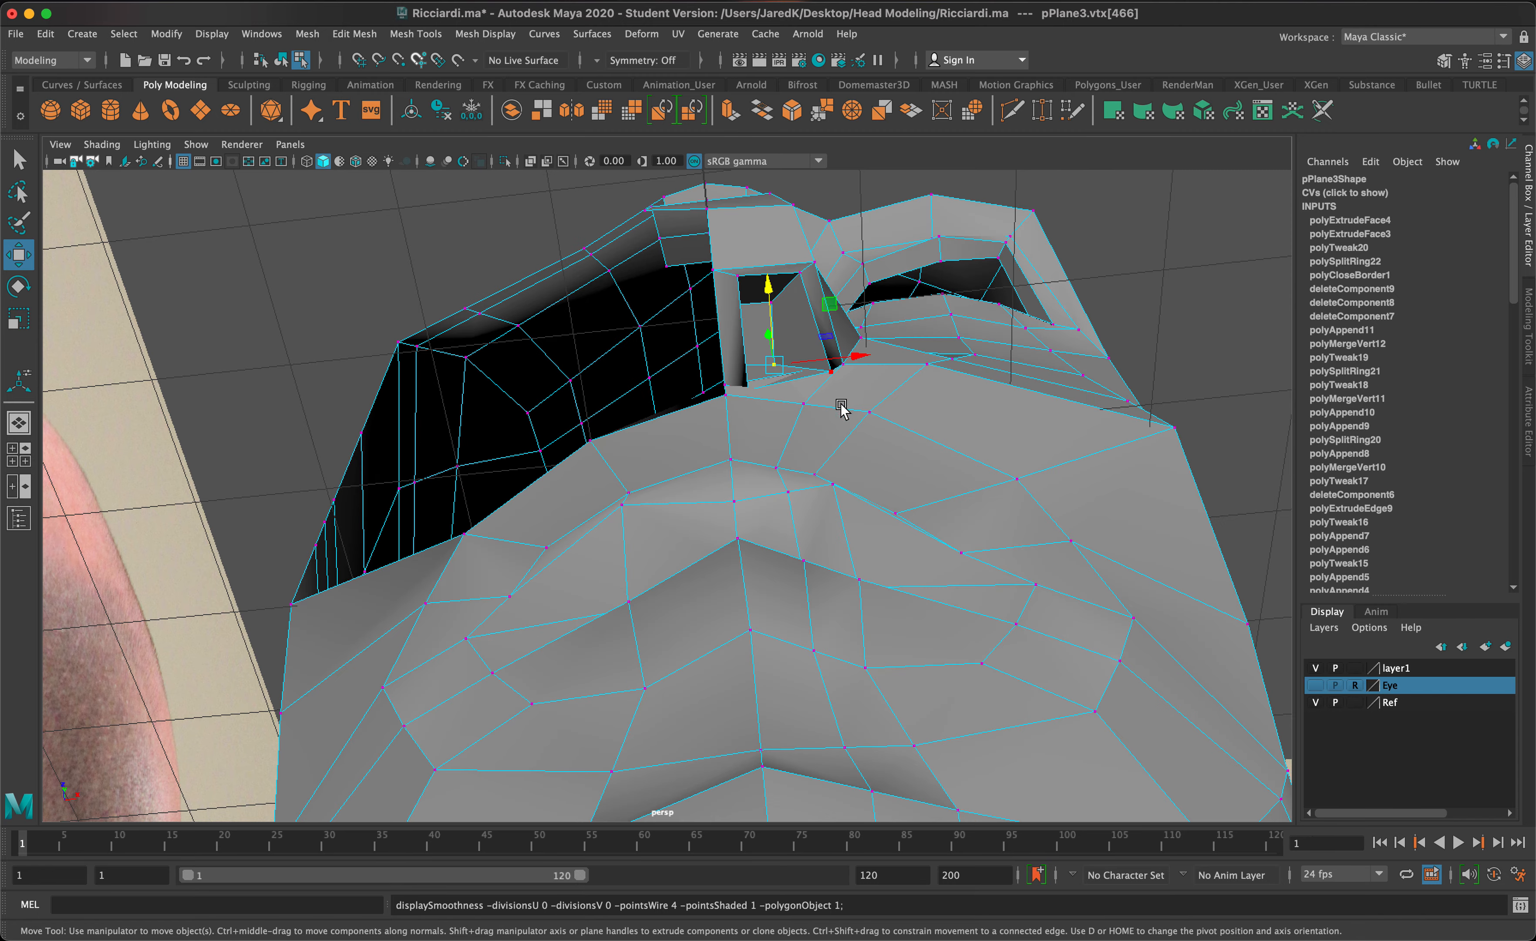
alt+drag(840, 404, 738, 478)
key(3)
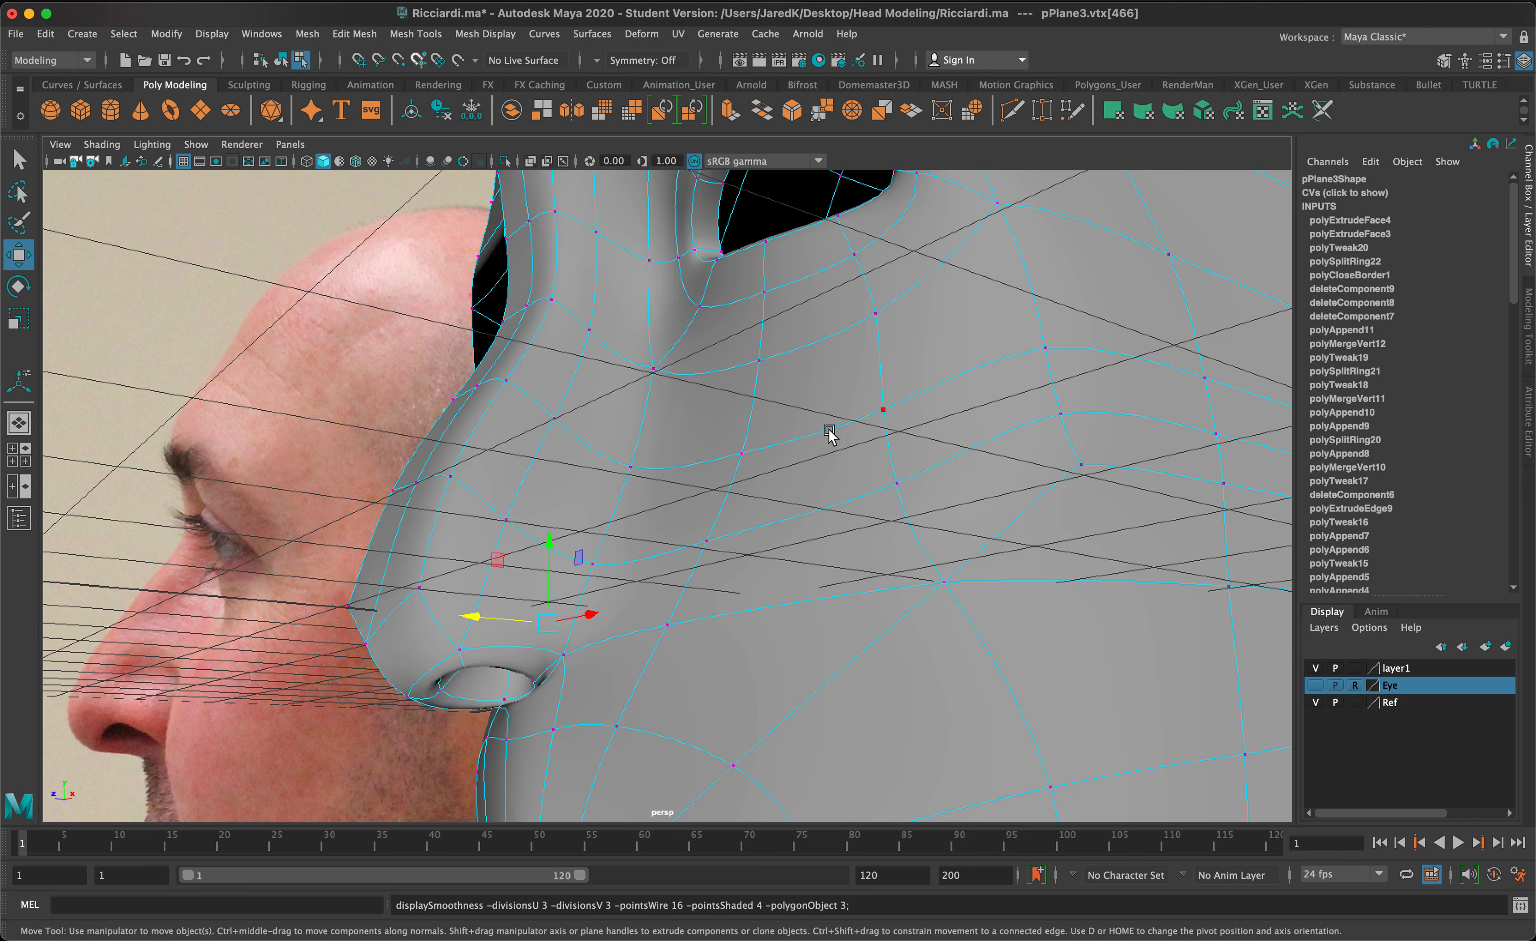
key(1)
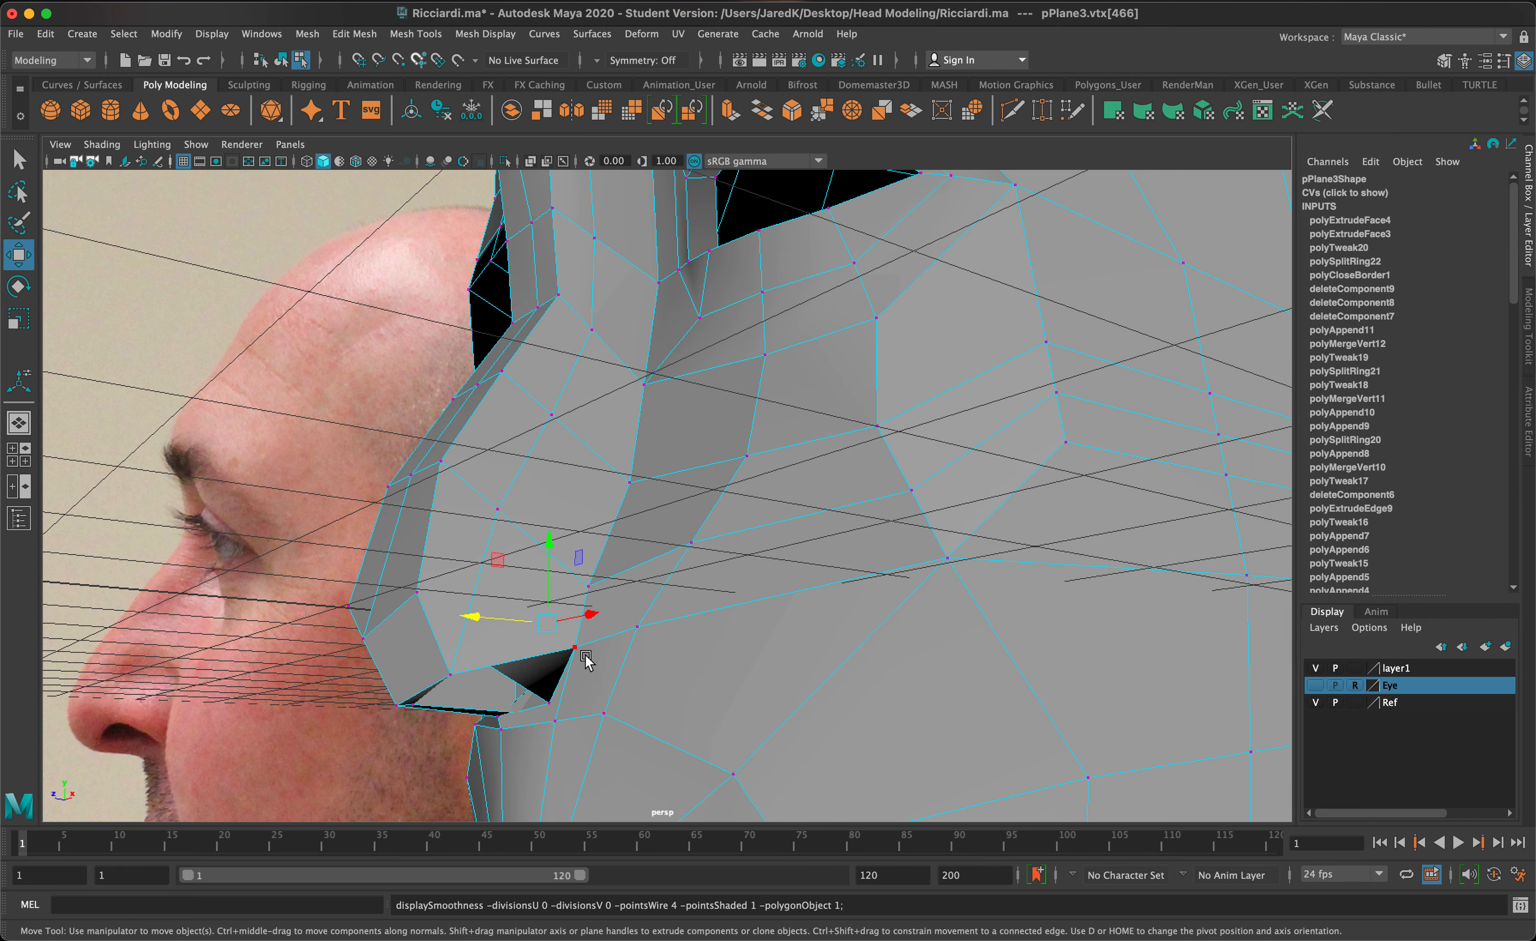
Step: Raise the nostril rim's rear vertex nearest the centre line along the Y axis, working from inside the head, and check the smoothed face
alt+drag(586, 659, 772, 517)
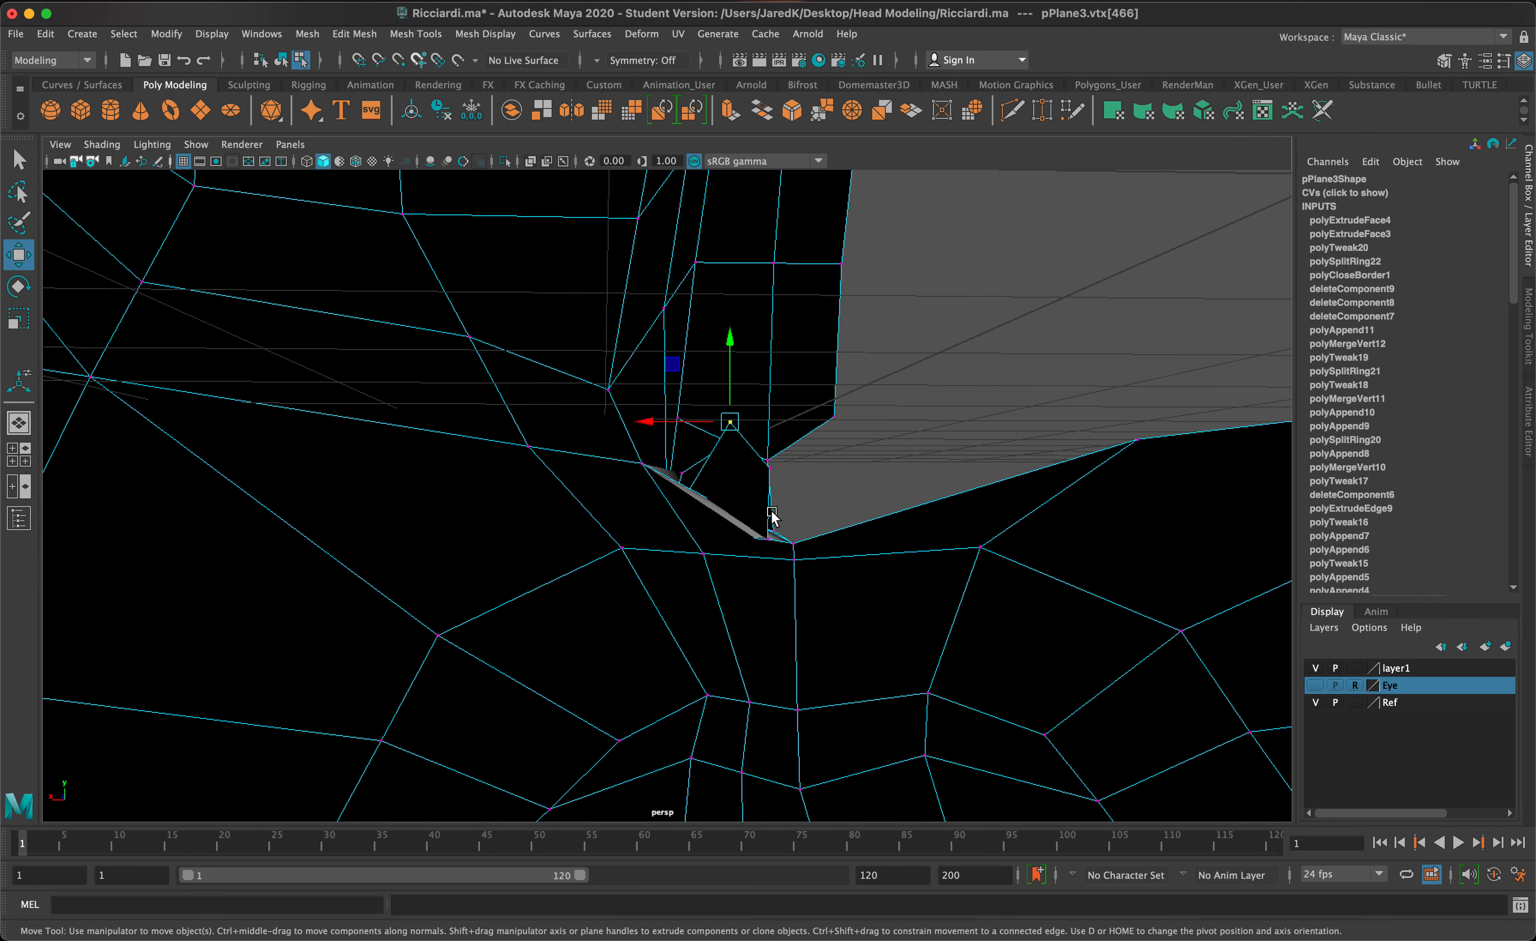
click(754, 560)
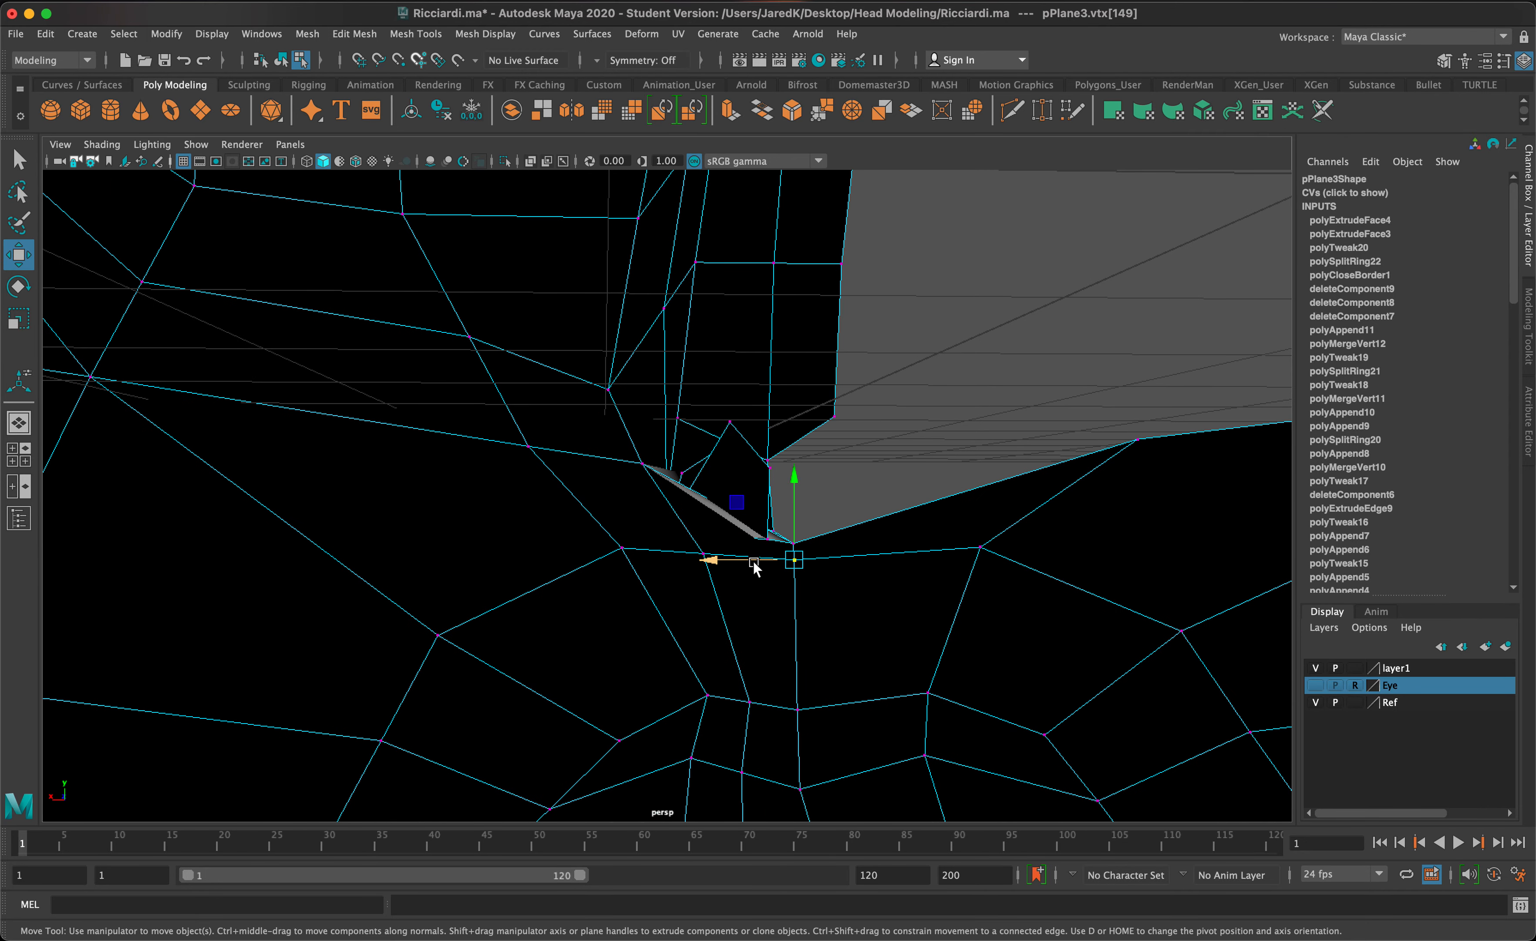
scroll(730, 586, up, 5)
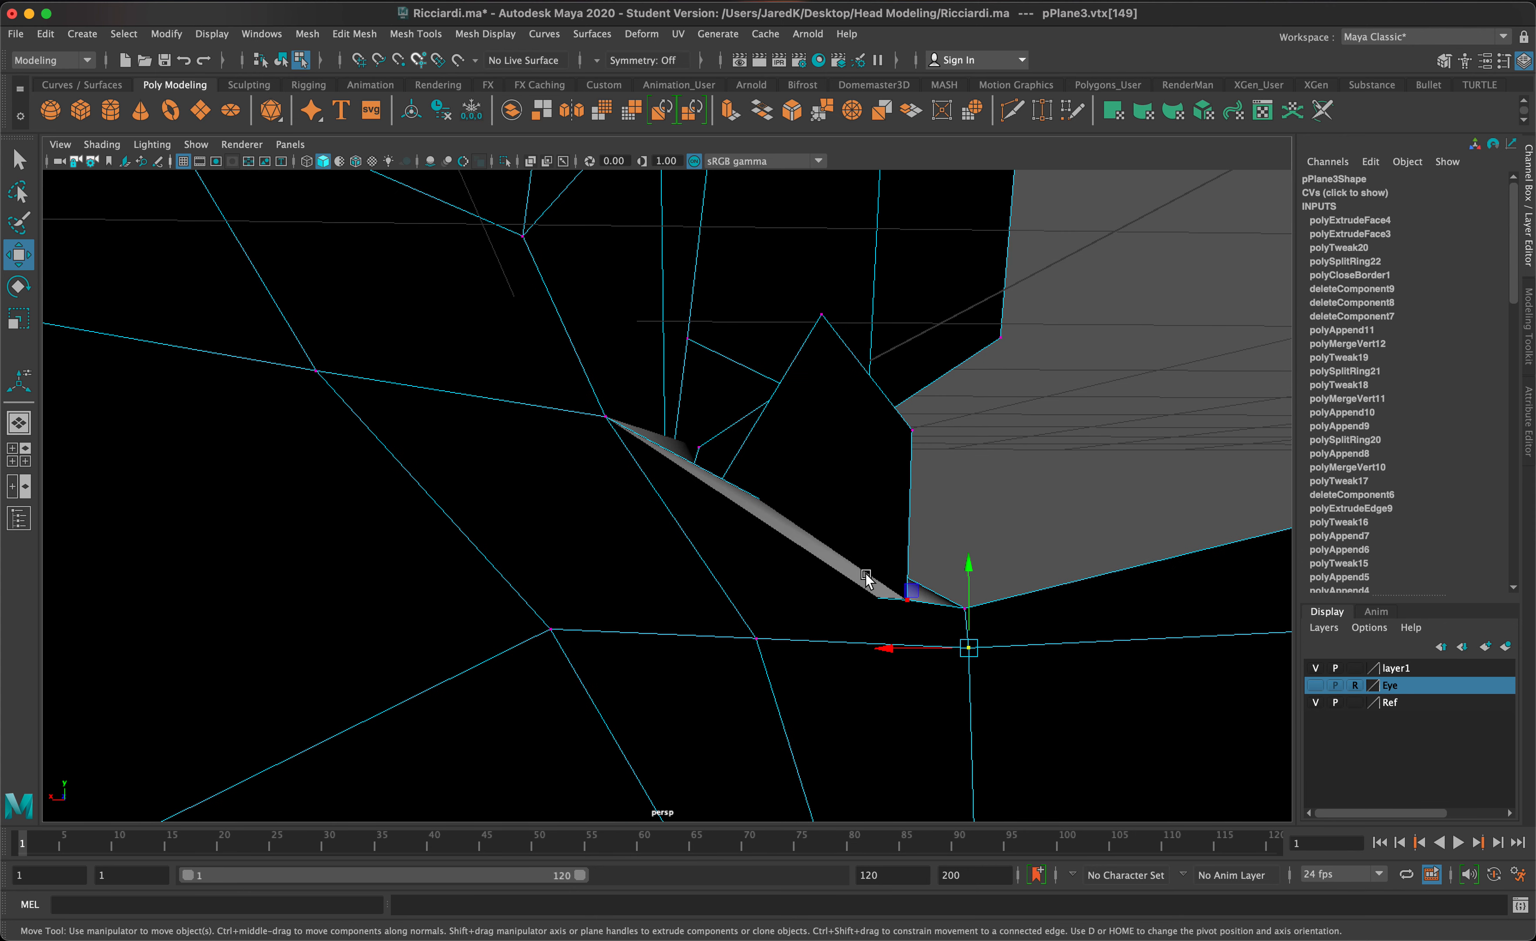
drag(908, 527, 908, 520)
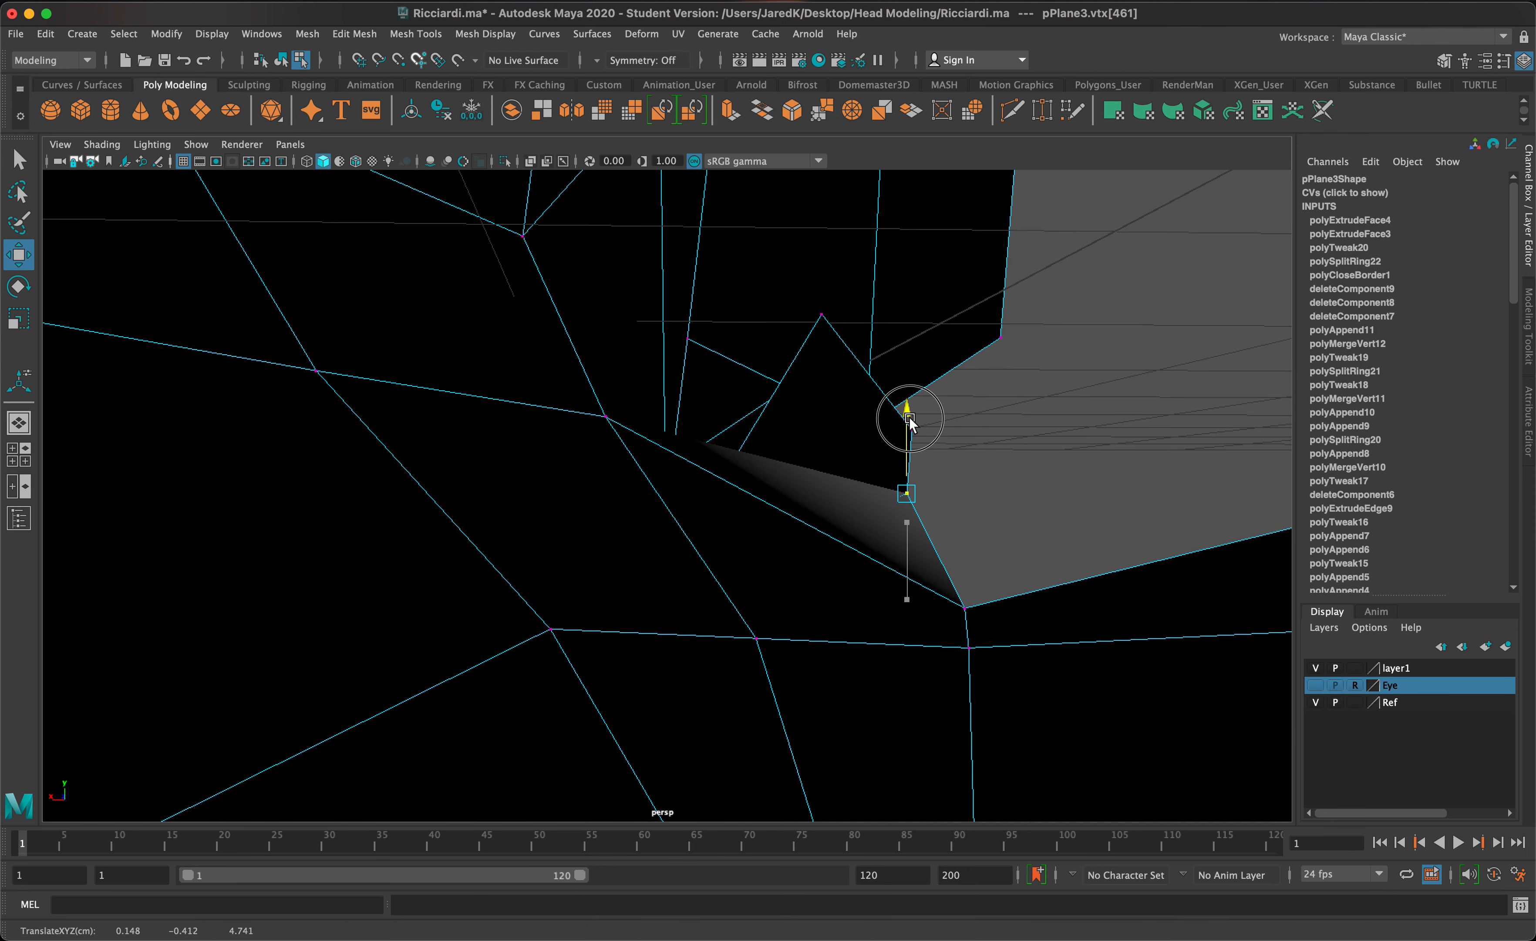
alt+drag(835, 525, 786, 570)
alt+middle_drag(786, 570, 609, 721)
key(3)
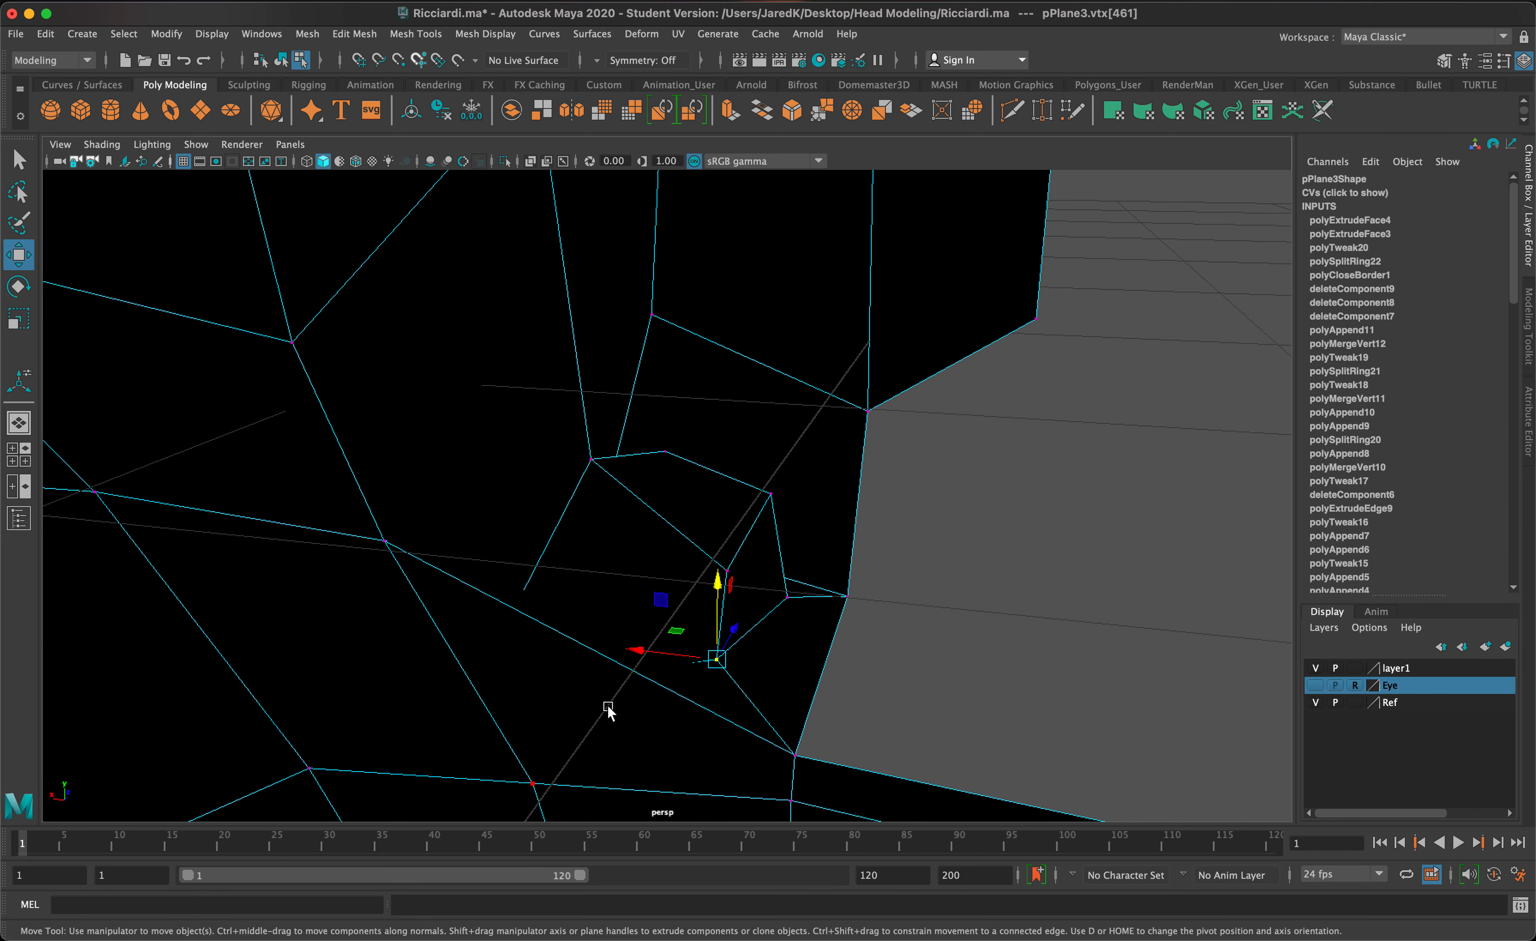
mouse_move(756, 624)
alt+mouse_down()
mouse_move(610, 591)
mouse_move(781, 571)
mouse_move(658, 610)
mouse_move(676, 627)
mouse_move(723, 611)
mouse_move(682, 627)
alt+mouse_up()
key(1)
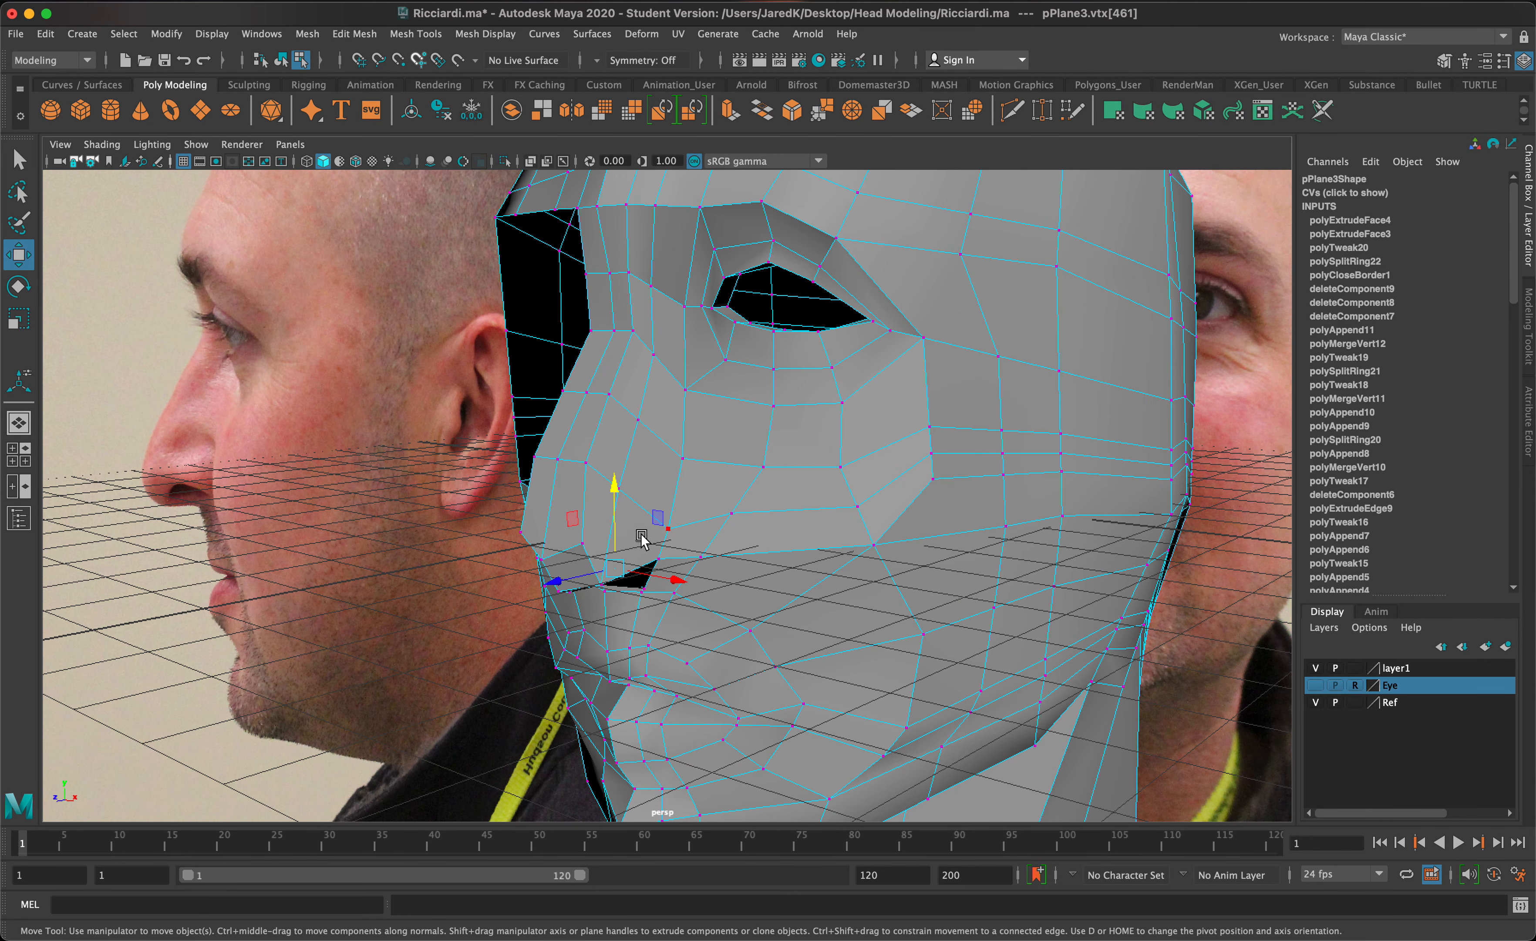
Step: Lower the vertex on the side of the nose above the nostril along the Y axis and check the nose in smooth preview
alt+drag(642, 537, 691, 471)
right_drag(691, 472, 625, 474)
click(689, 512)
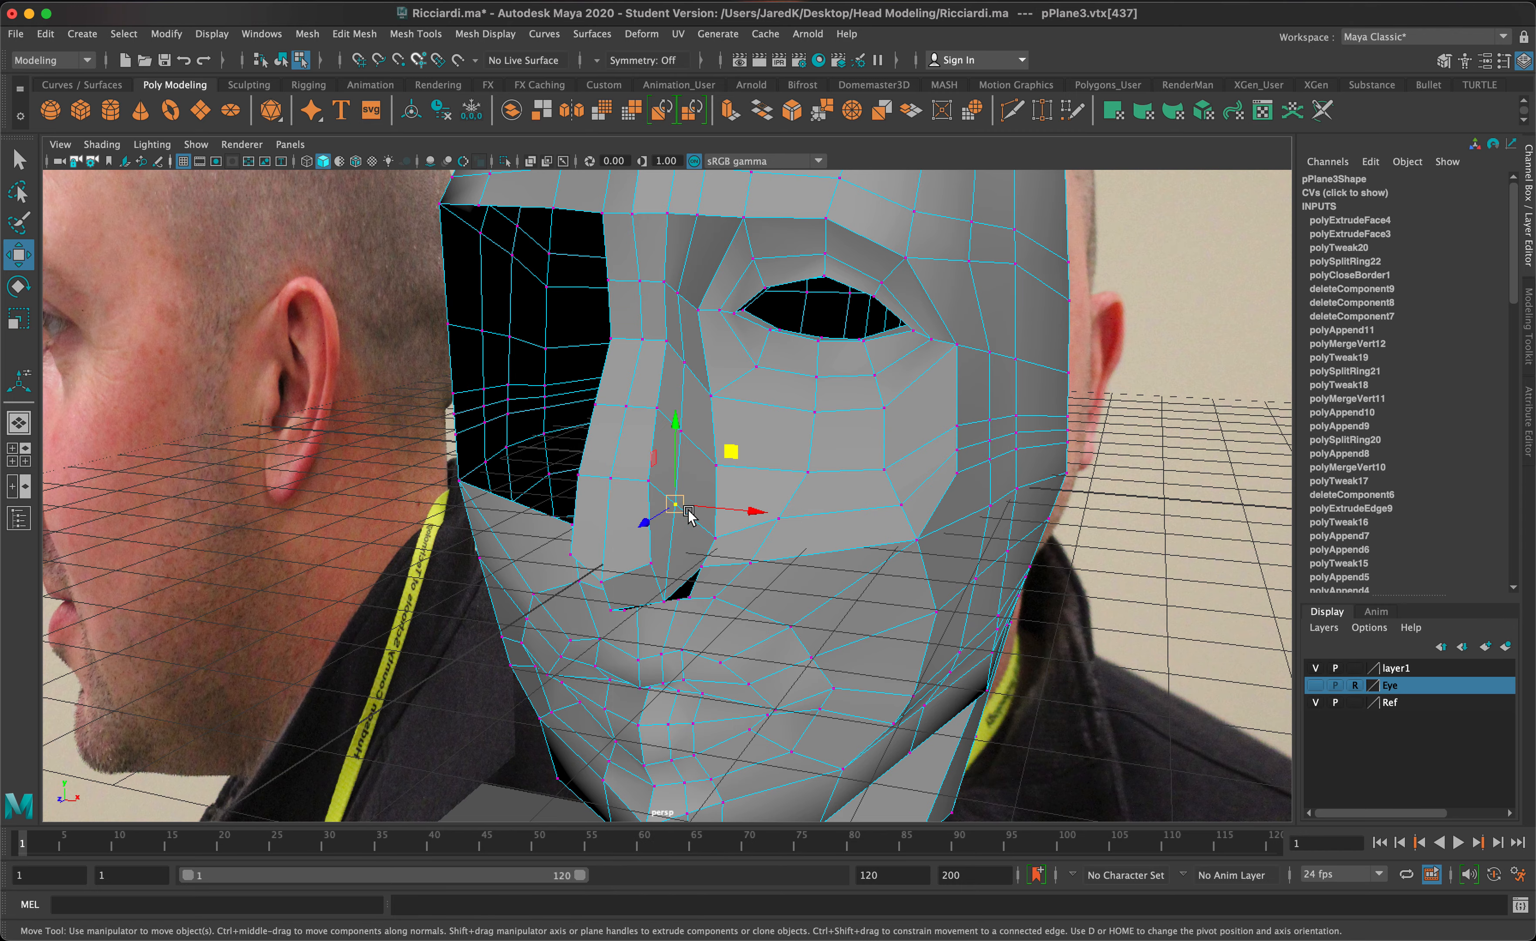
alt+drag(690, 512, 696, 430)
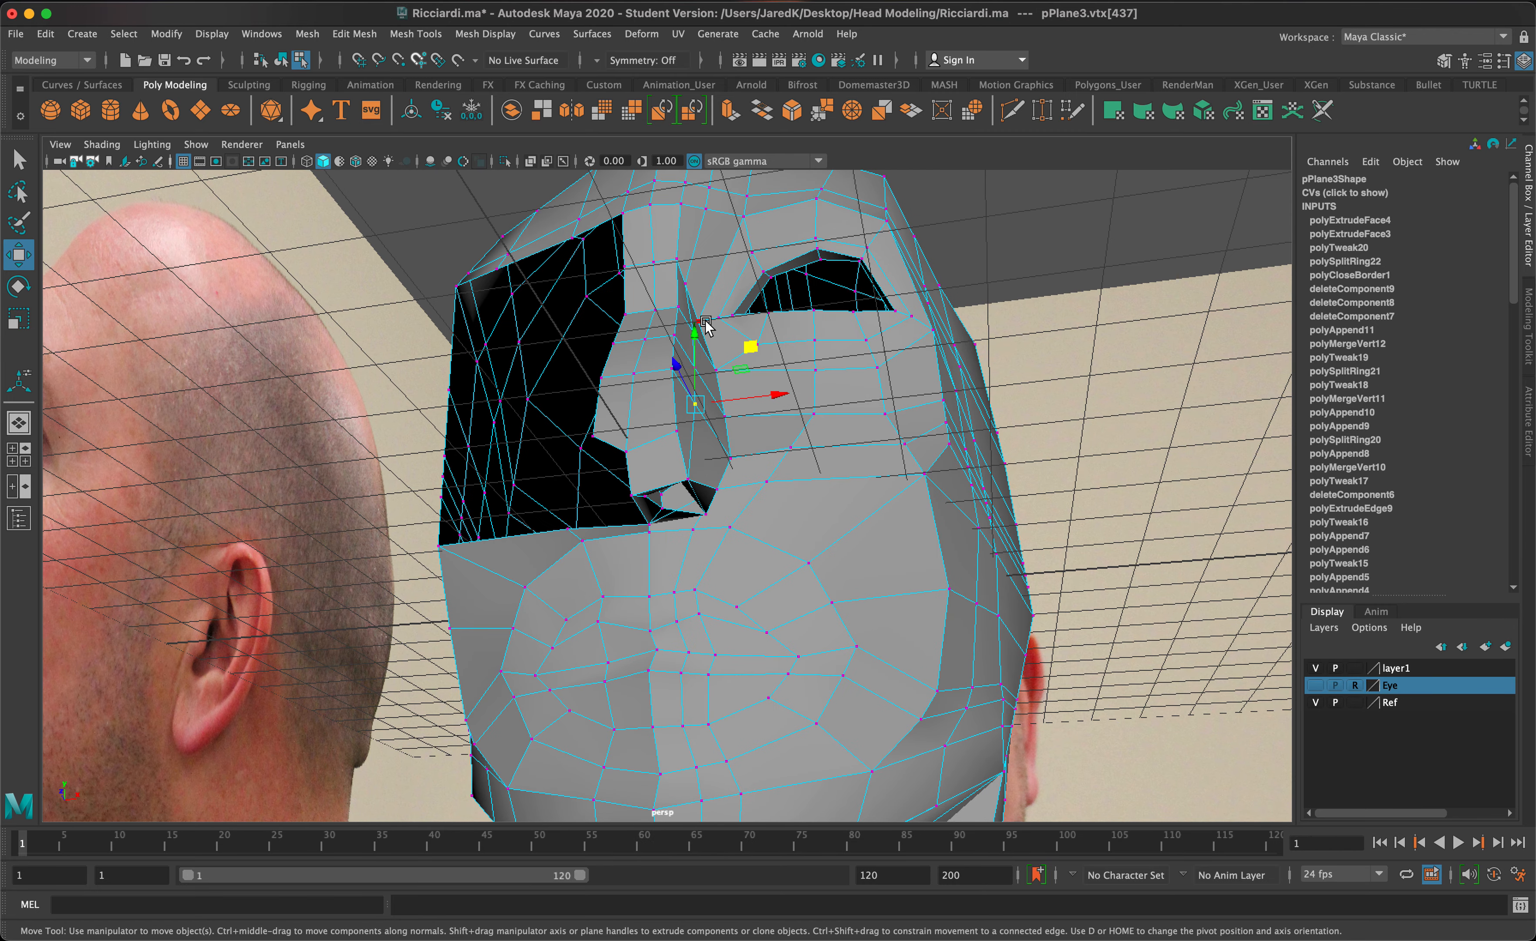
drag(707, 325, 694, 360)
key(3)
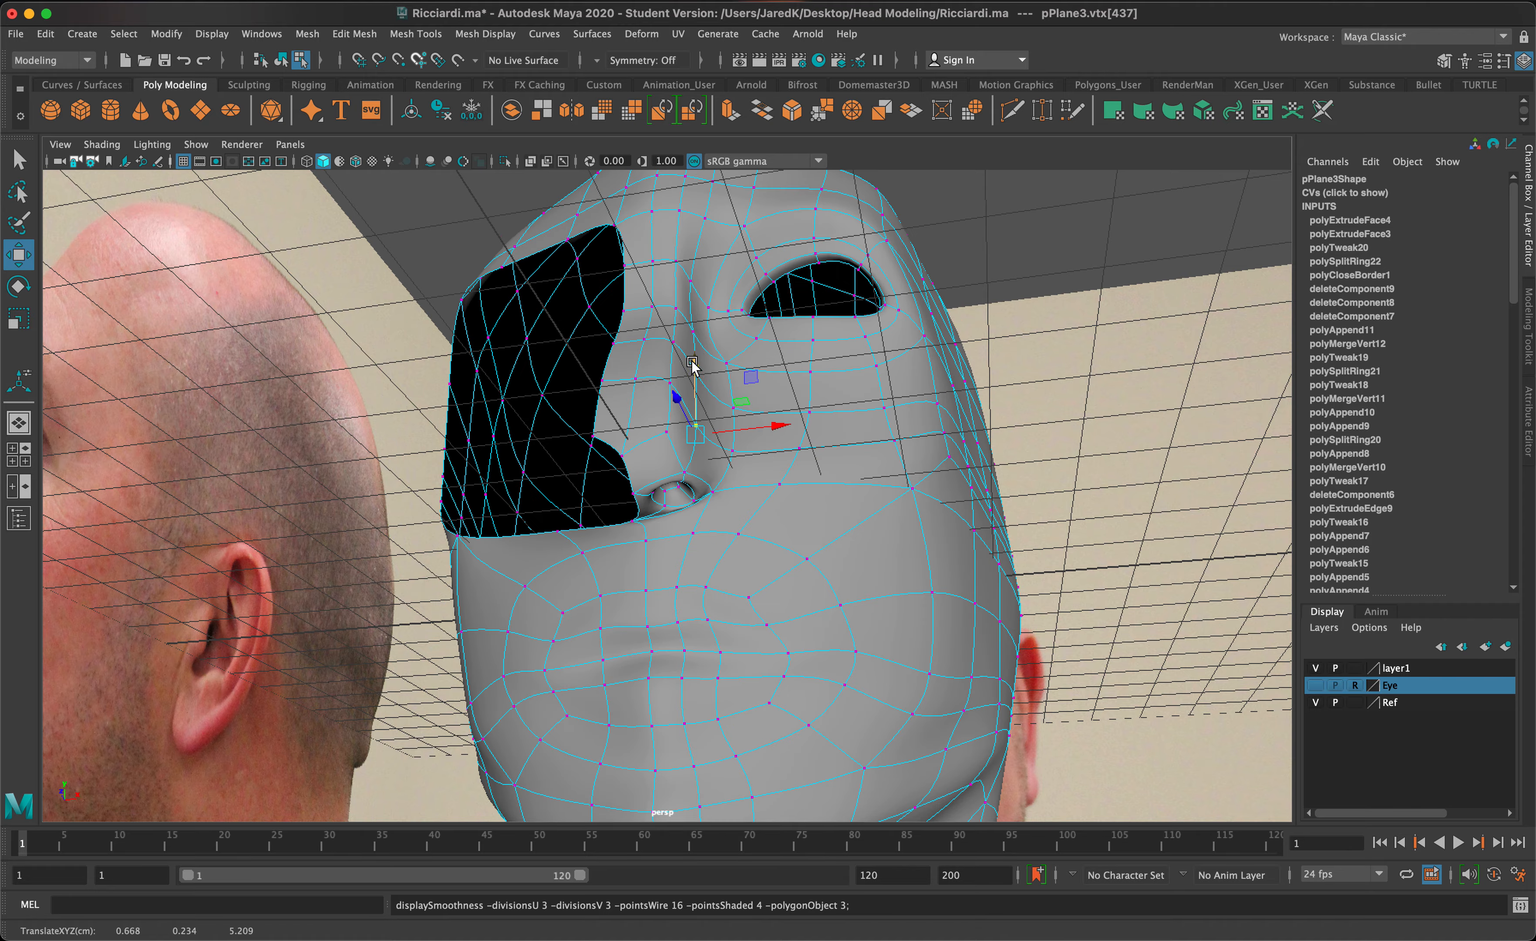
alt+drag(827, 534, 754, 528)
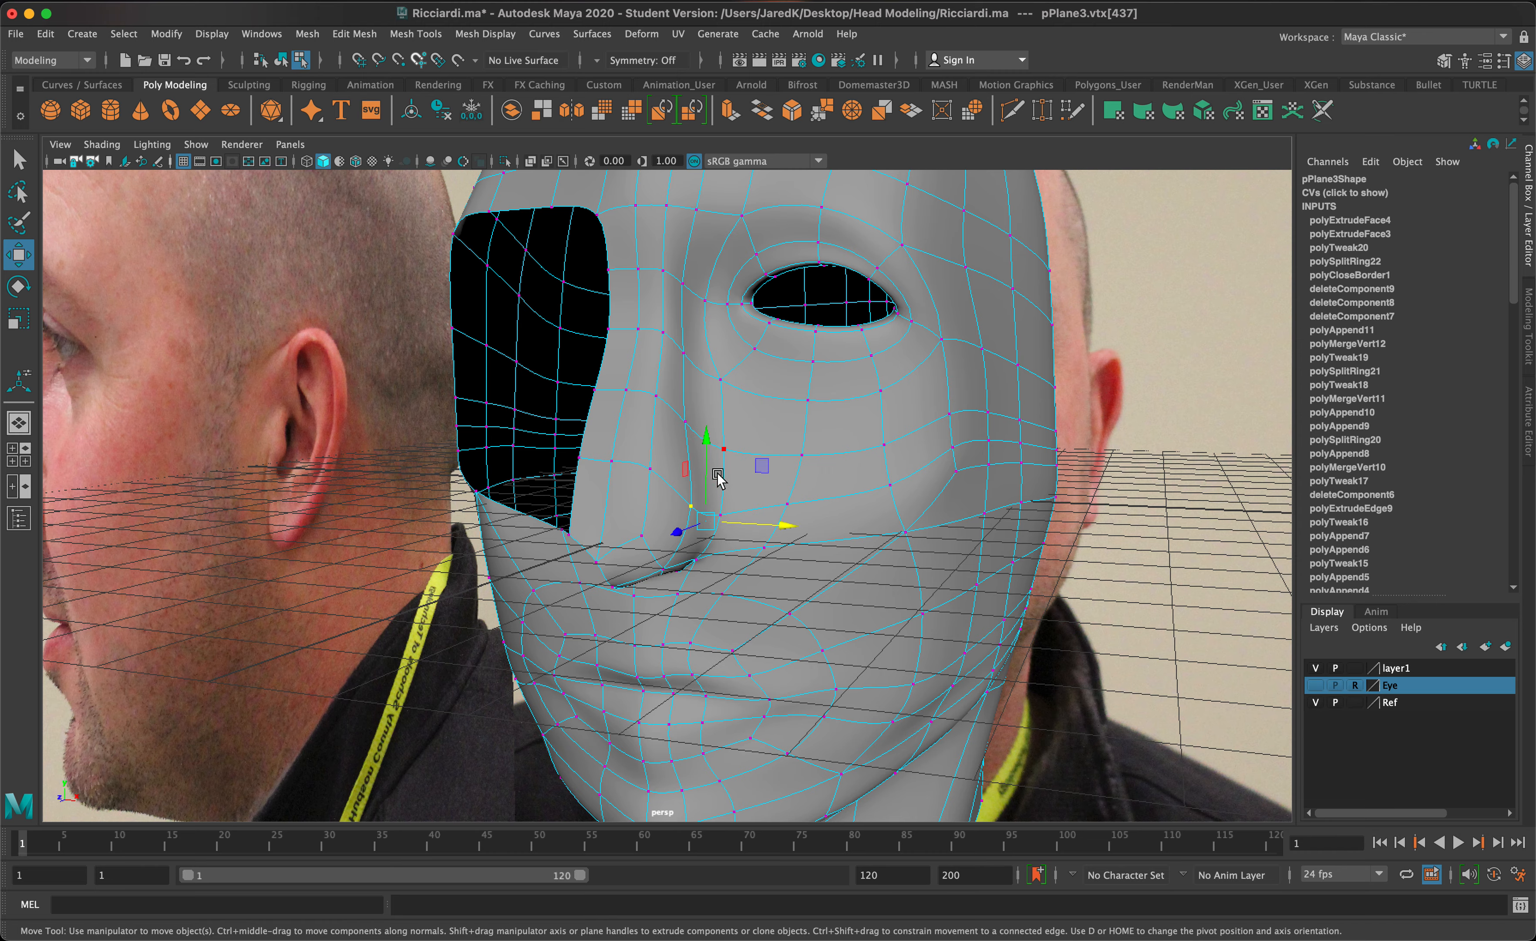
click(684, 418)
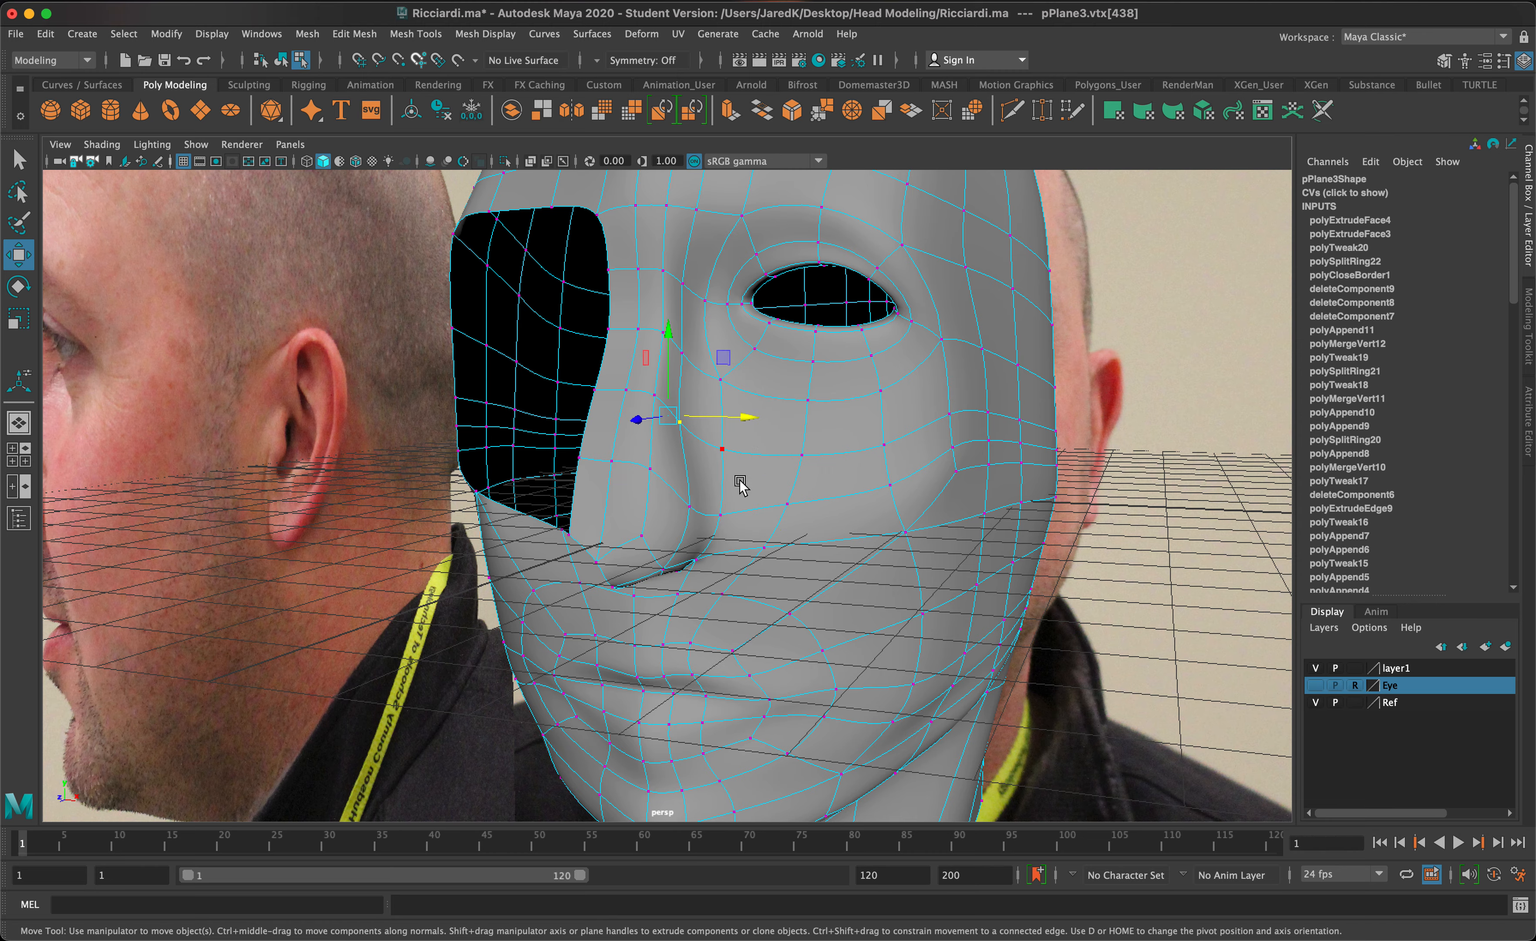
Step: Extrude the face on the side of the nose just above the nostril
mouse_move(738, 480)
alt+mouse_down()
mouse_move(741, 457)
mouse_move(708, 478)
alt+mouse_up()
right_drag(708, 478, 703, 514)
click(699, 498)
key(ctrl+e)
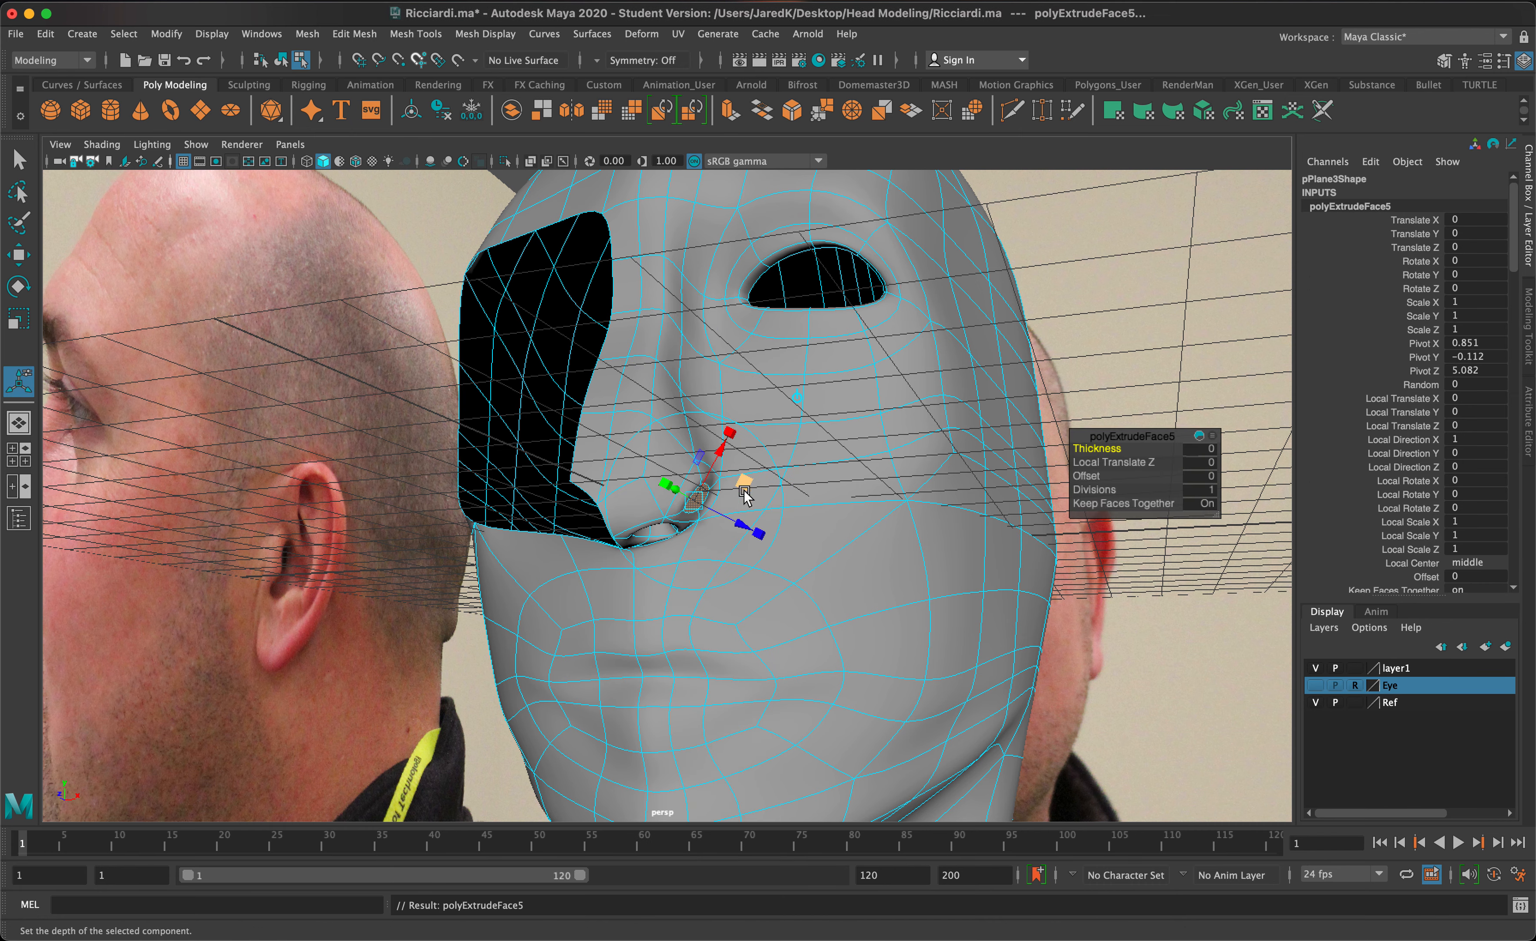
drag(736, 523, 717, 560)
key(ctrl+z)
key(ctrl+z)
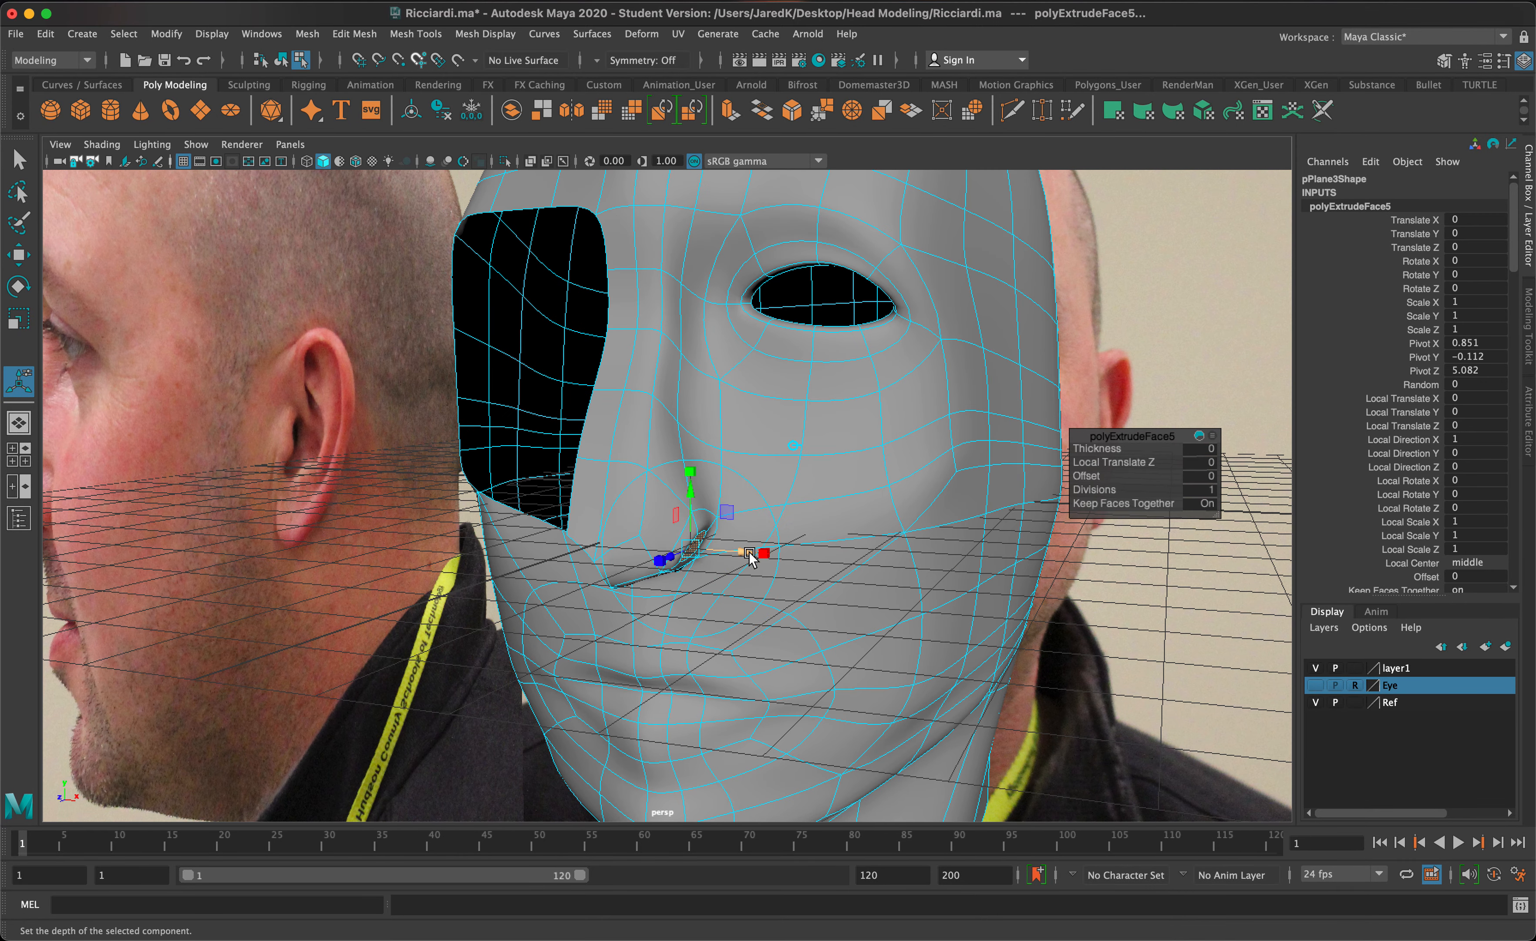
Step: Pull the extruded side face outward with Translate X 0.232 to build the nostril wing
drag(725, 551, 399, 358)
scroll(679, 580, up, 5)
scroll(679, 580, down, 3)
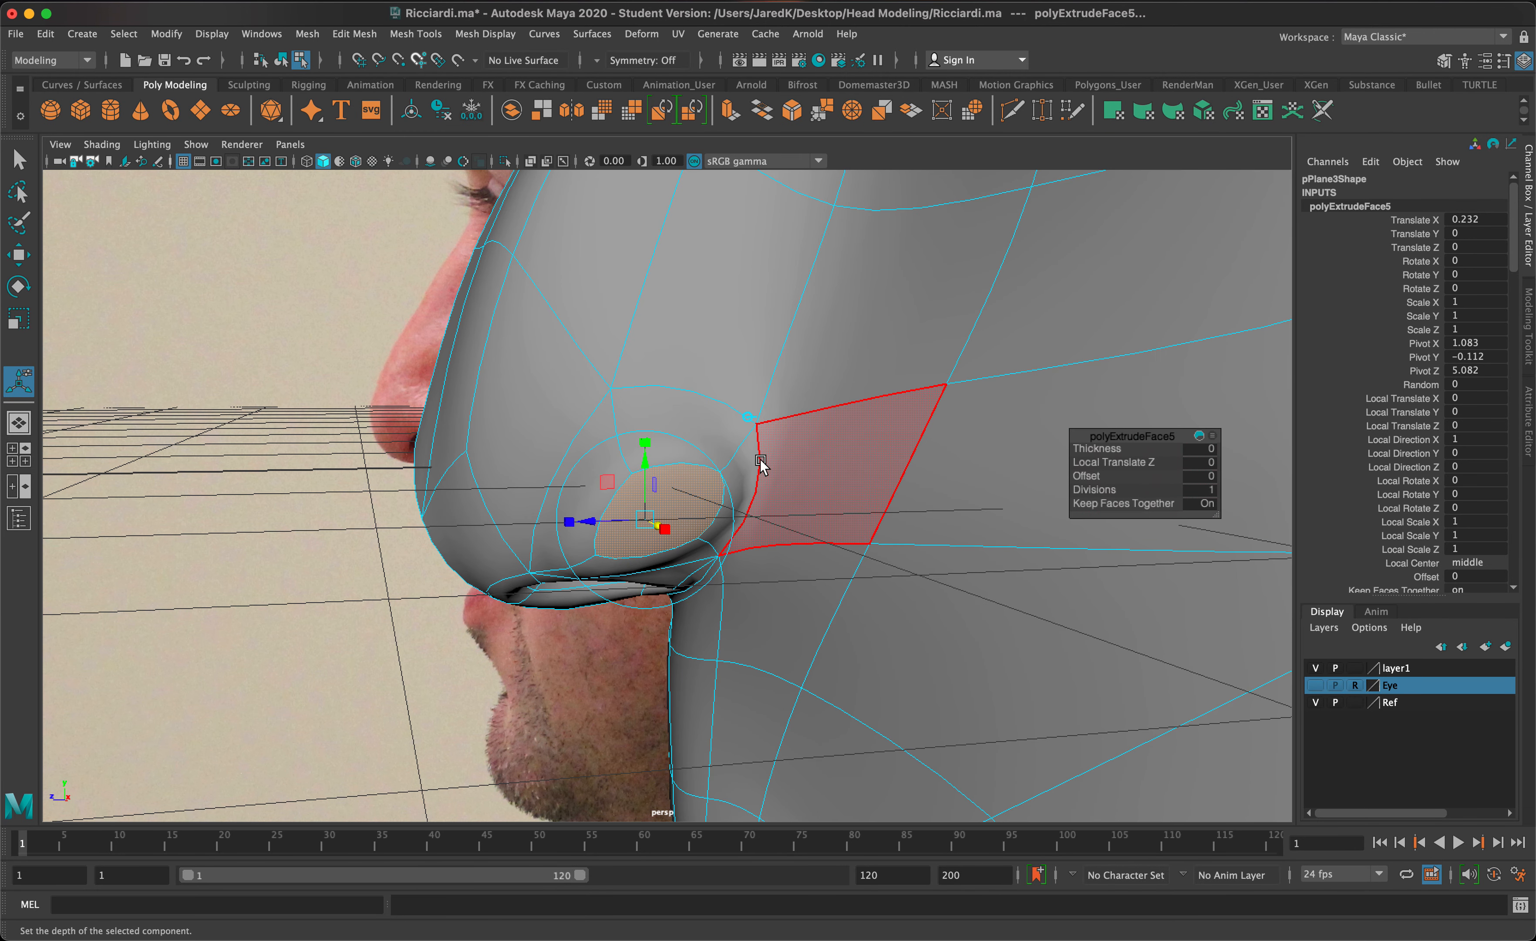
Step: Delete the rear face of the extruded nostril wing and the adjoining cheek face behind it
click(750, 471)
key(1)
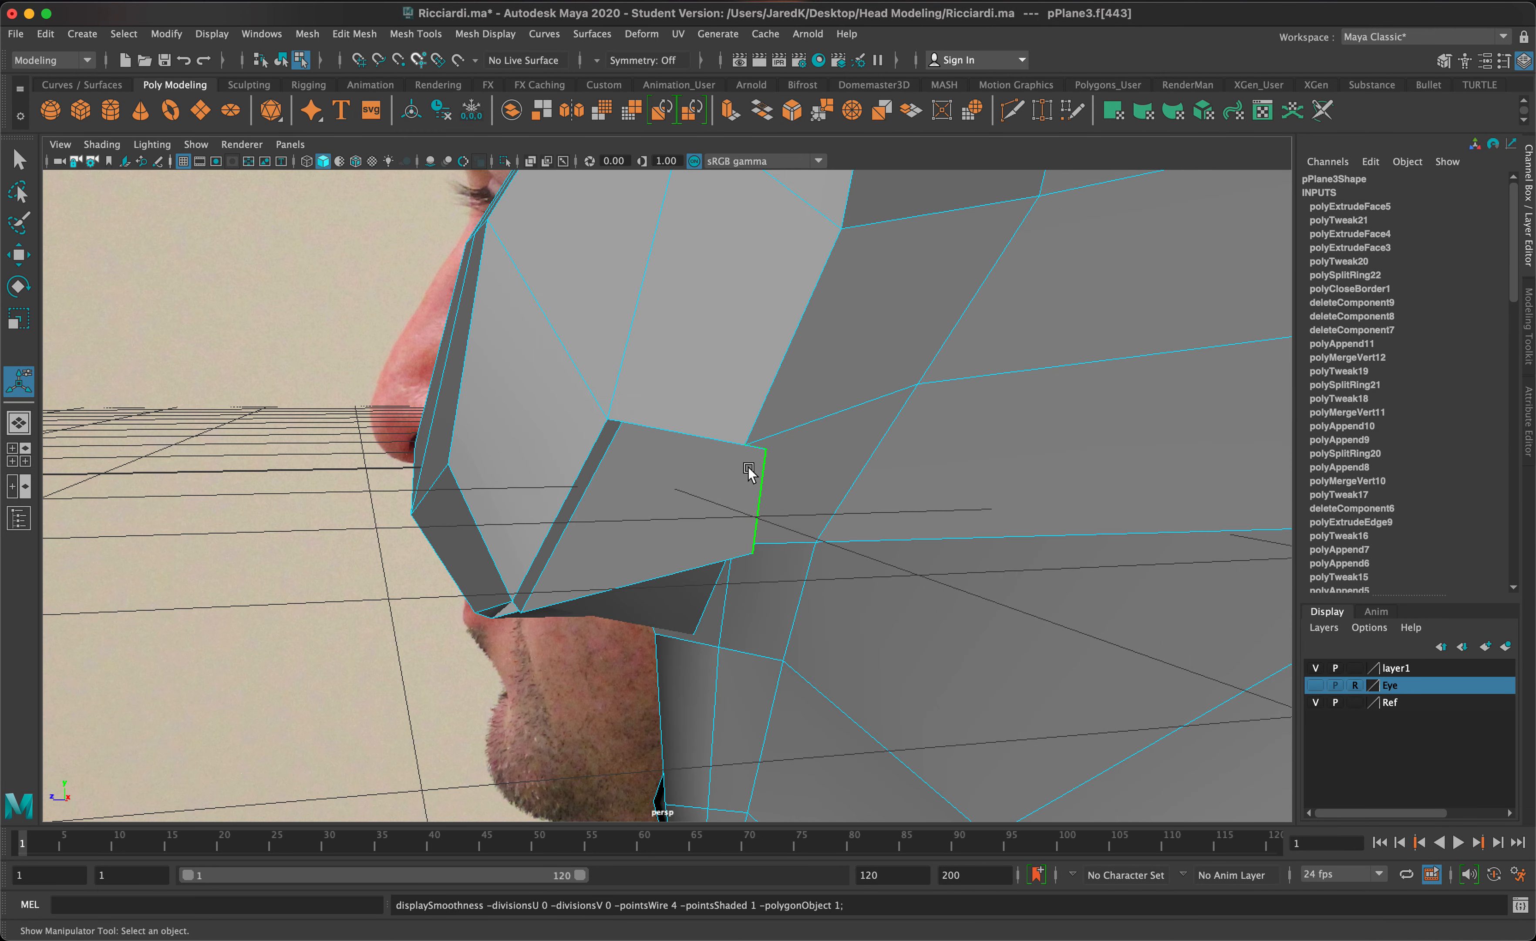
click(782, 479)
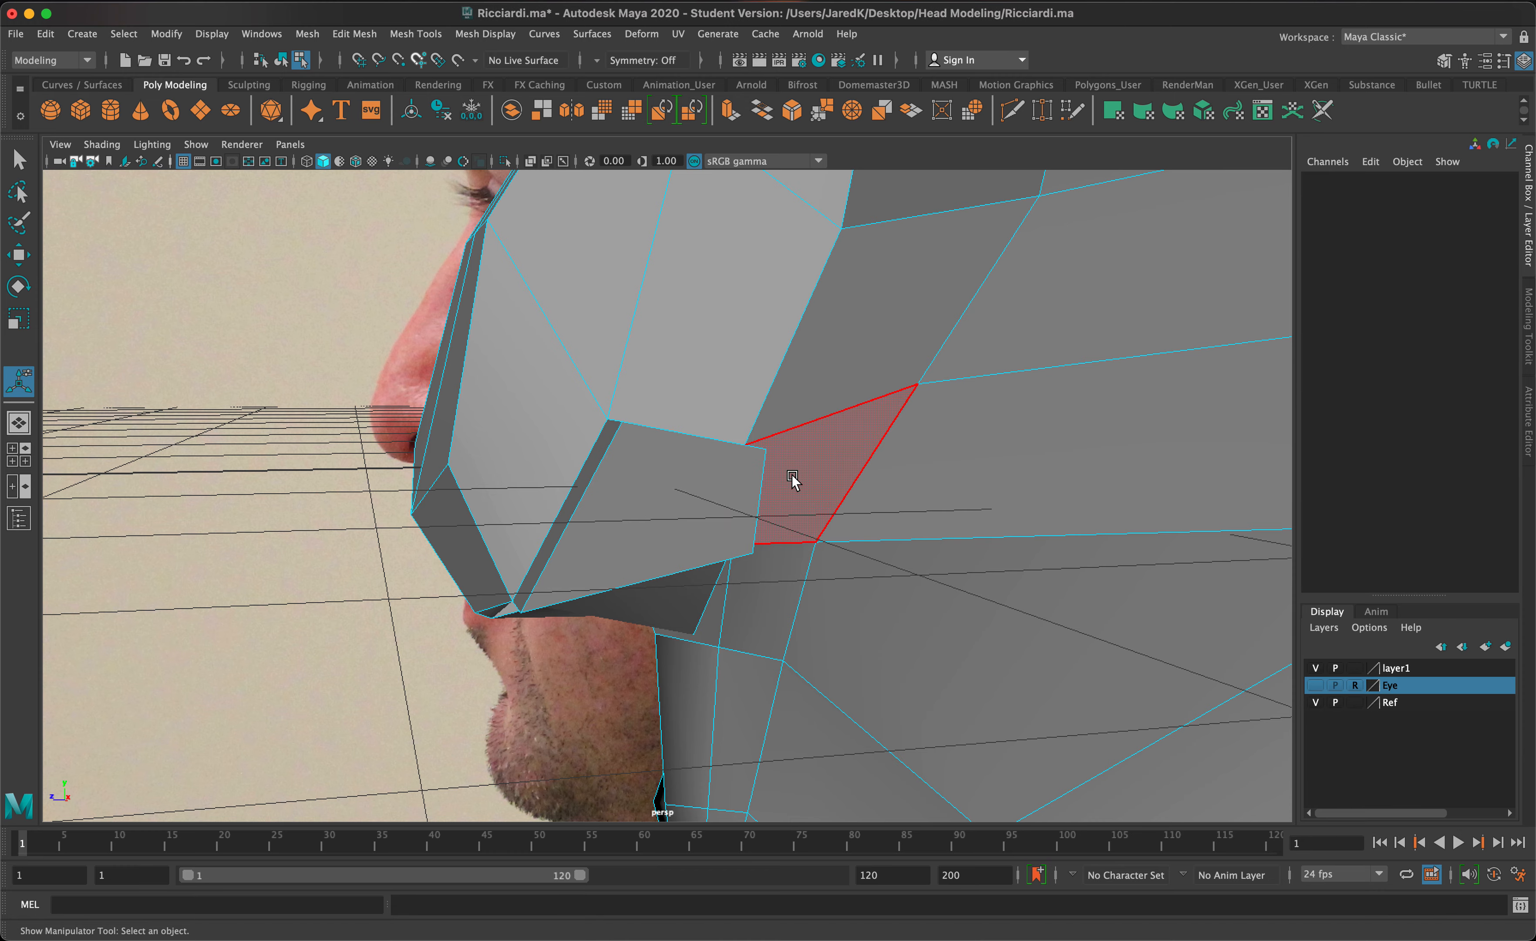
mouse_move(796, 476)
alt+mouse_down()
mouse_move(827, 470)
mouse_move(775, 498)
alt+mouse_up()
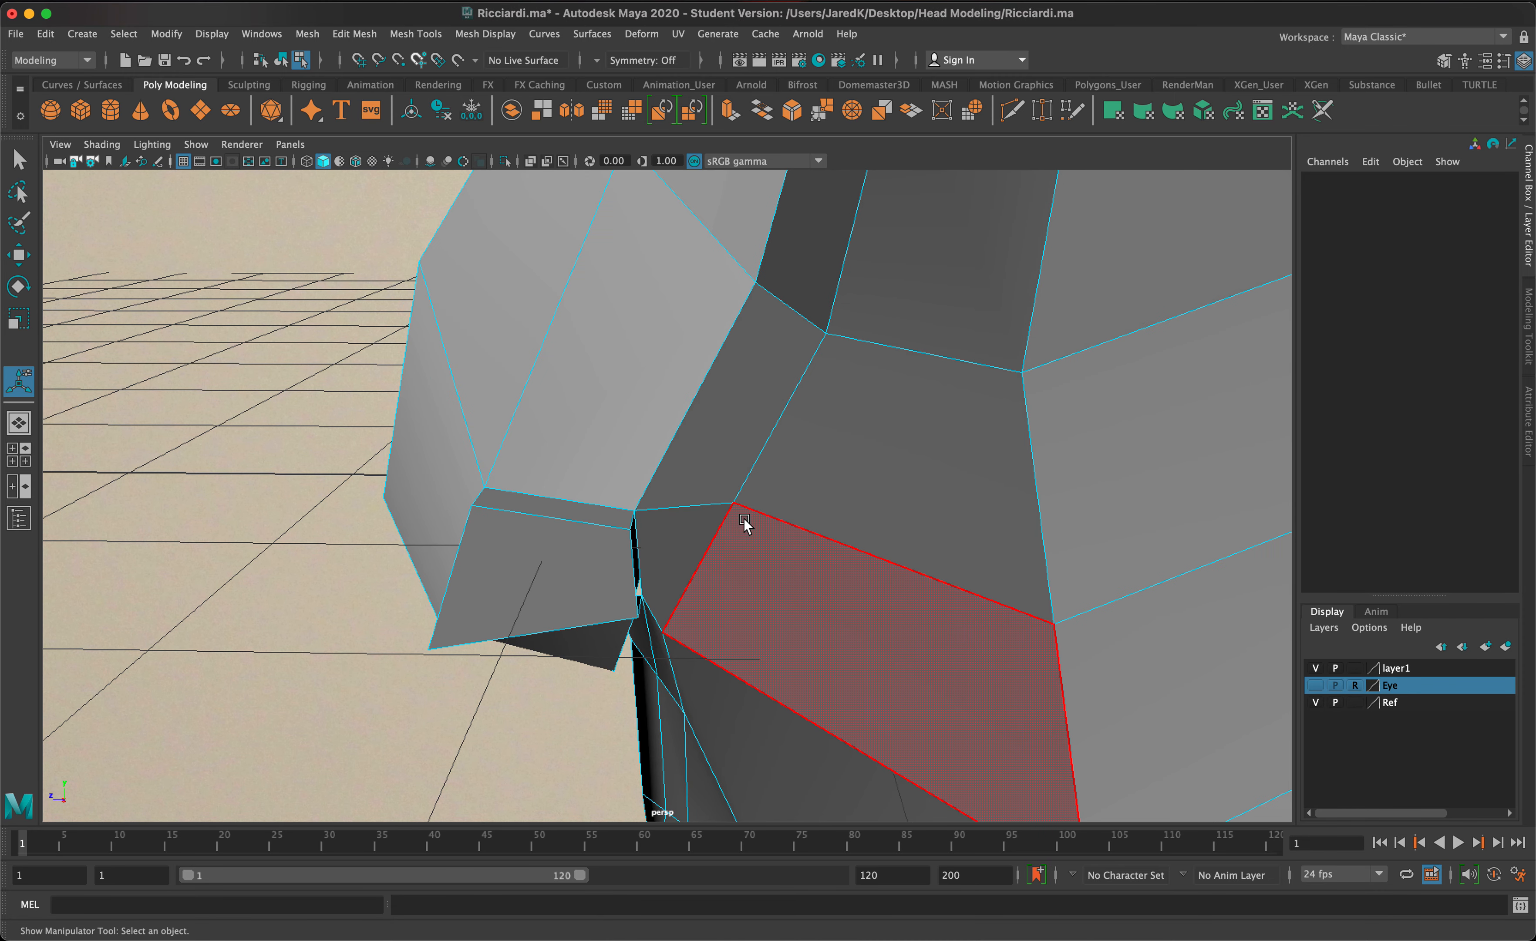
click(670, 548)
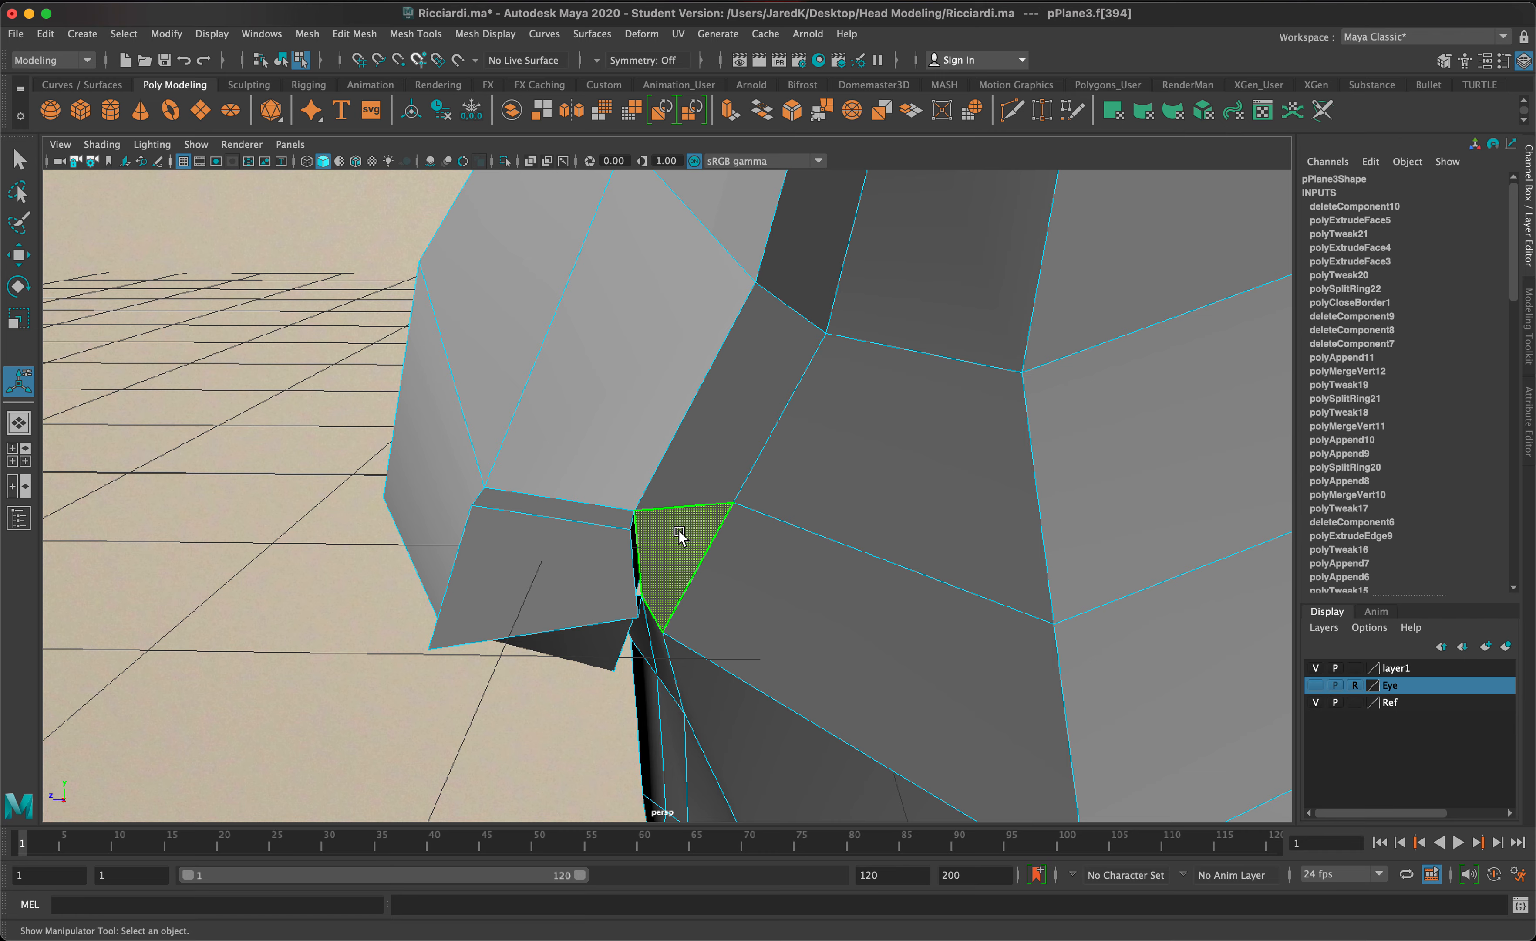
ctrl+click(680, 536)
alt+drag(600, 522, 631, 570)
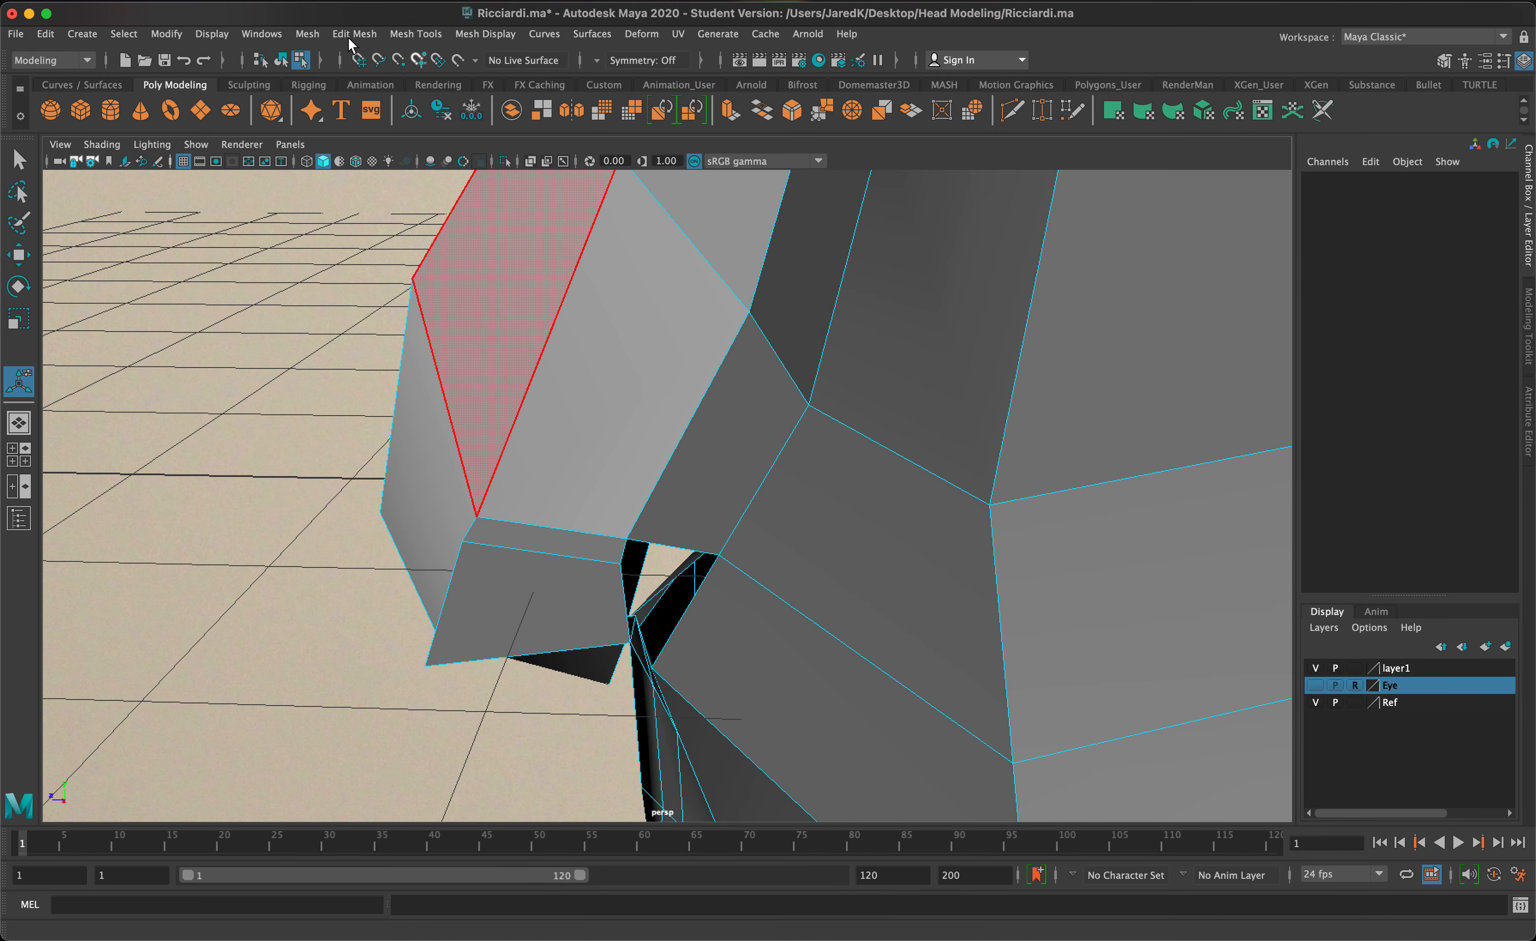
Step: Bridge the gap between the nostril wing's rear edge and the cheek with Append to Polygon, including the small hole on top
click(434, 34)
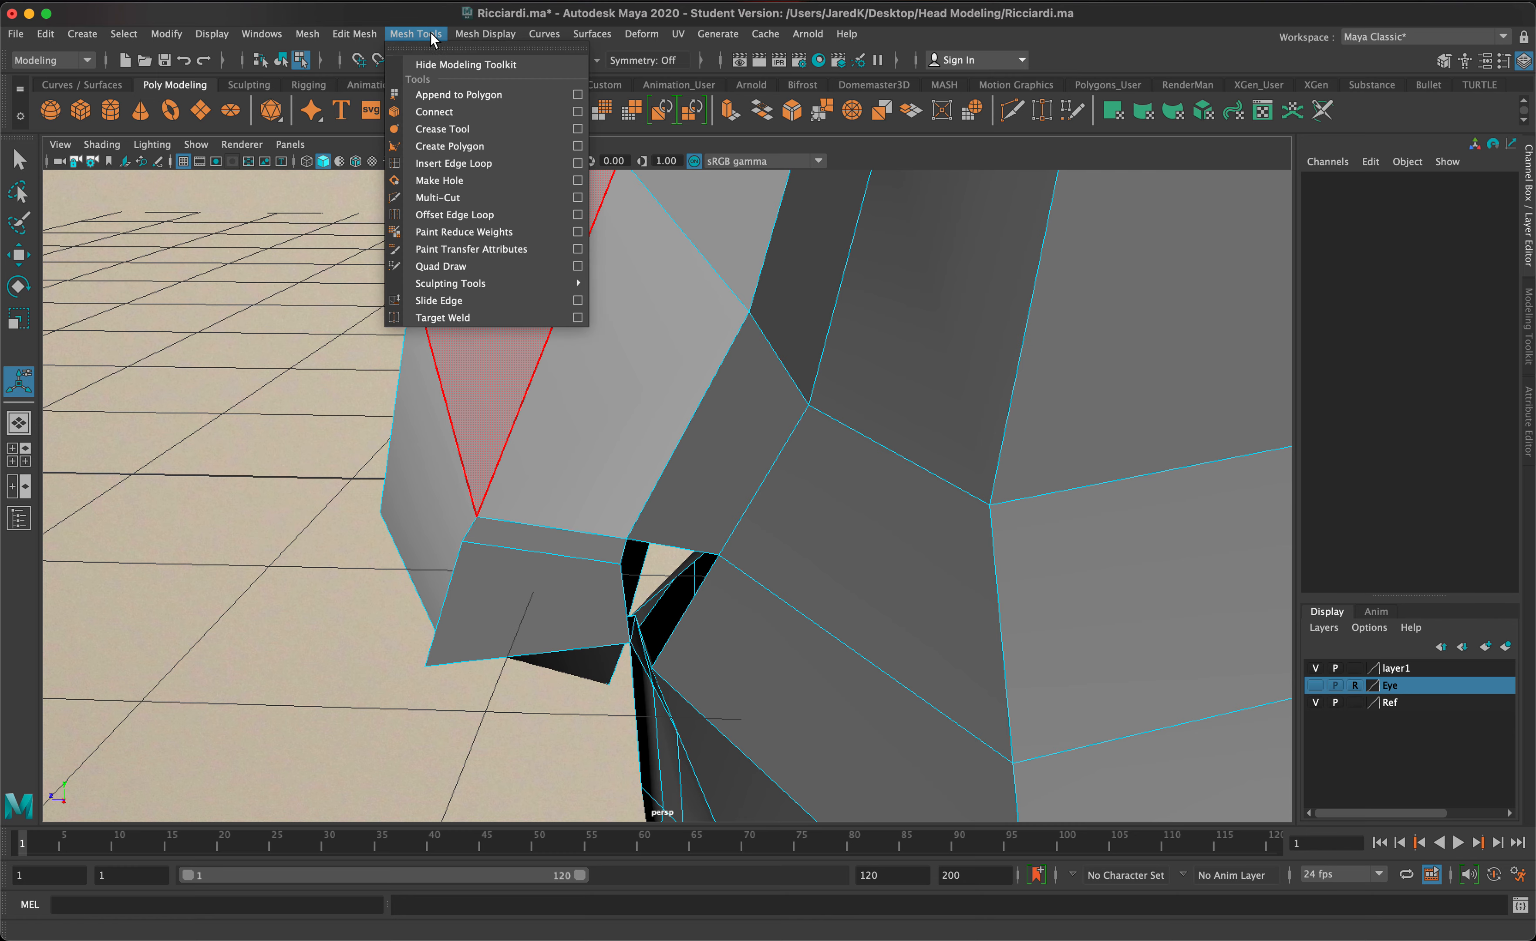
click(443, 95)
click(630, 619)
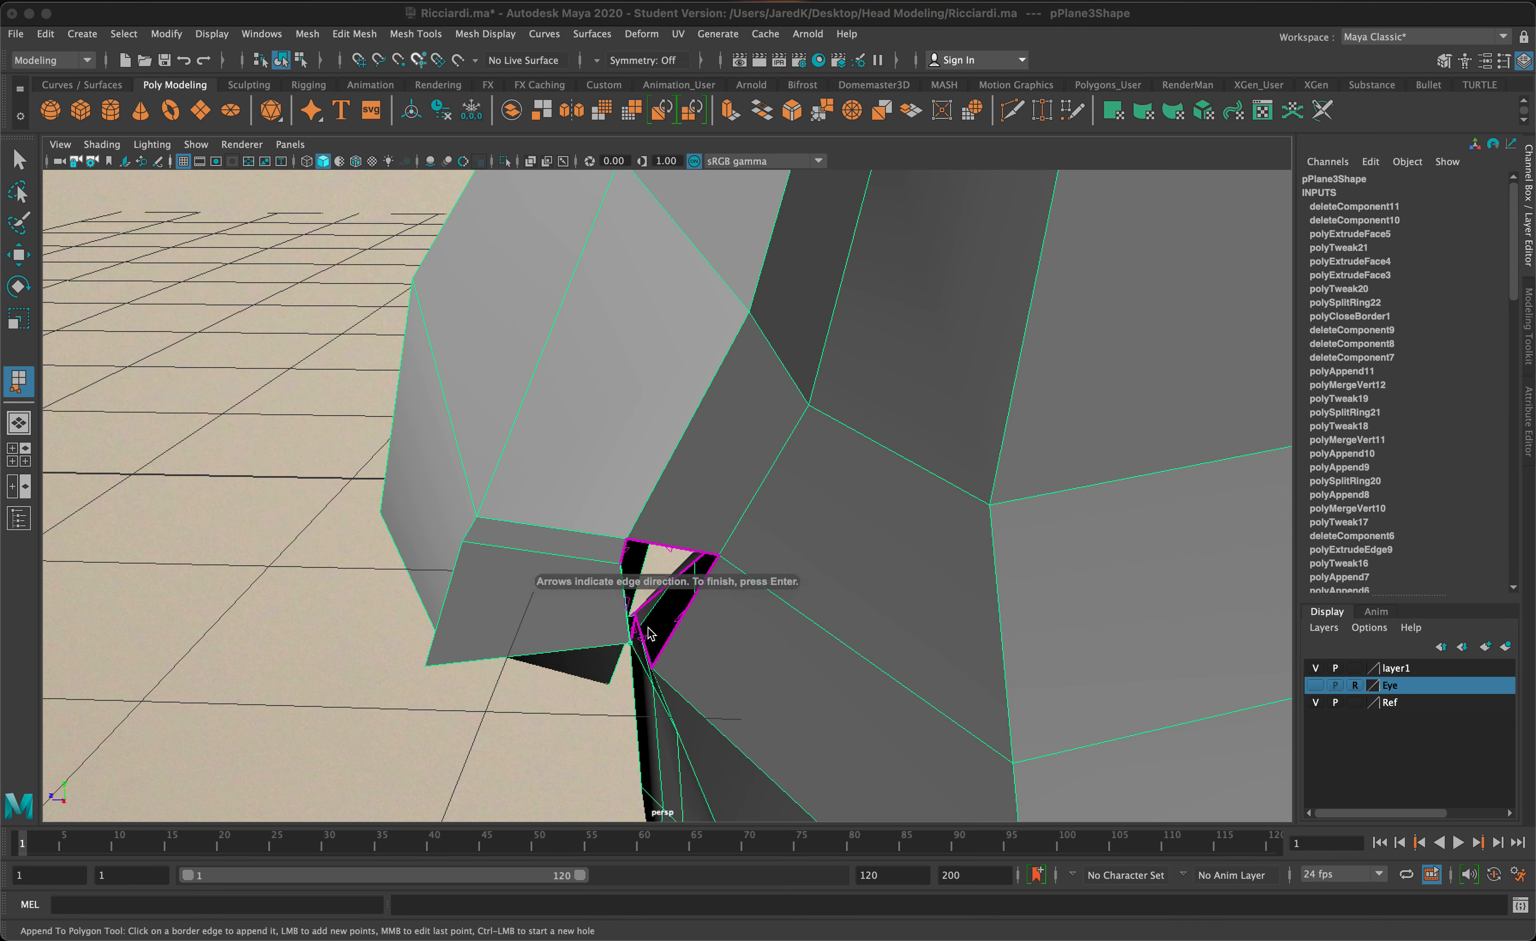
click(668, 634)
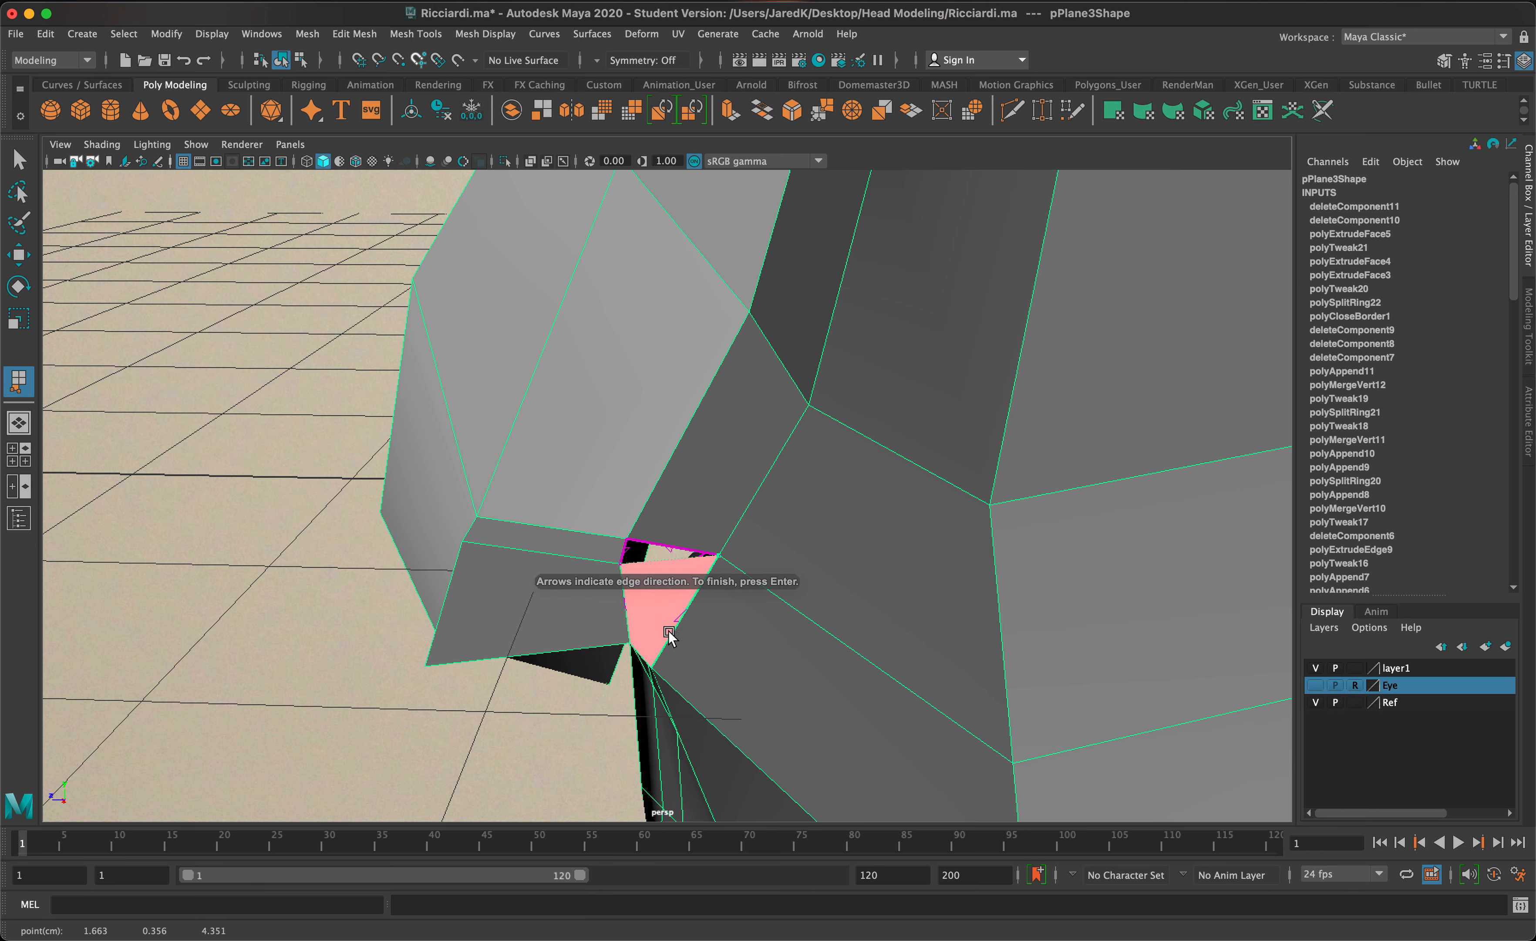
key(Return)
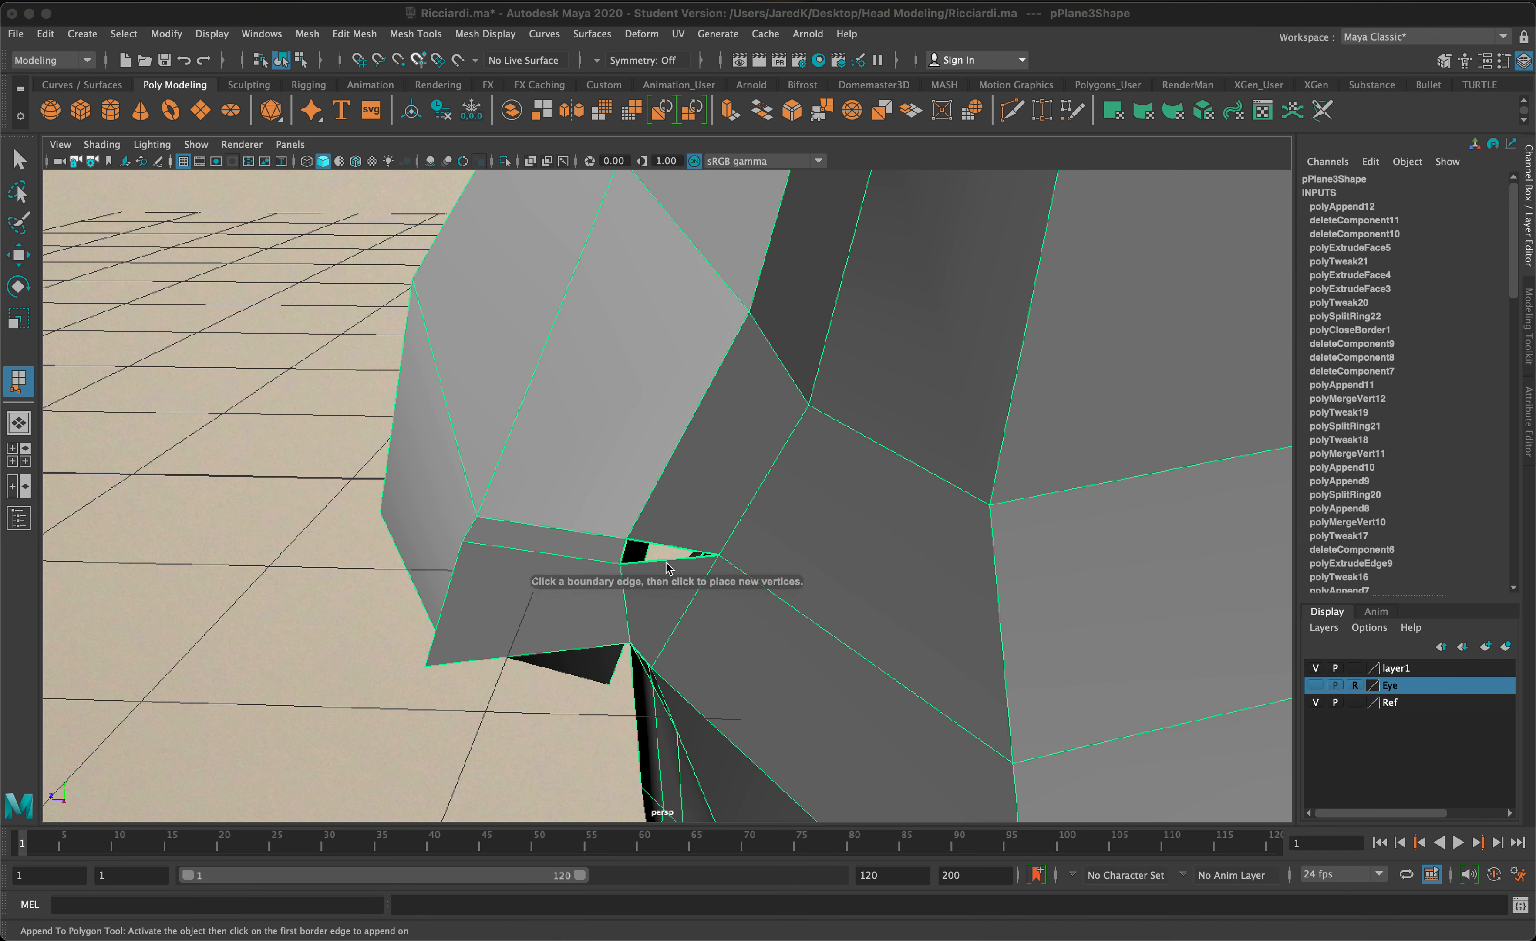
click(668, 563)
click(669, 544)
key(w)
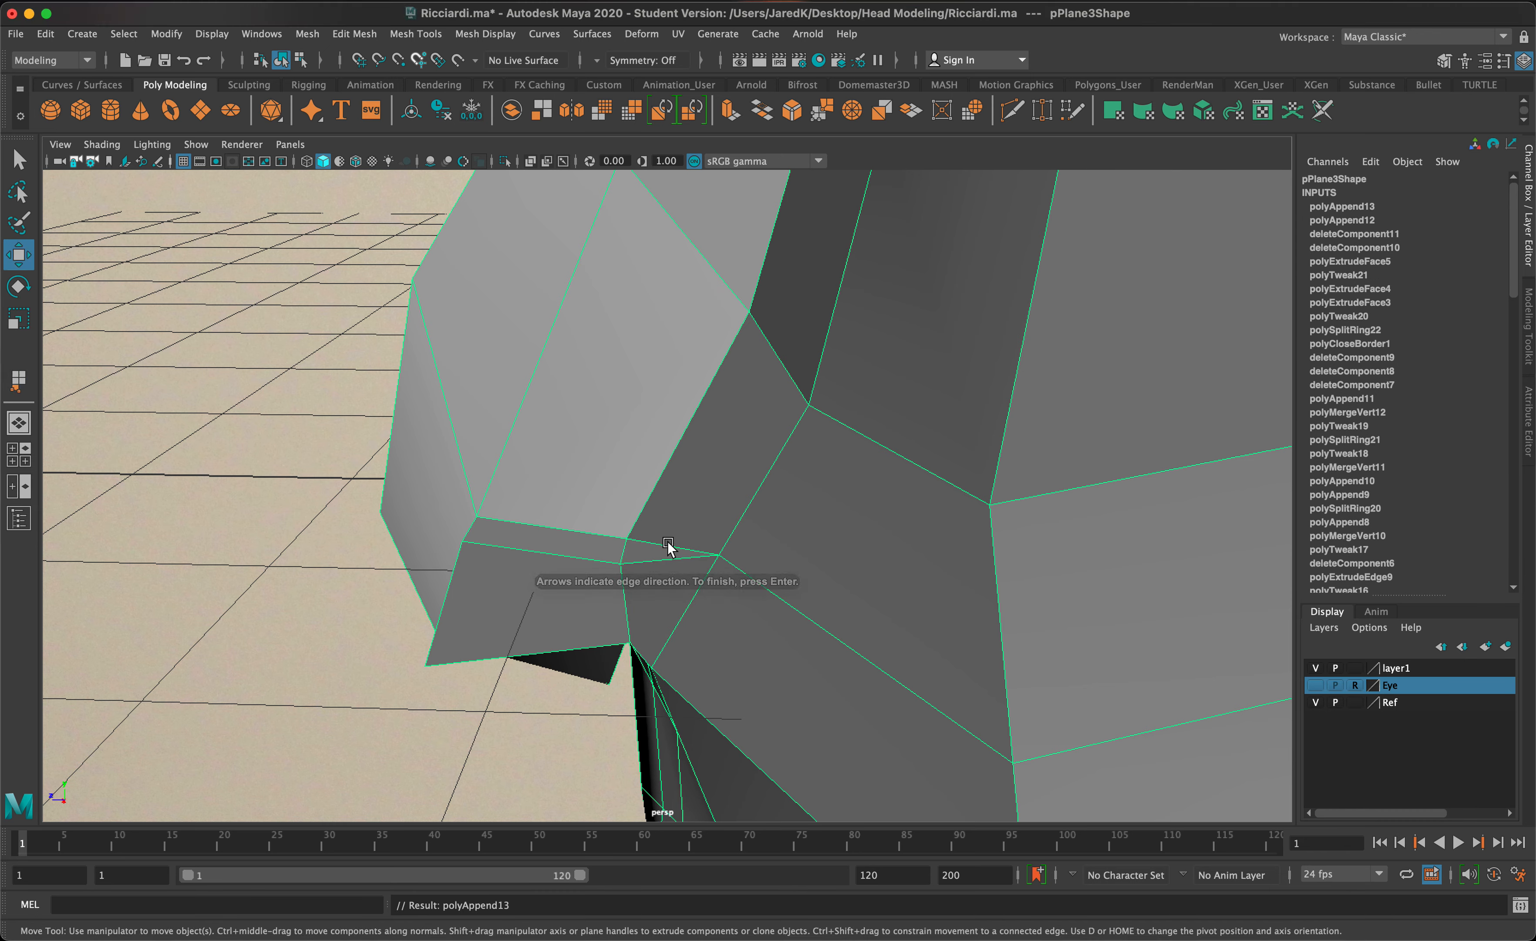
Step: Close the remaining gap behind the nostril on the underside of the nose with Append to Polygon and check the smoothed shape
key(3)
alt+drag(672, 576, 768, 470)
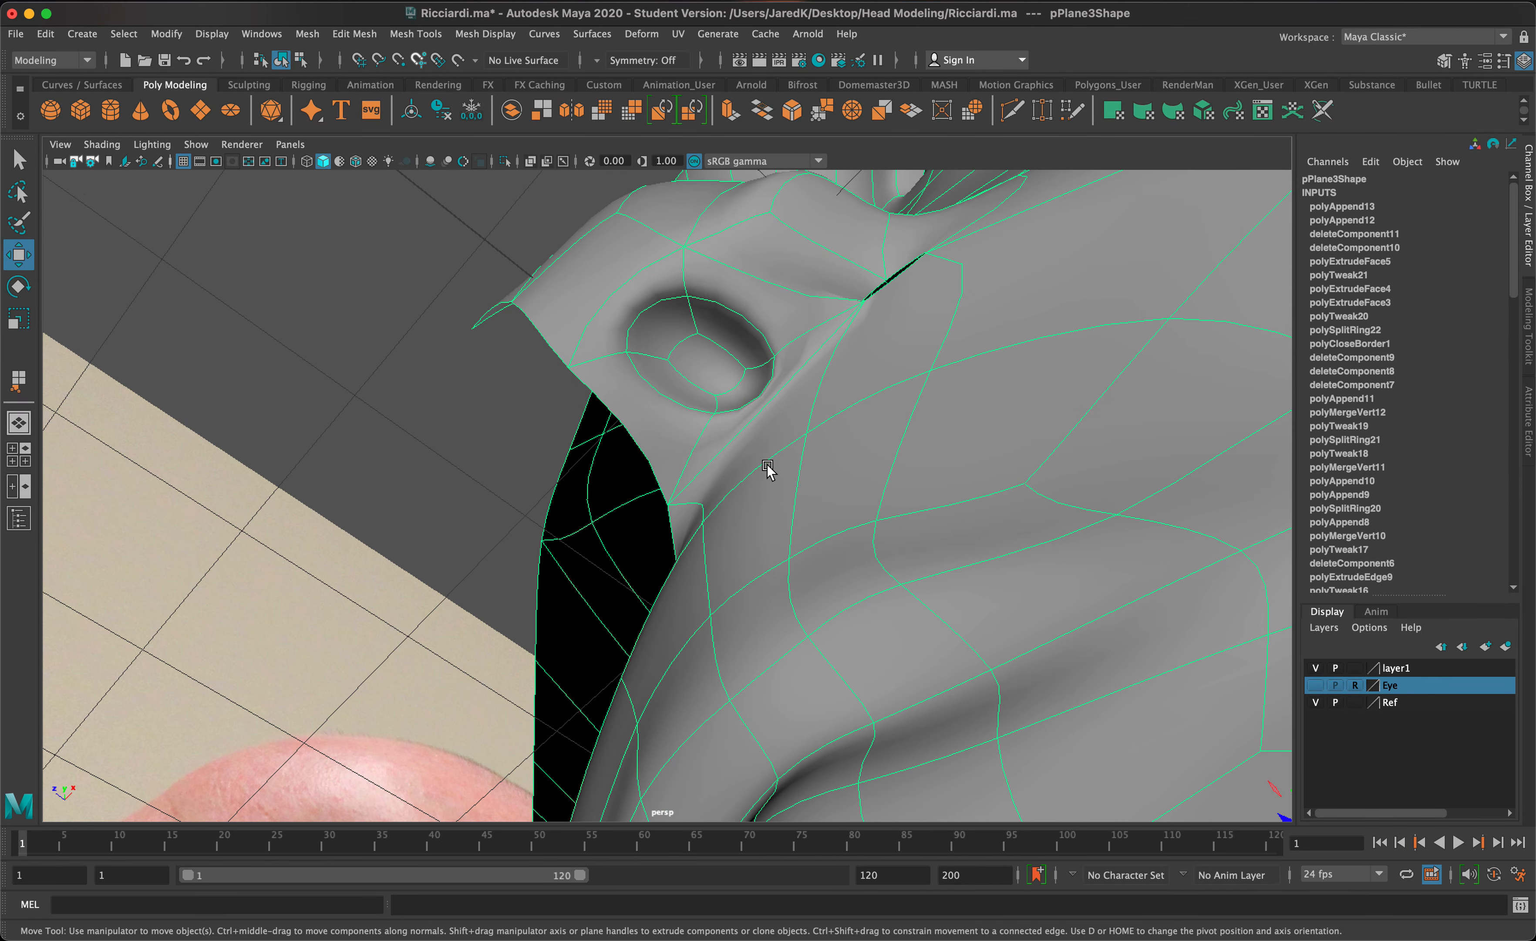
key(q)
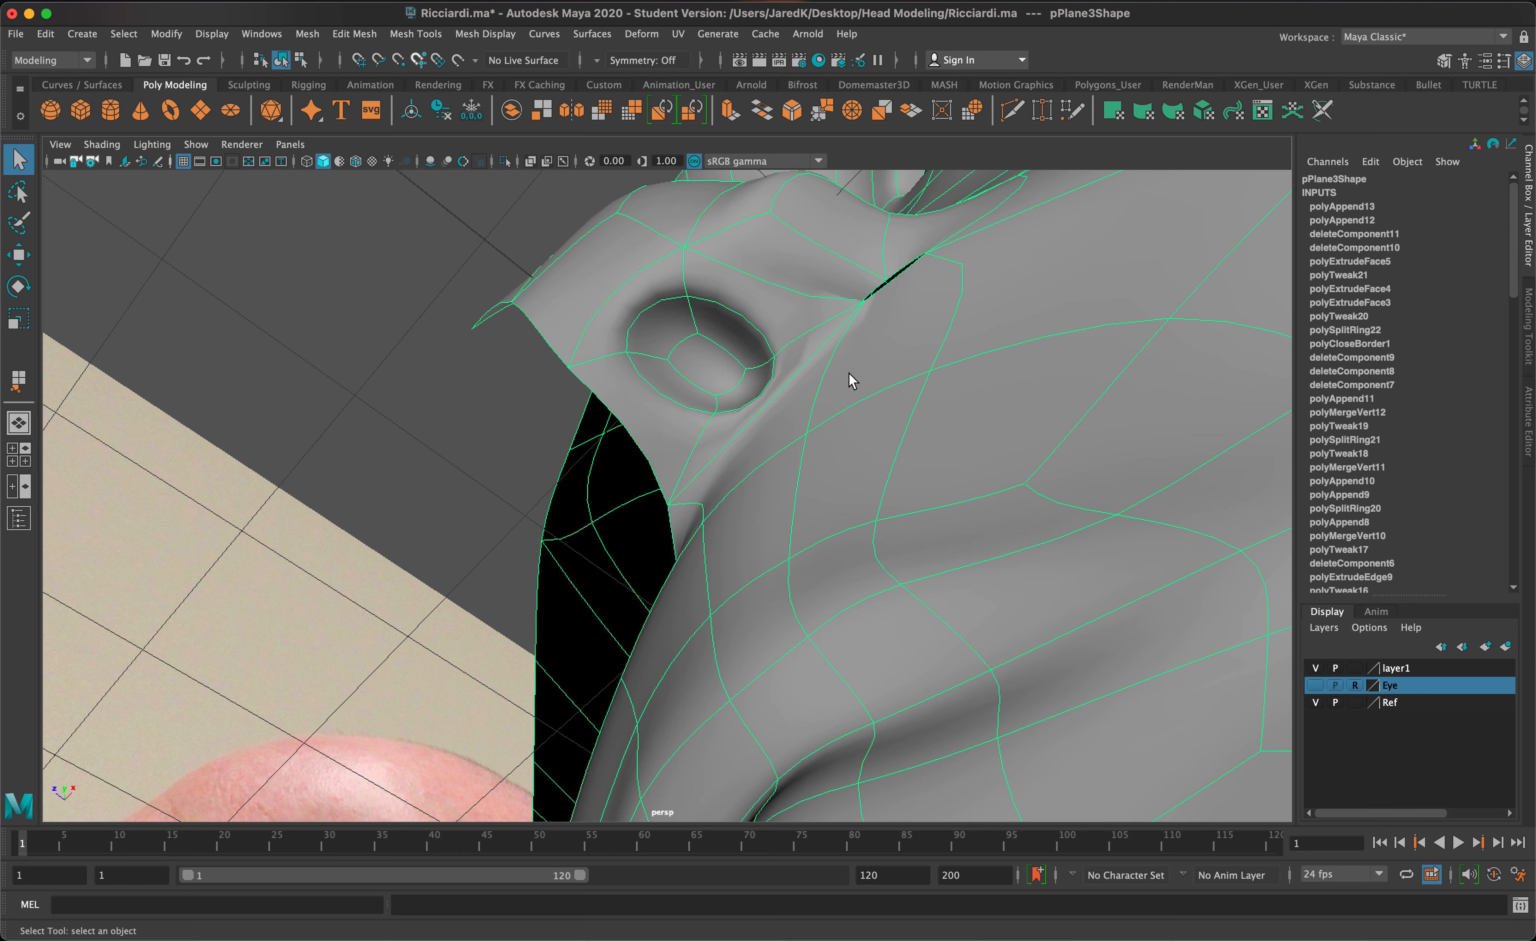
click(851, 360)
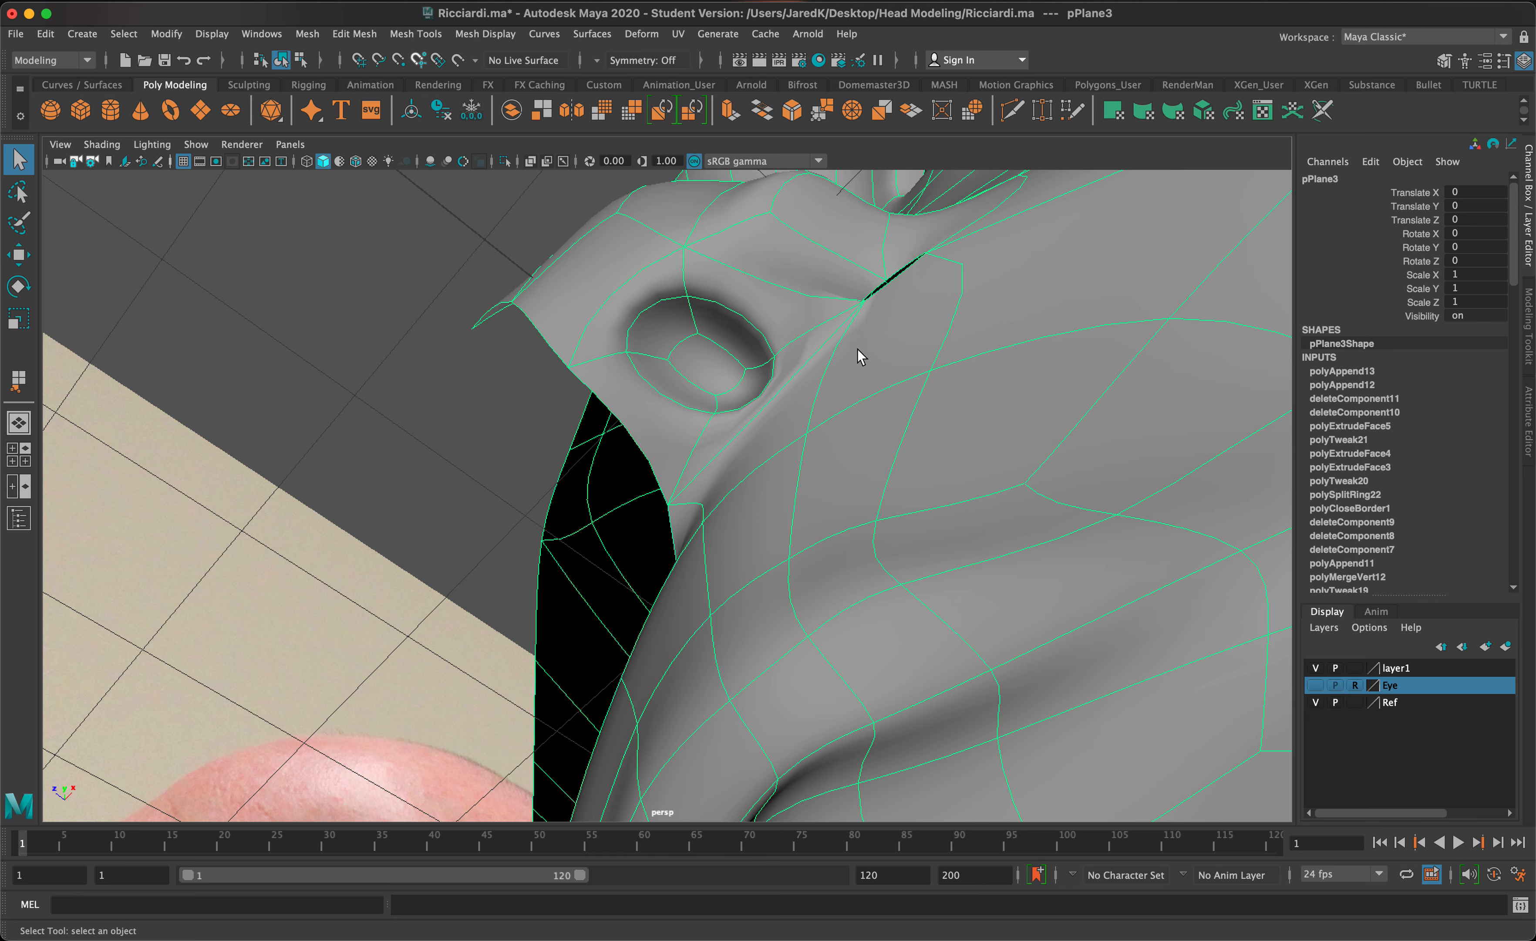
key(1)
key(y)
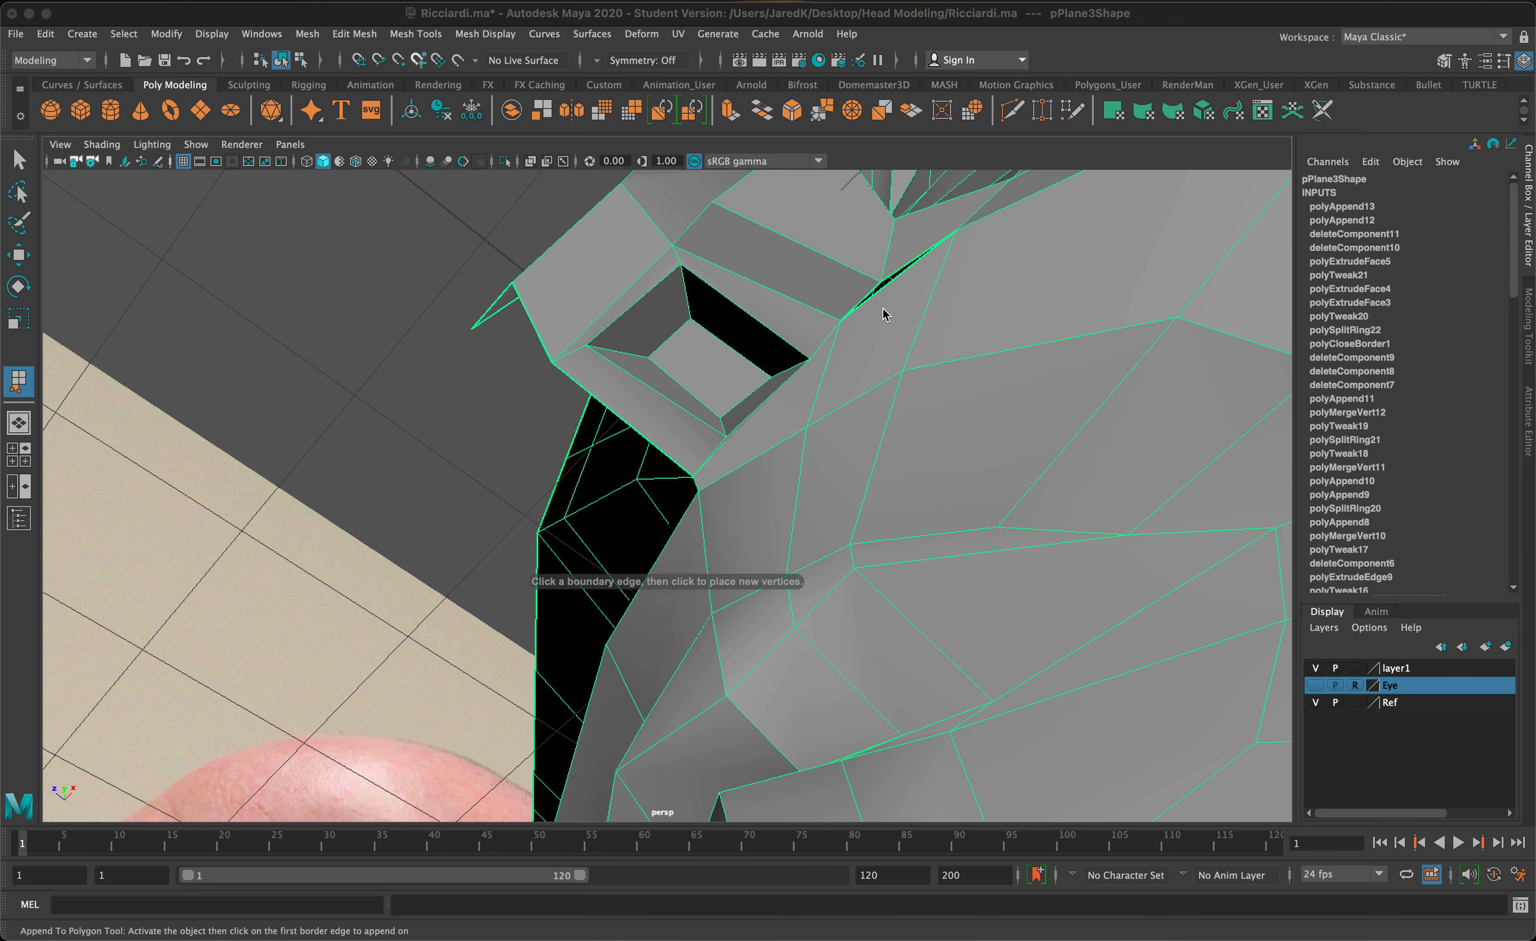
click(878, 288)
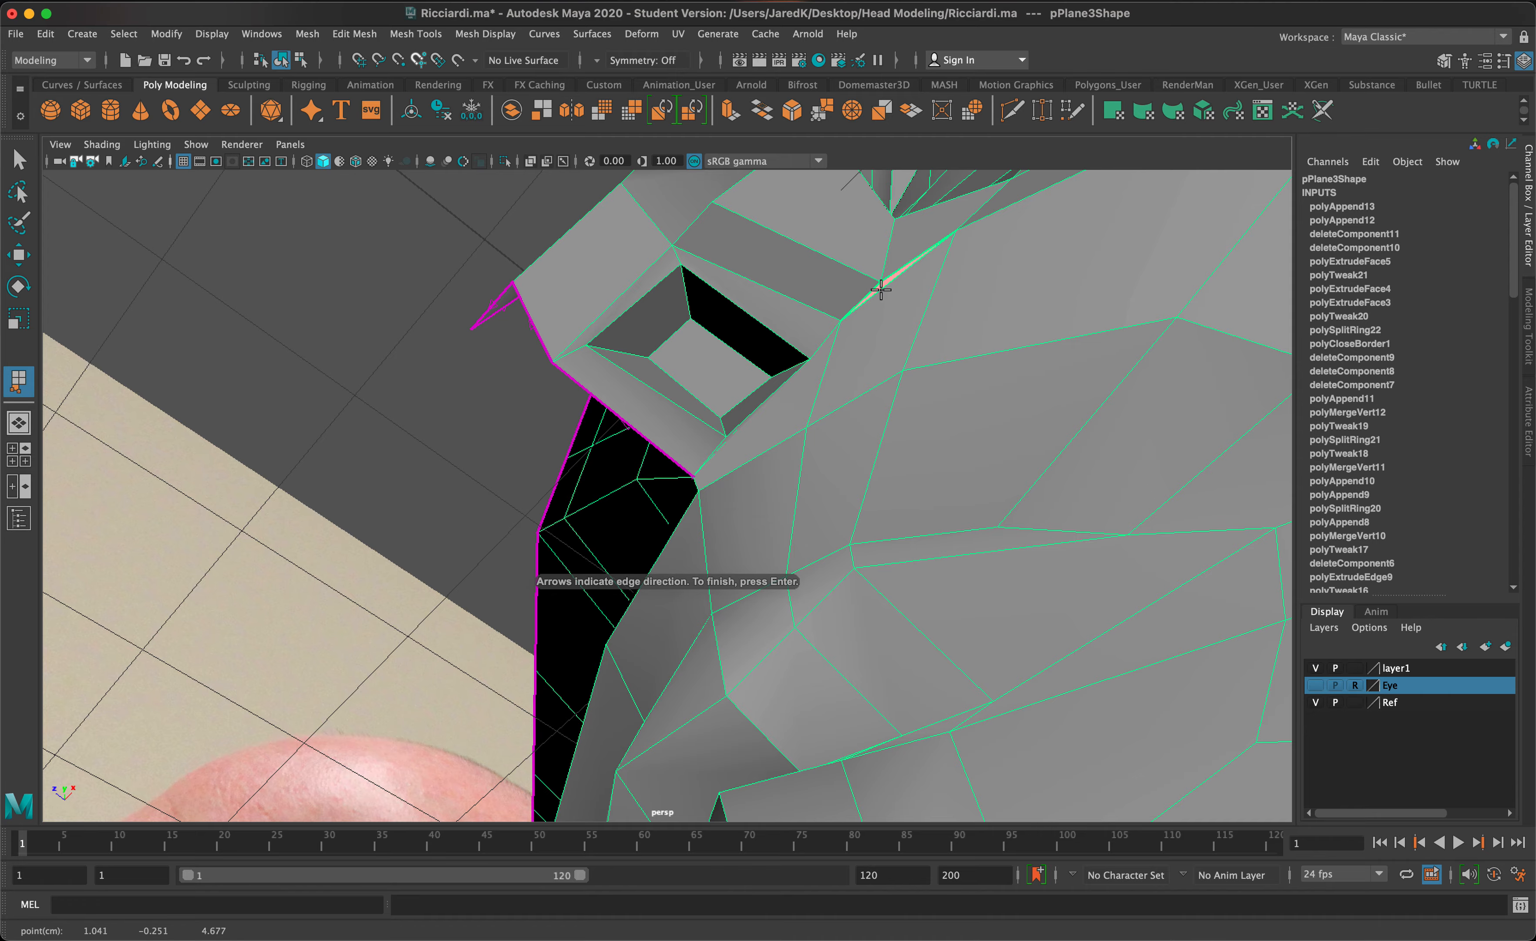
key(Return)
key(3)
alt+drag(889, 310, 925, 455)
Step: Move the outer vertex of the nostril wing inward along the X axis in the front view to match the photo
key(1)
key(space)
key(space)
key(F9)
scroll(615, 683, up, 5)
scroll(703, 634, up, 3)
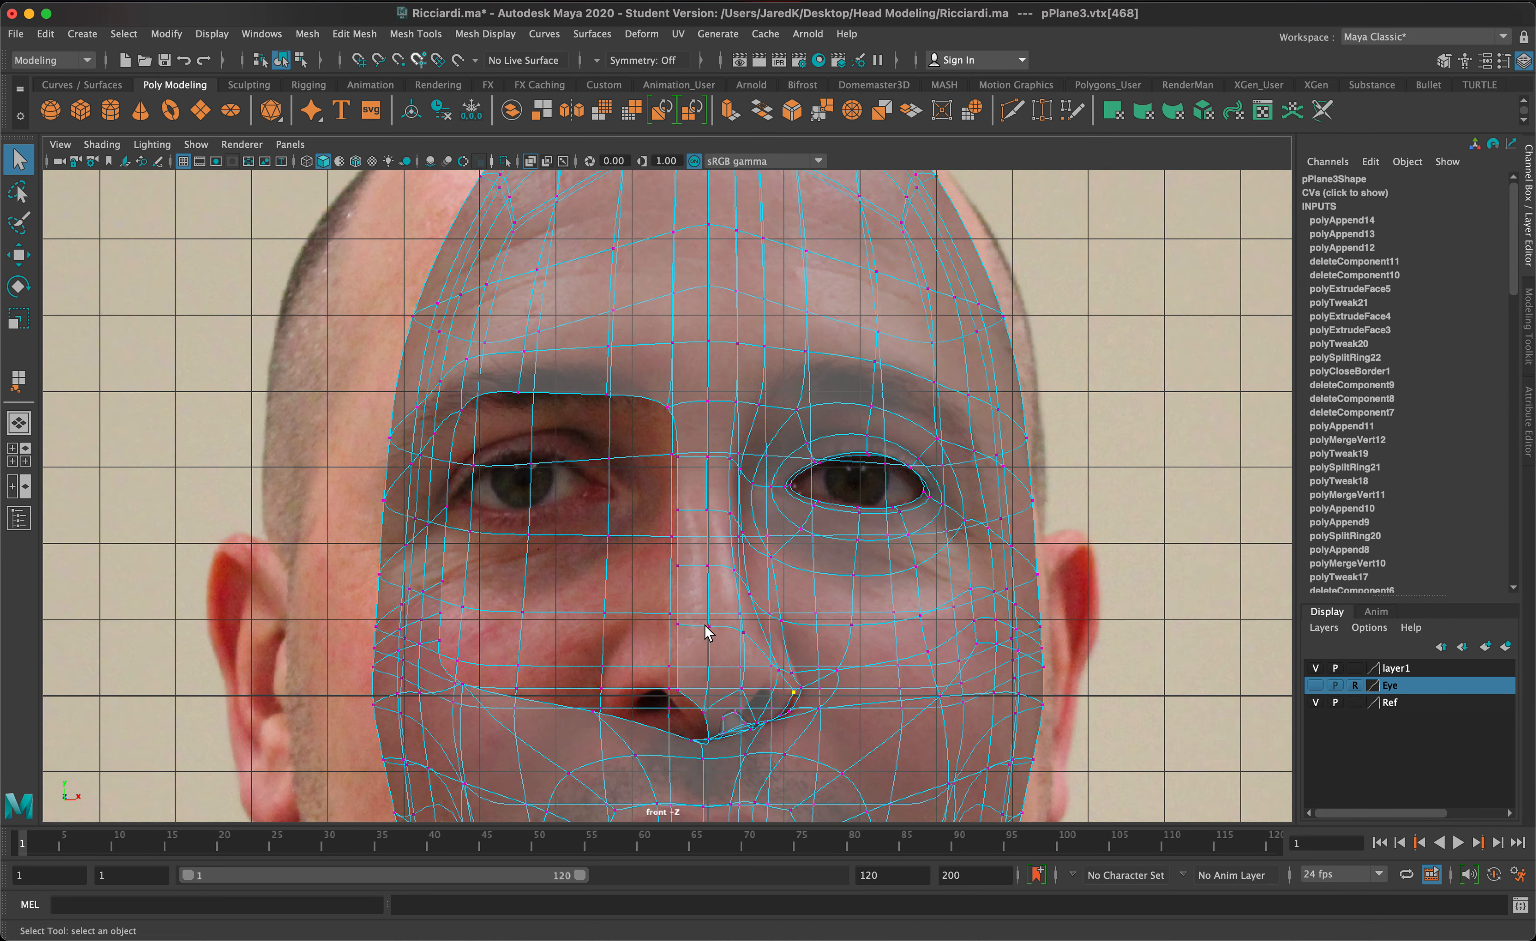
click(792, 690)
key(w)
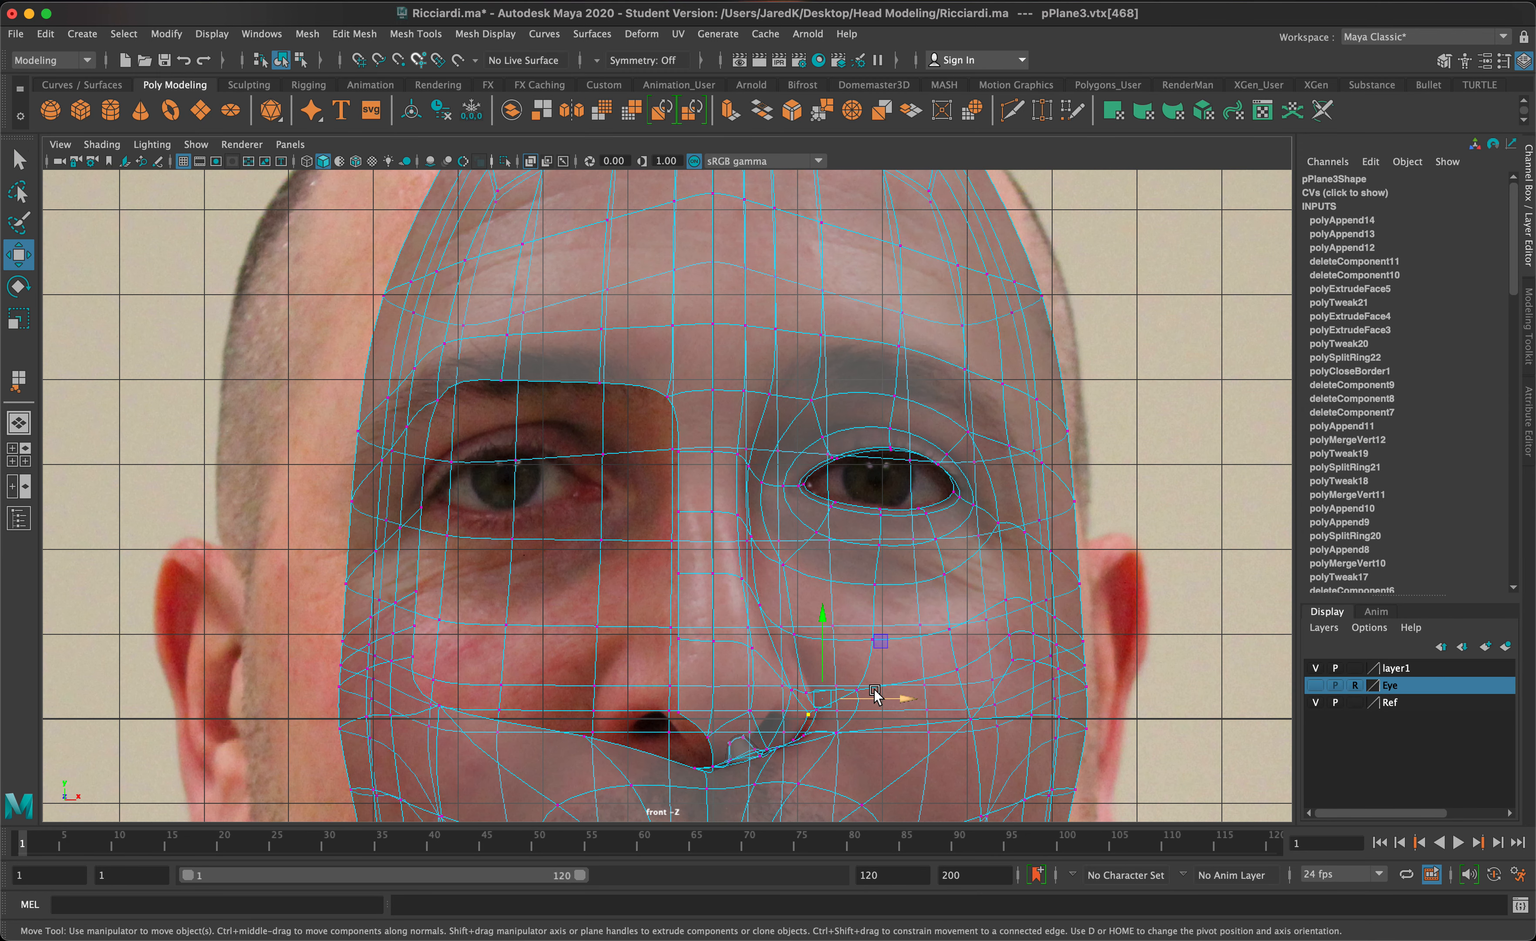
drag(883, 693, 848, 707)
Step: Adjust the nostril wing's outer vertex along the Z axis and outward along the X axis in the perspective view
key(space)
key(space)
drag(819, 334, 817, 318)
drag(889, 370, 937, 358)
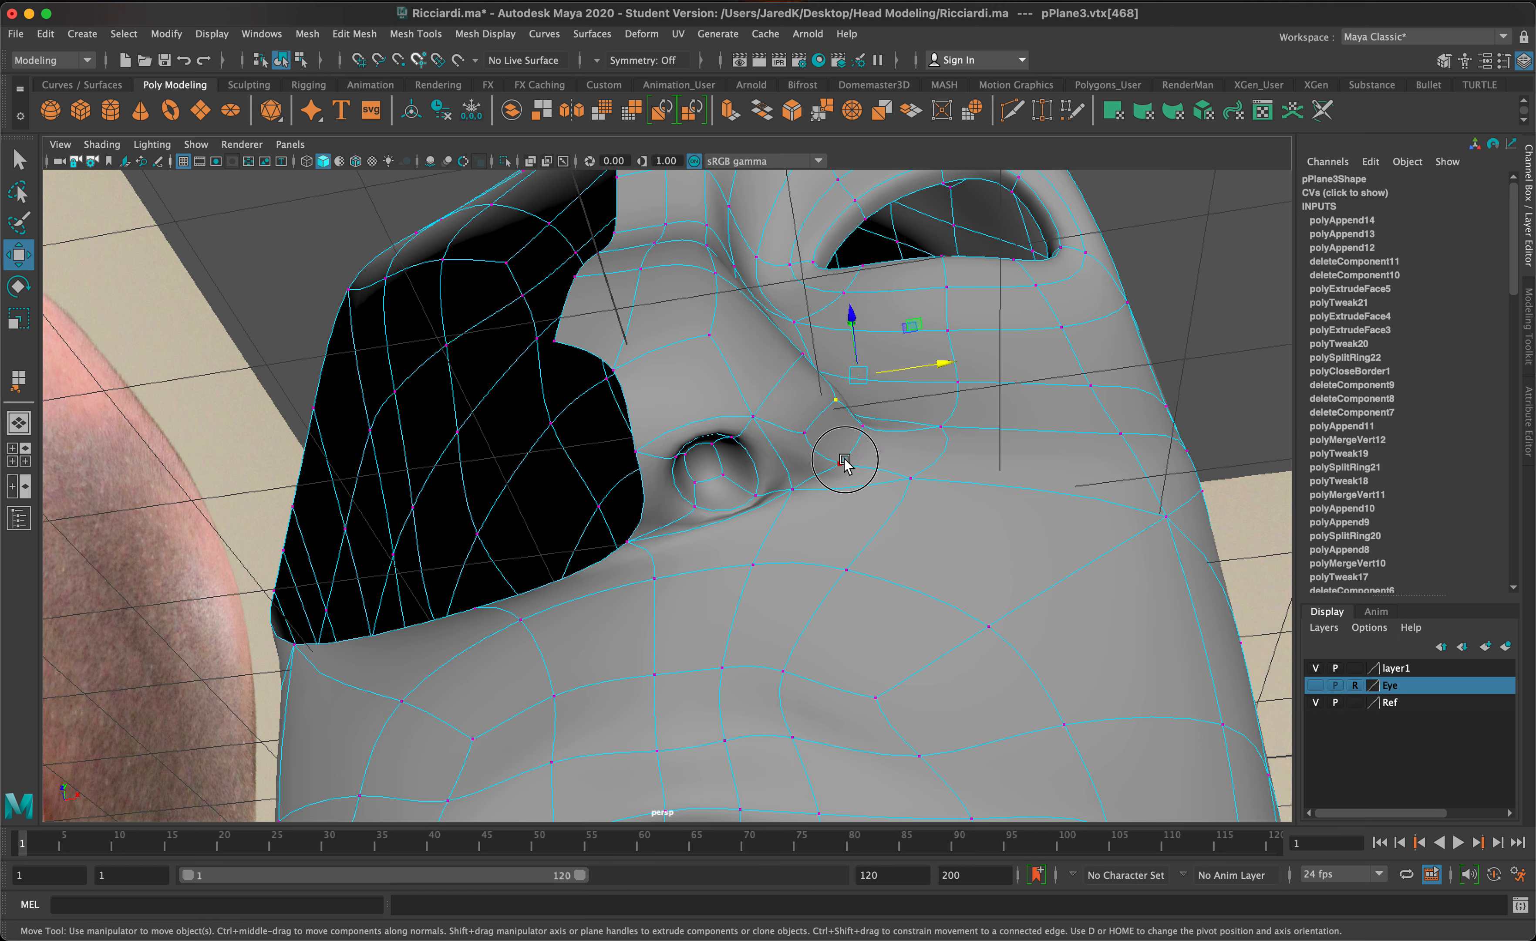
Step: Adjust the vertices around the nostril wing where its lower edge meets the cheek and upper lip
click(840, 462)
drag(922, 465, 855, 408)
click(862, 428)
click(803, 434)
click(817, 360)
click(787, 312)
click(849, 465)
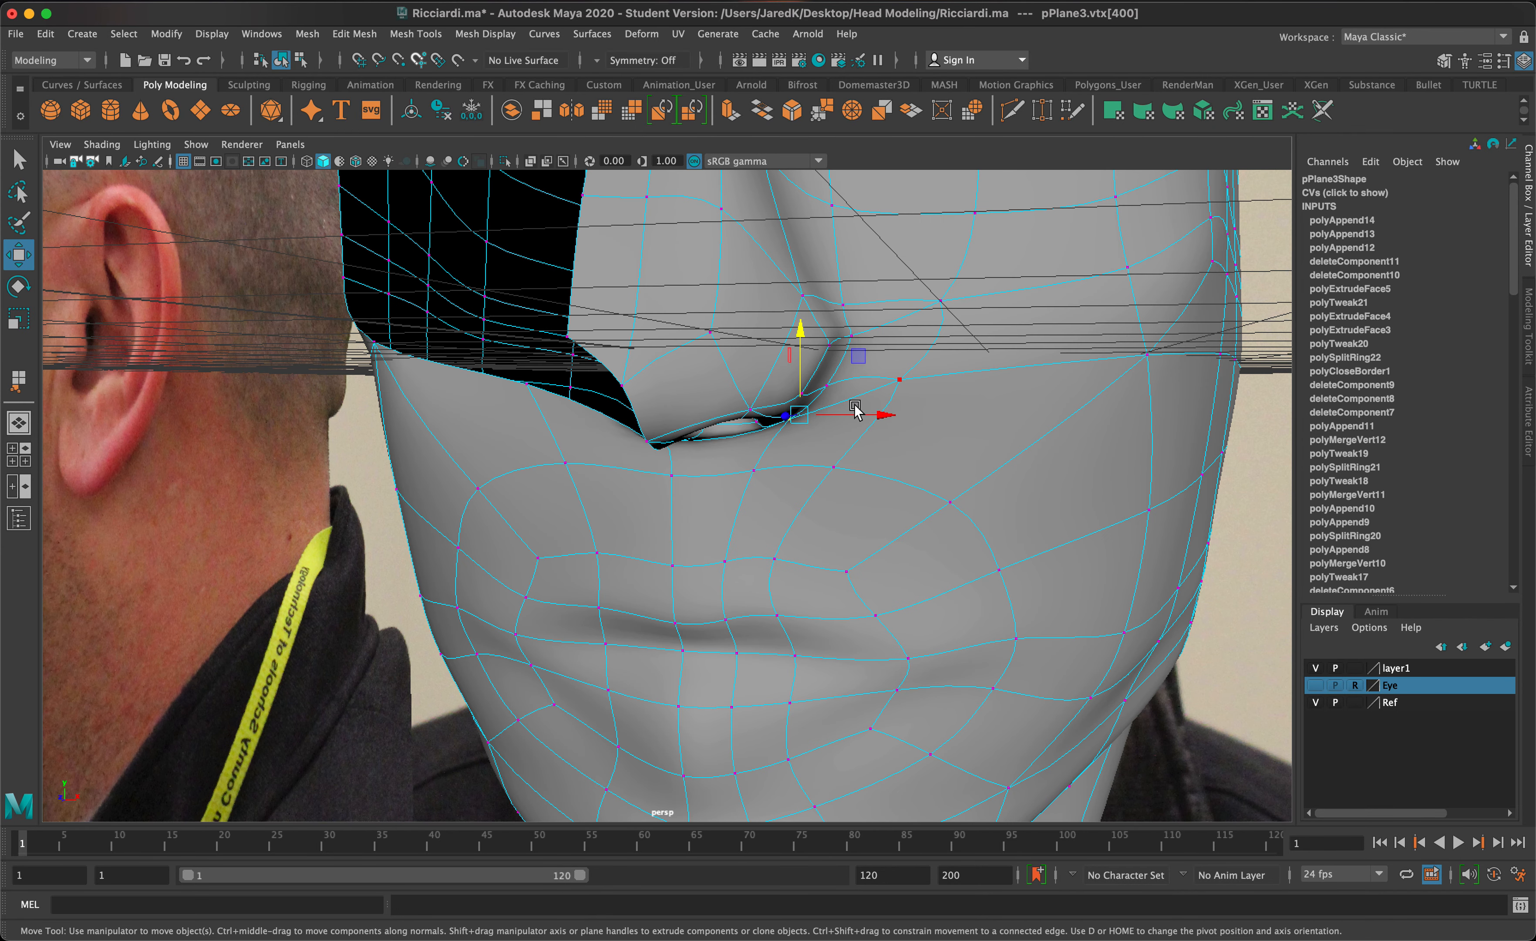
Step: Move the lower rear vertex of the nostril wing along the X axis
click(821, 392)
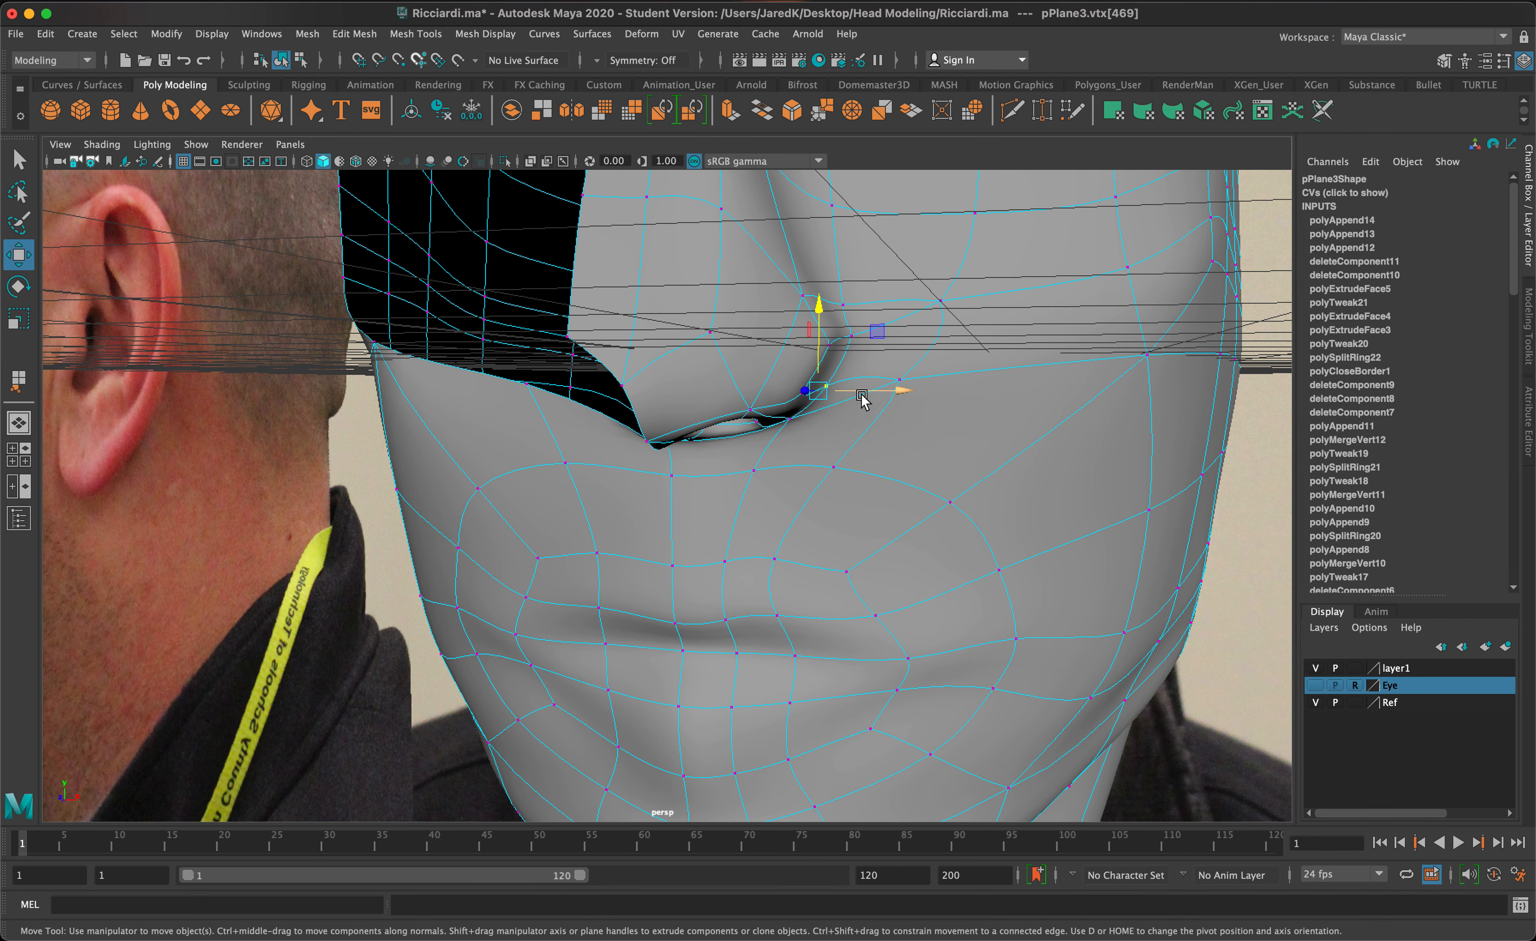
drag(821, 392, 880, 402)
click(794, 349)
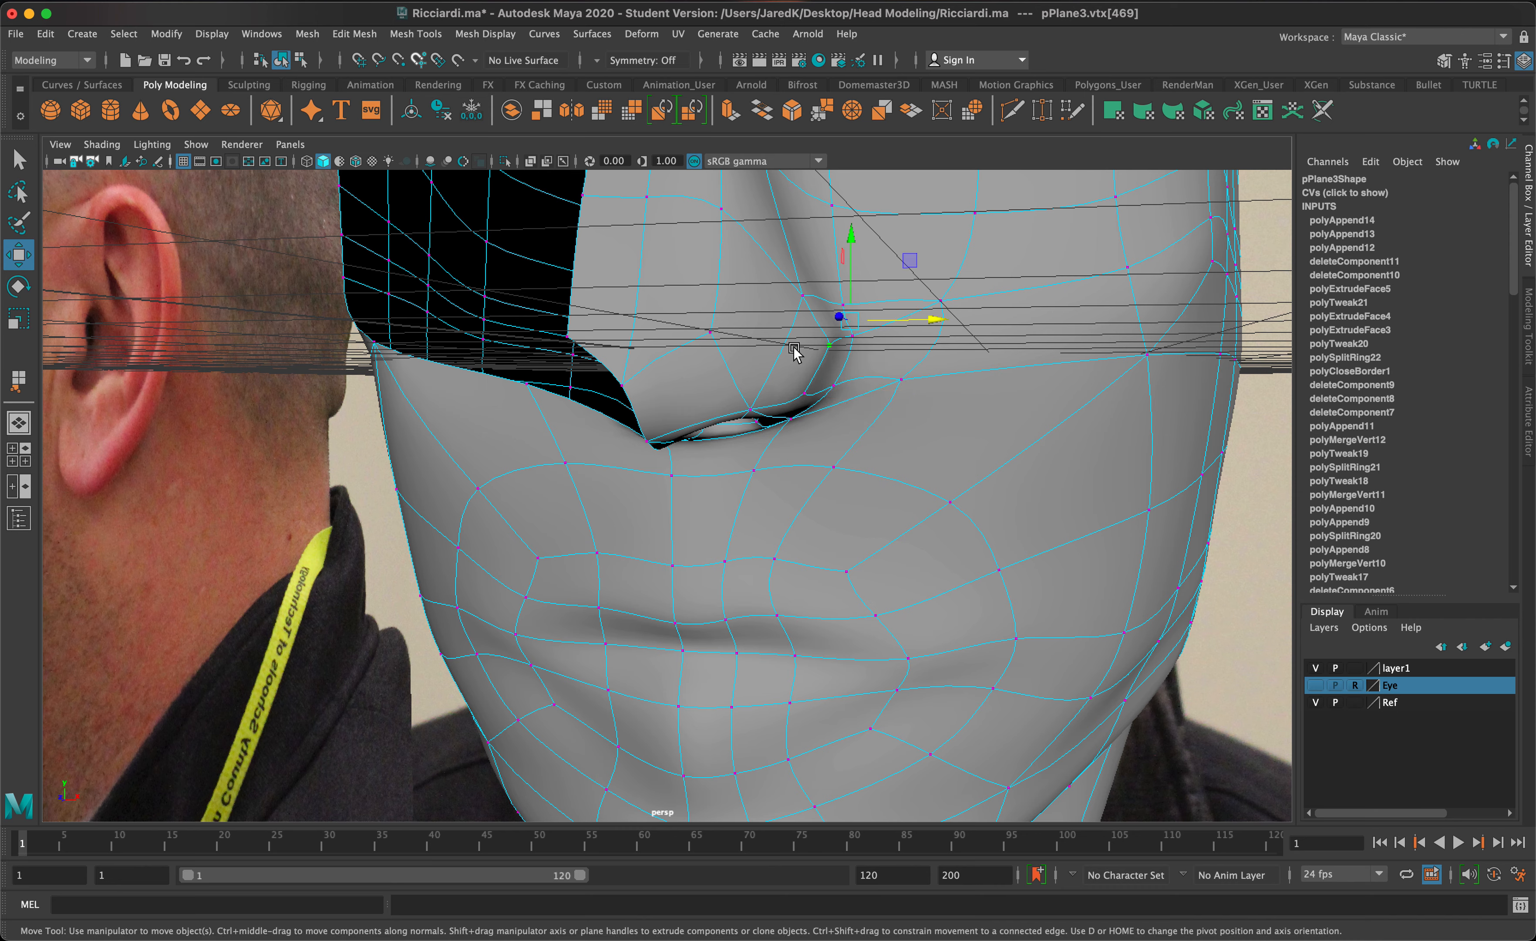
key(e)
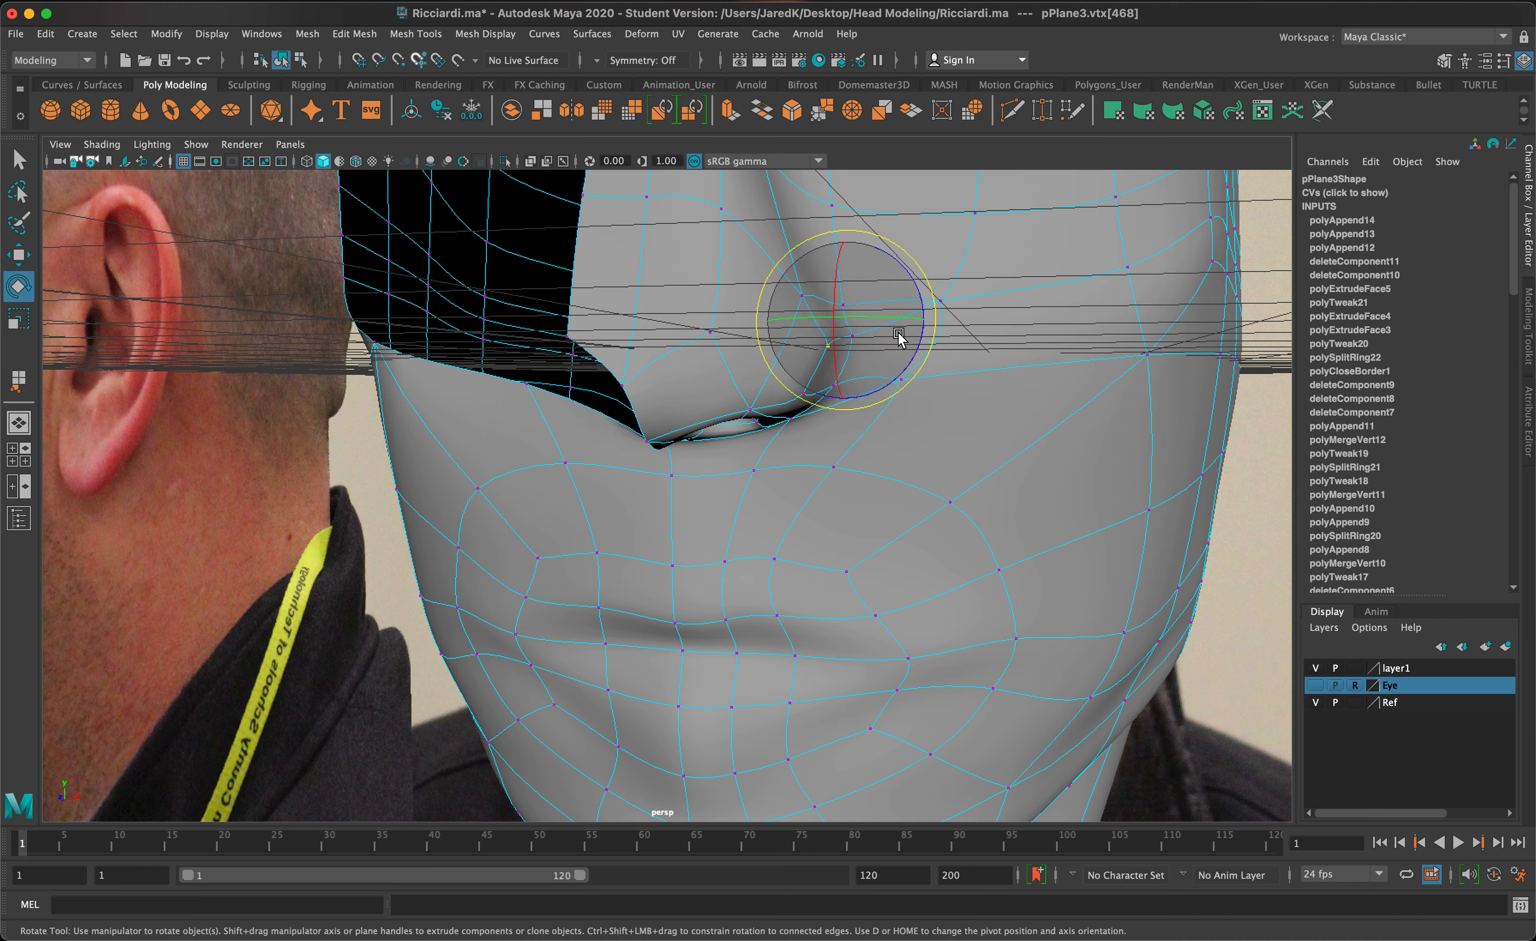
key(q)
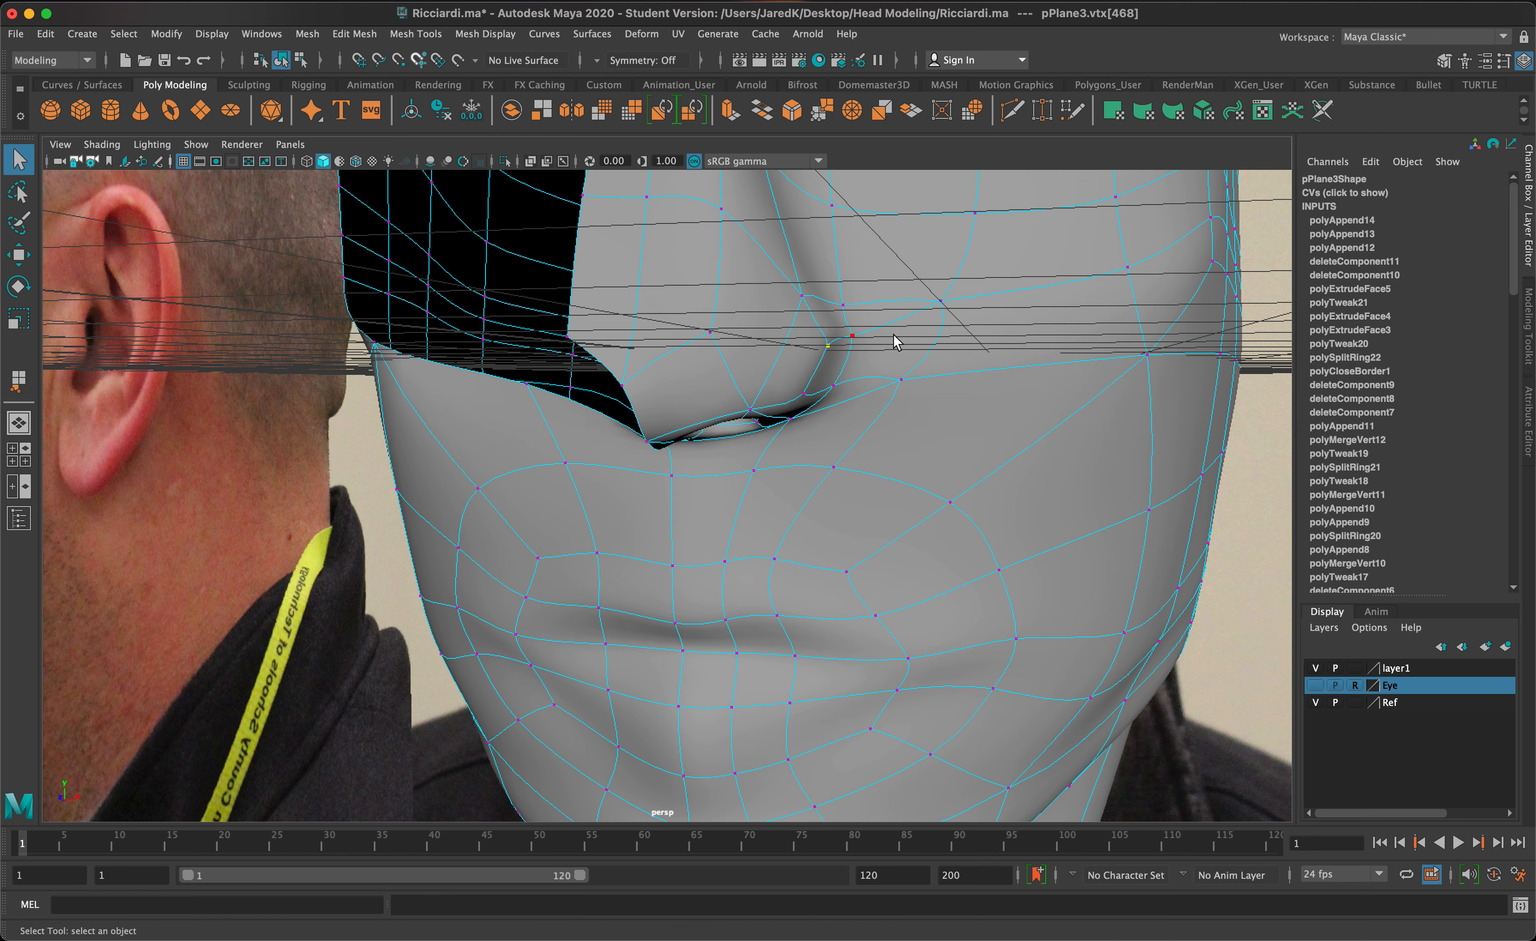
alt+drag(895, 343, 841, 377)
right_drag(841, 377, 823, 430)
click(806, 398)
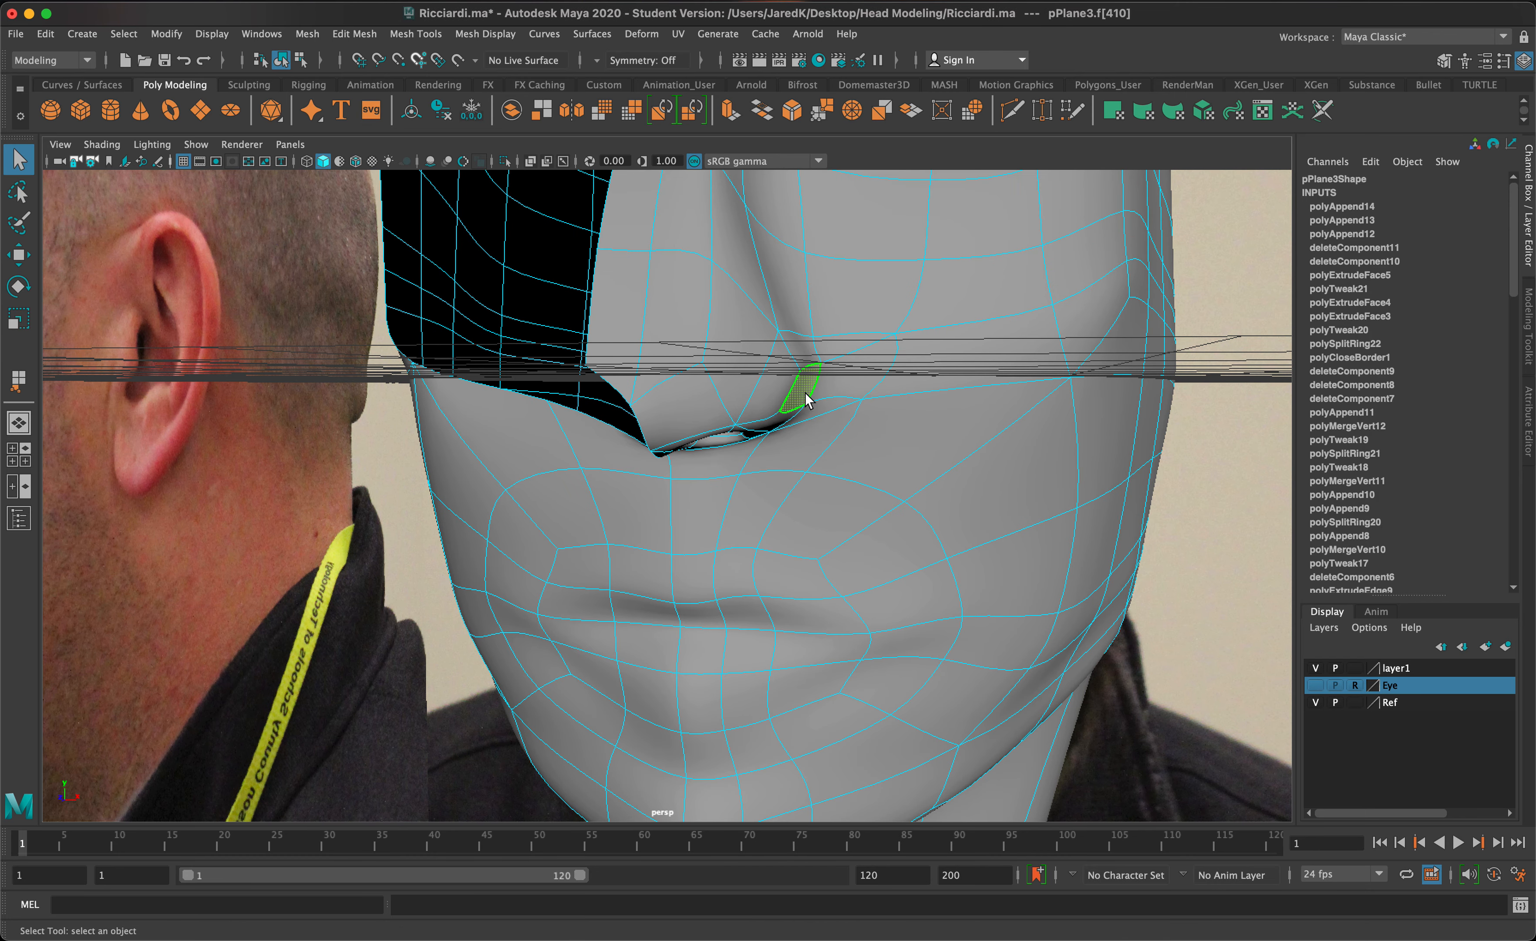
key(e)
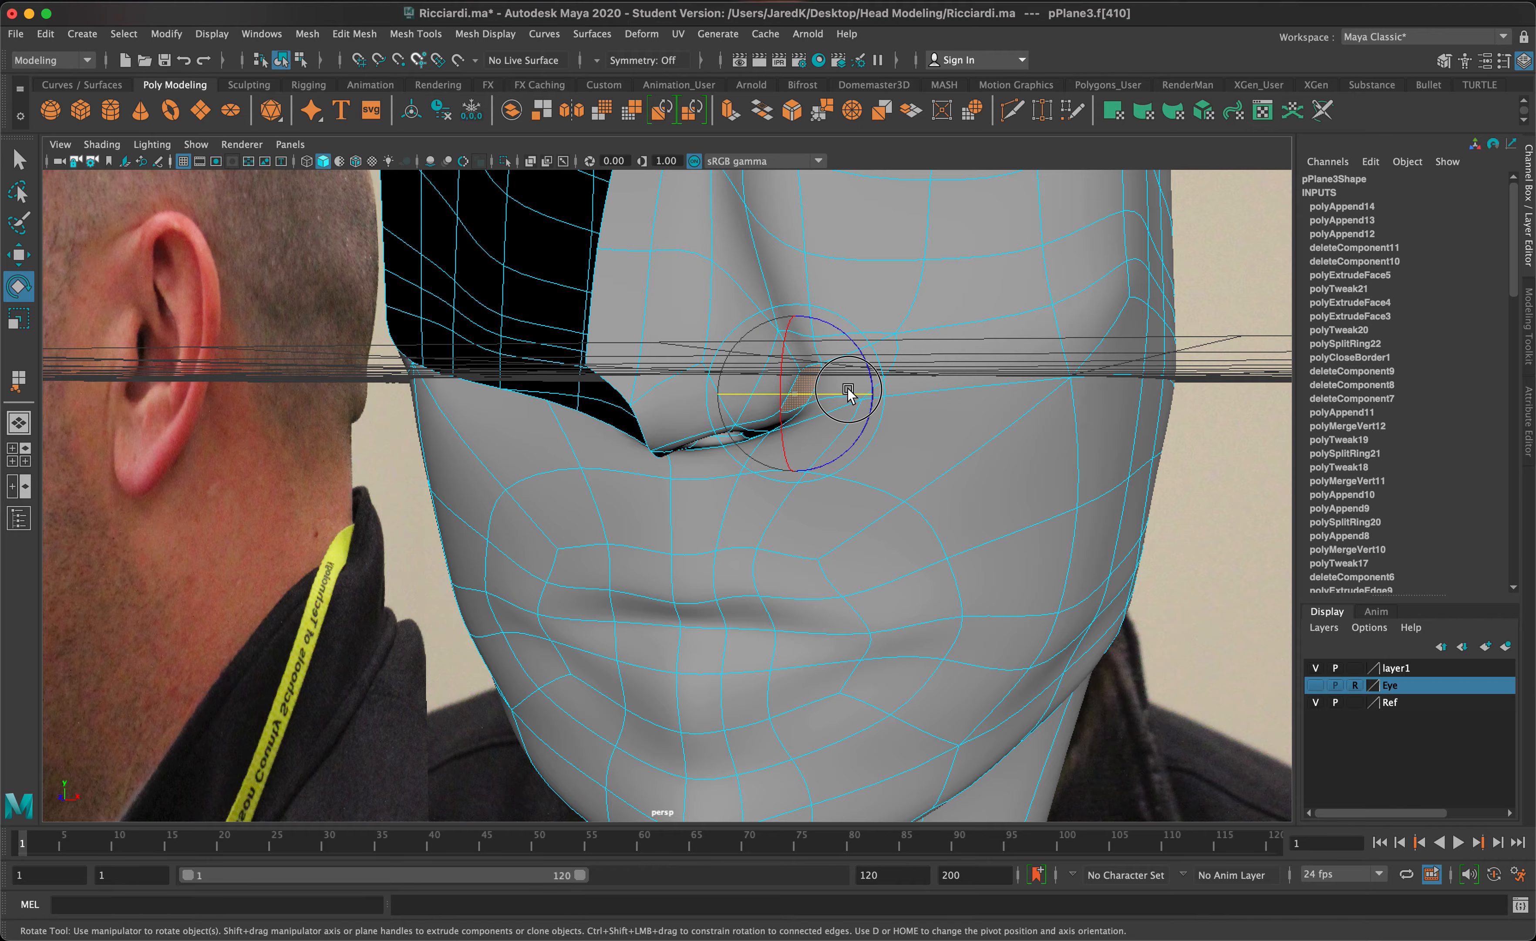
key(q)
alt+drag(899, 353, 830, 372)
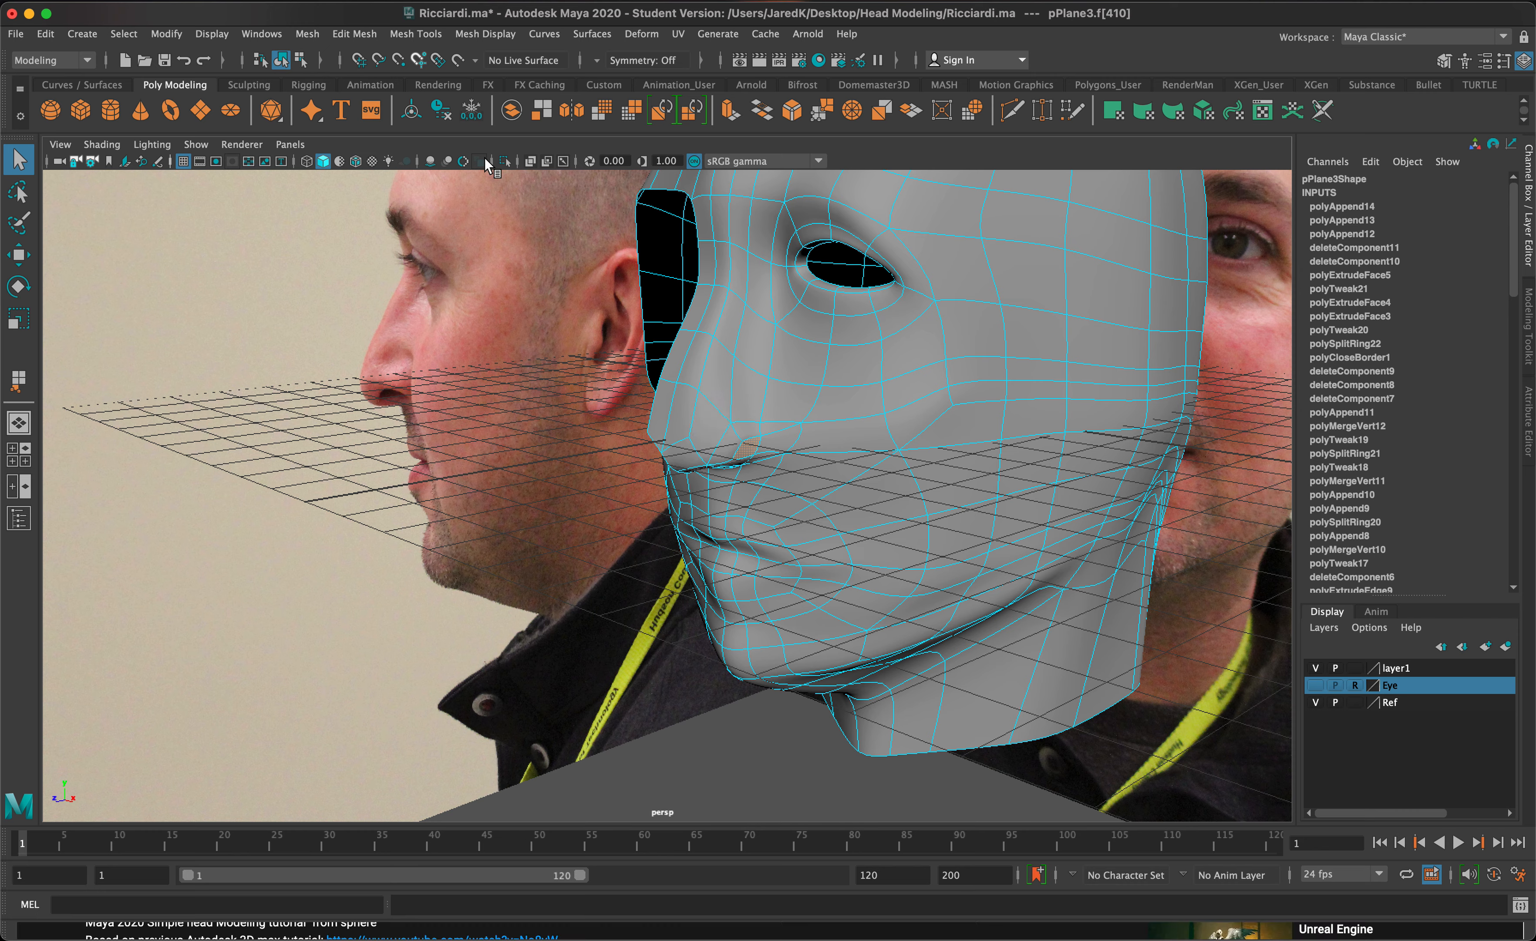
Step: Insert a horizontal edge loop across the side of the nose above the nostril wing, continuing around the cheek
click(408, 35)
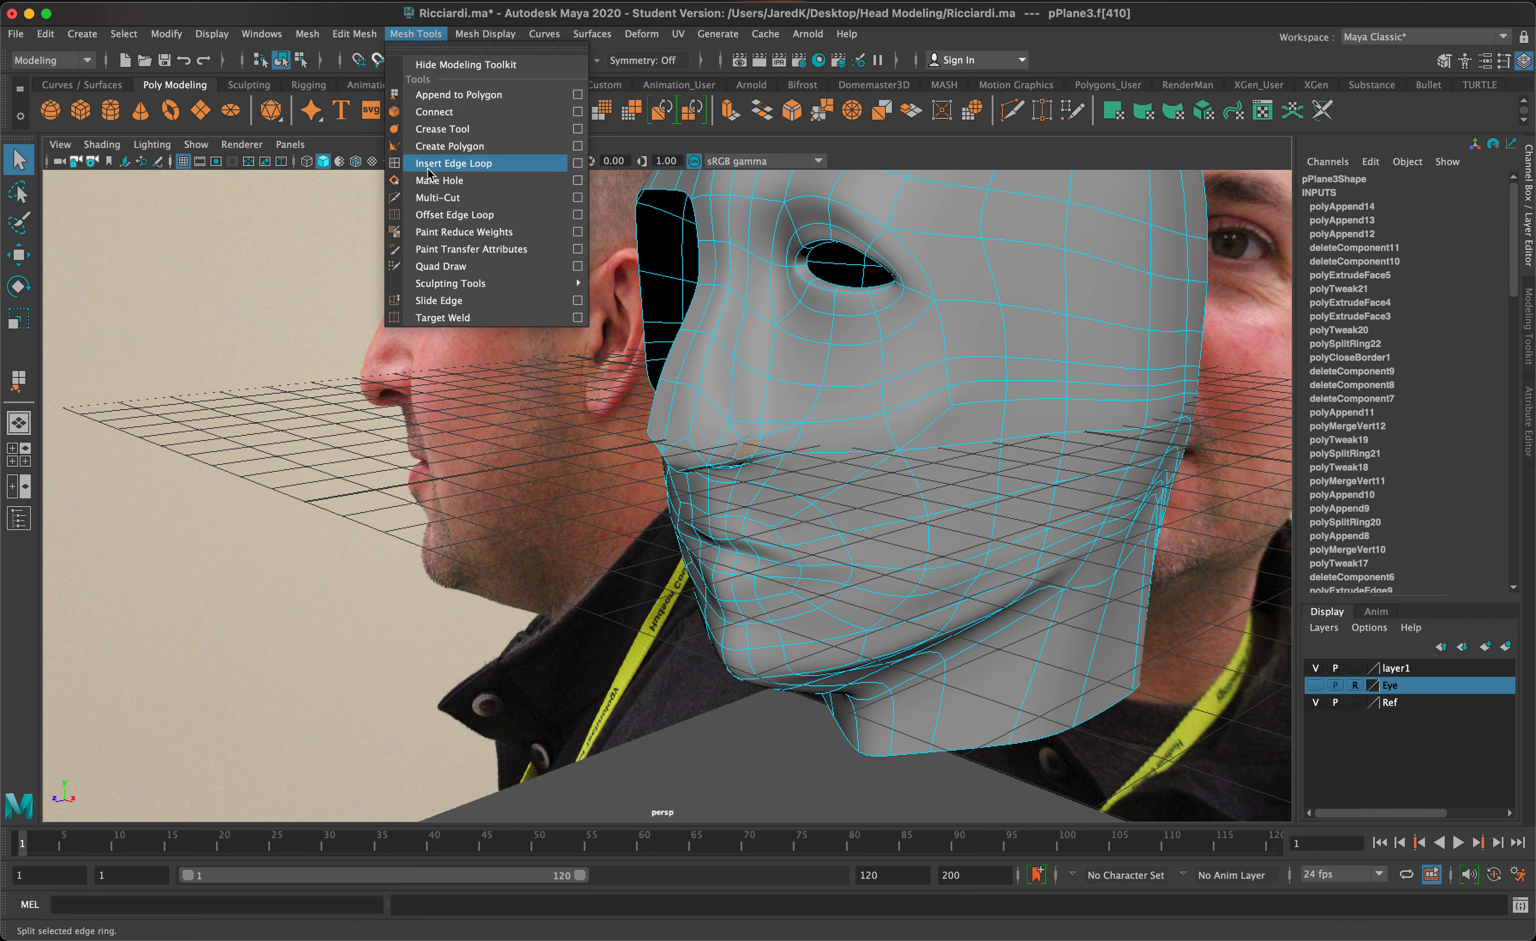
click(428, 164)
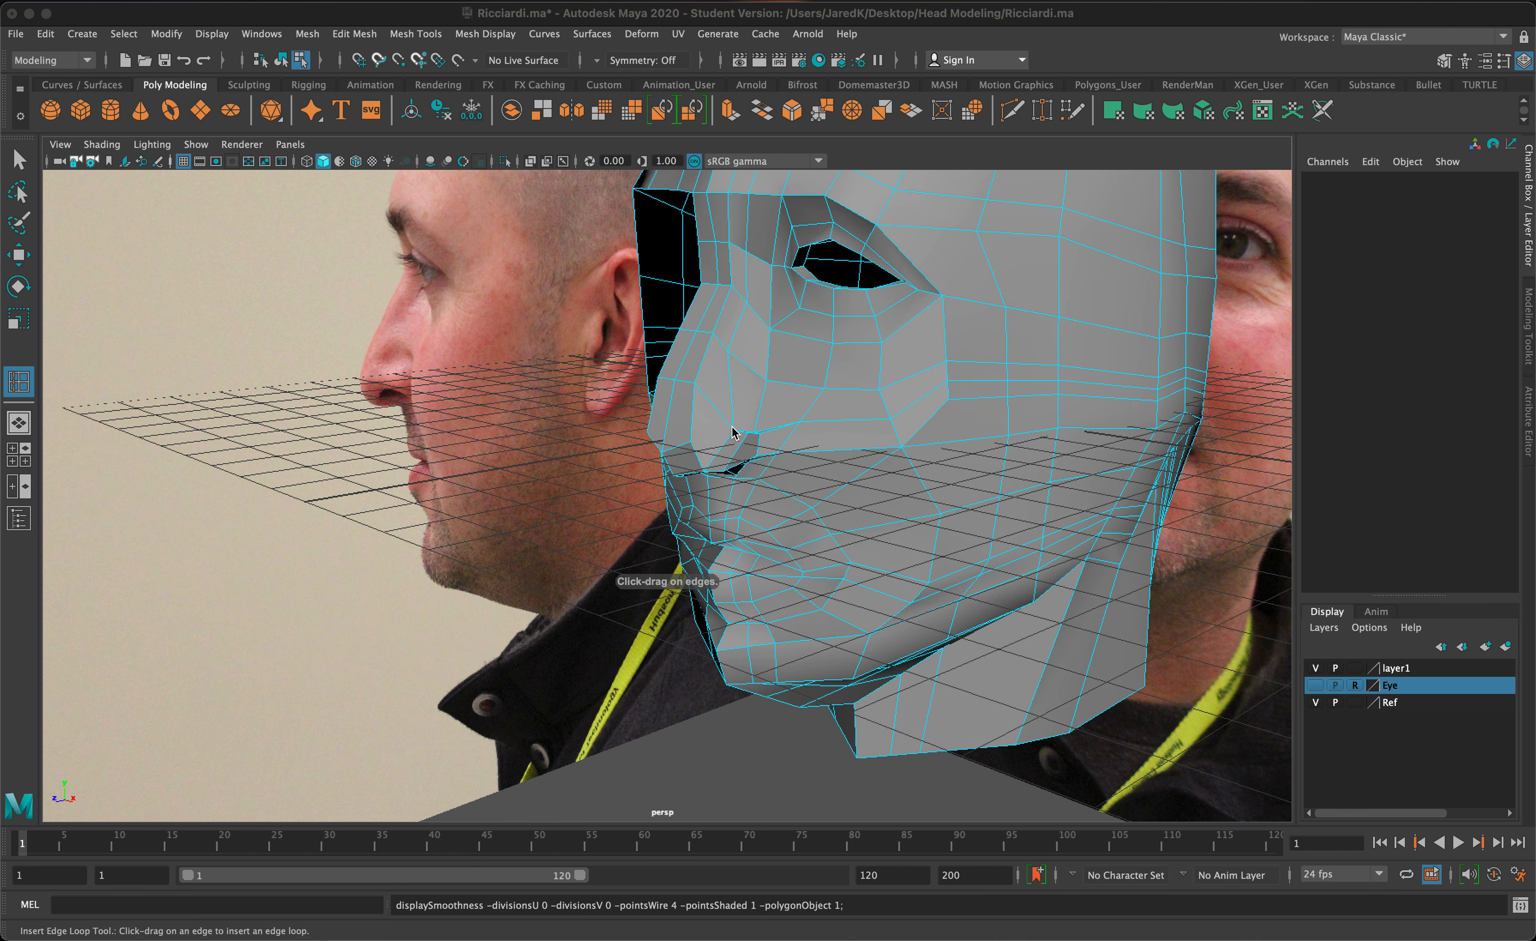
click(736, 413)
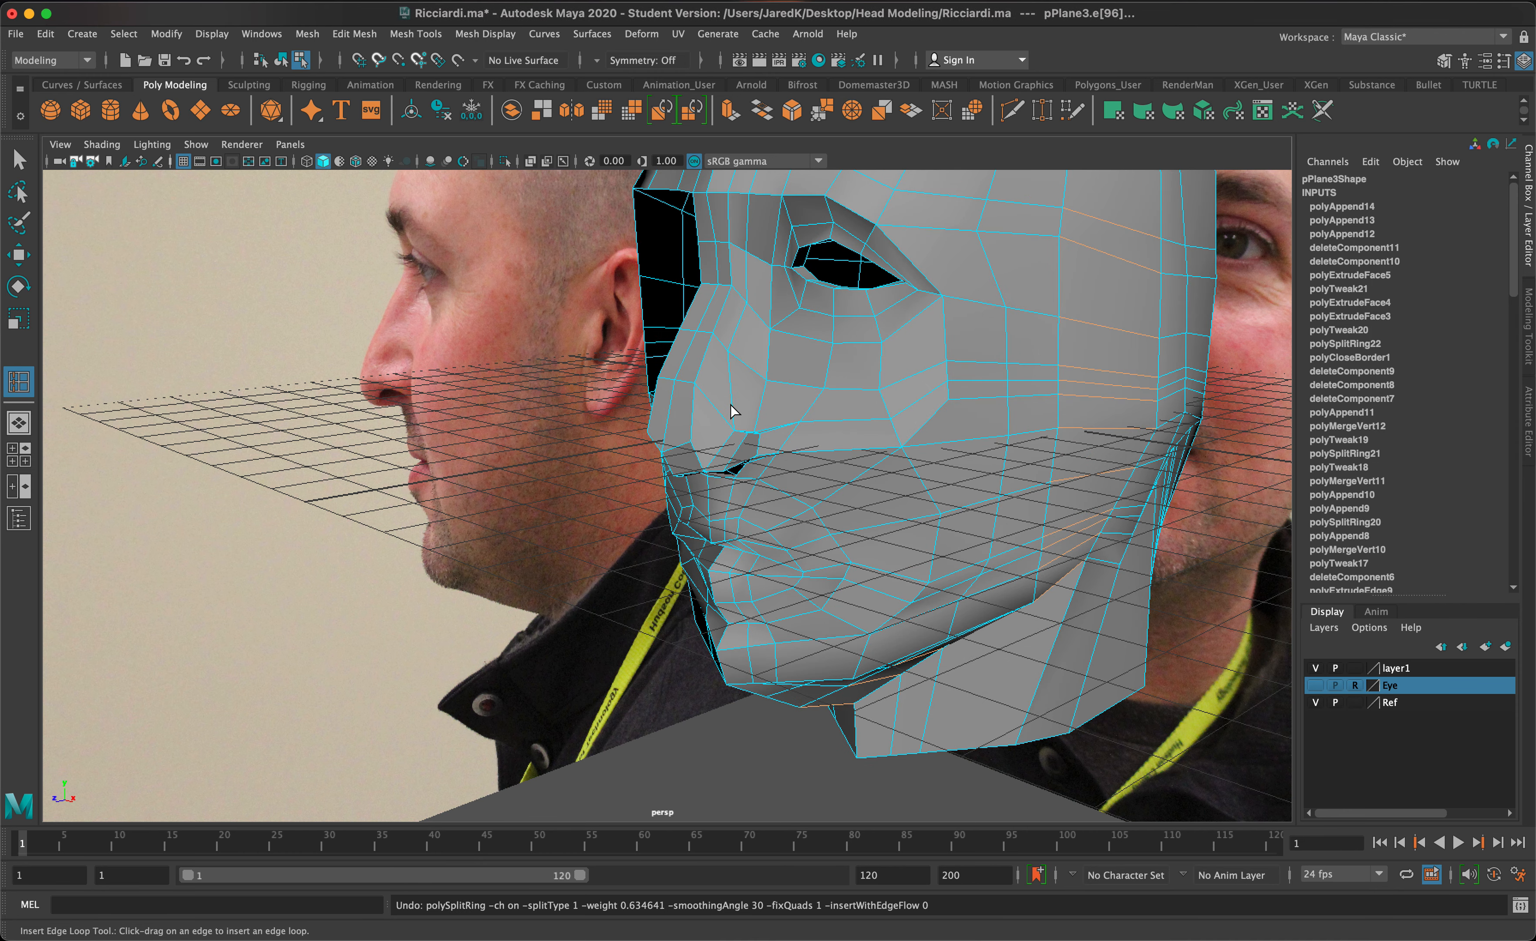
click(739, 403)
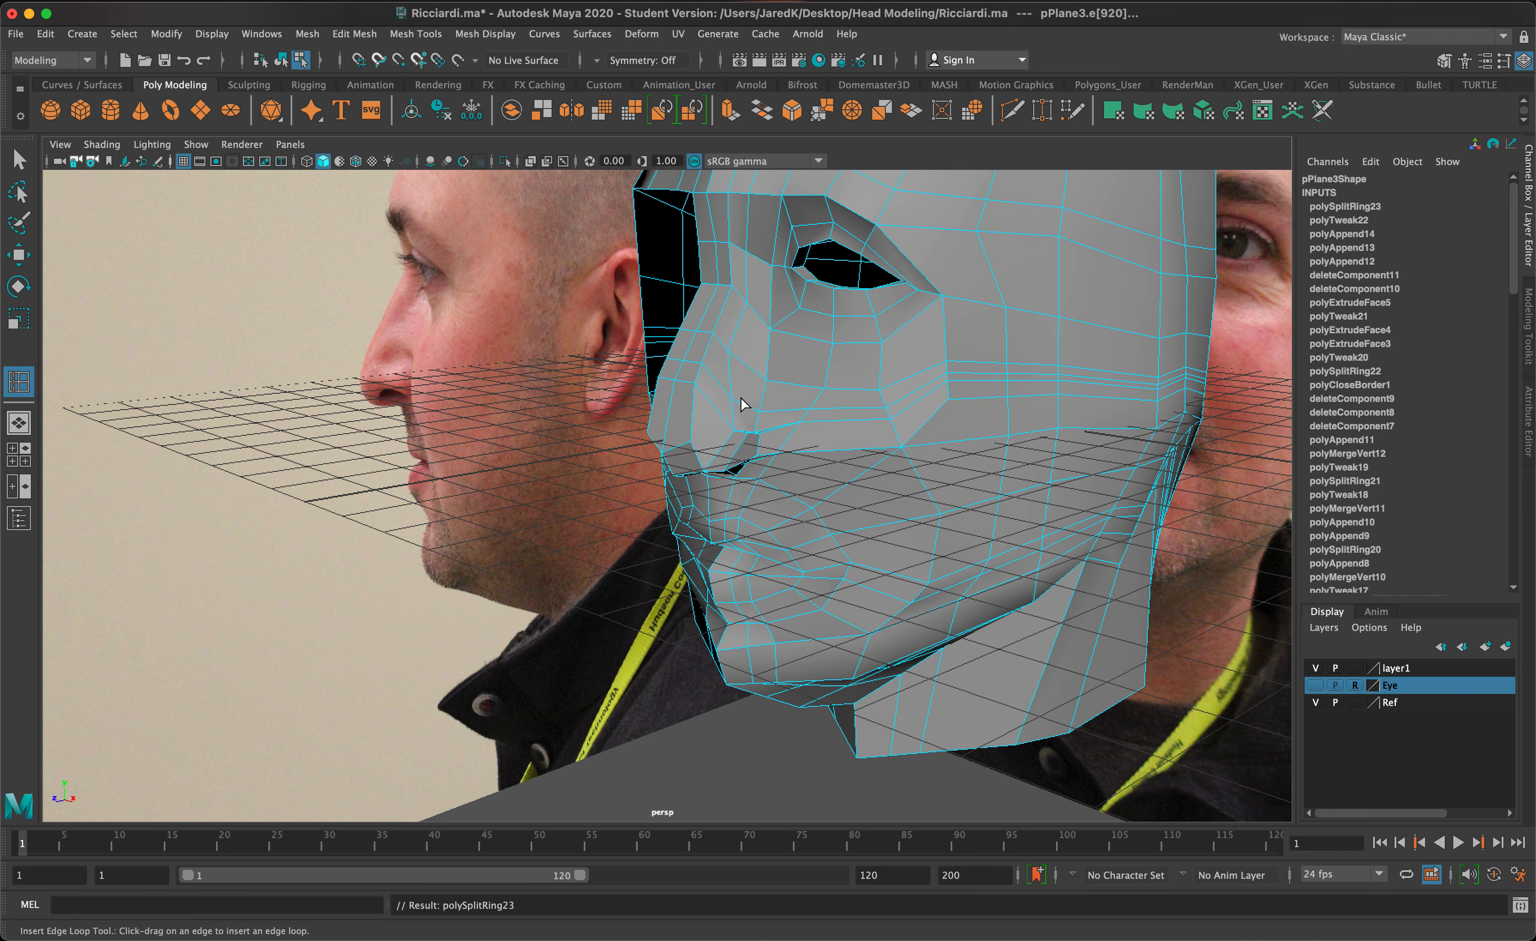
key(q)
Step: Move the new loop's vertex beside the nose down along the Y axis and check the face in smooth preview
right_click(738, 397)
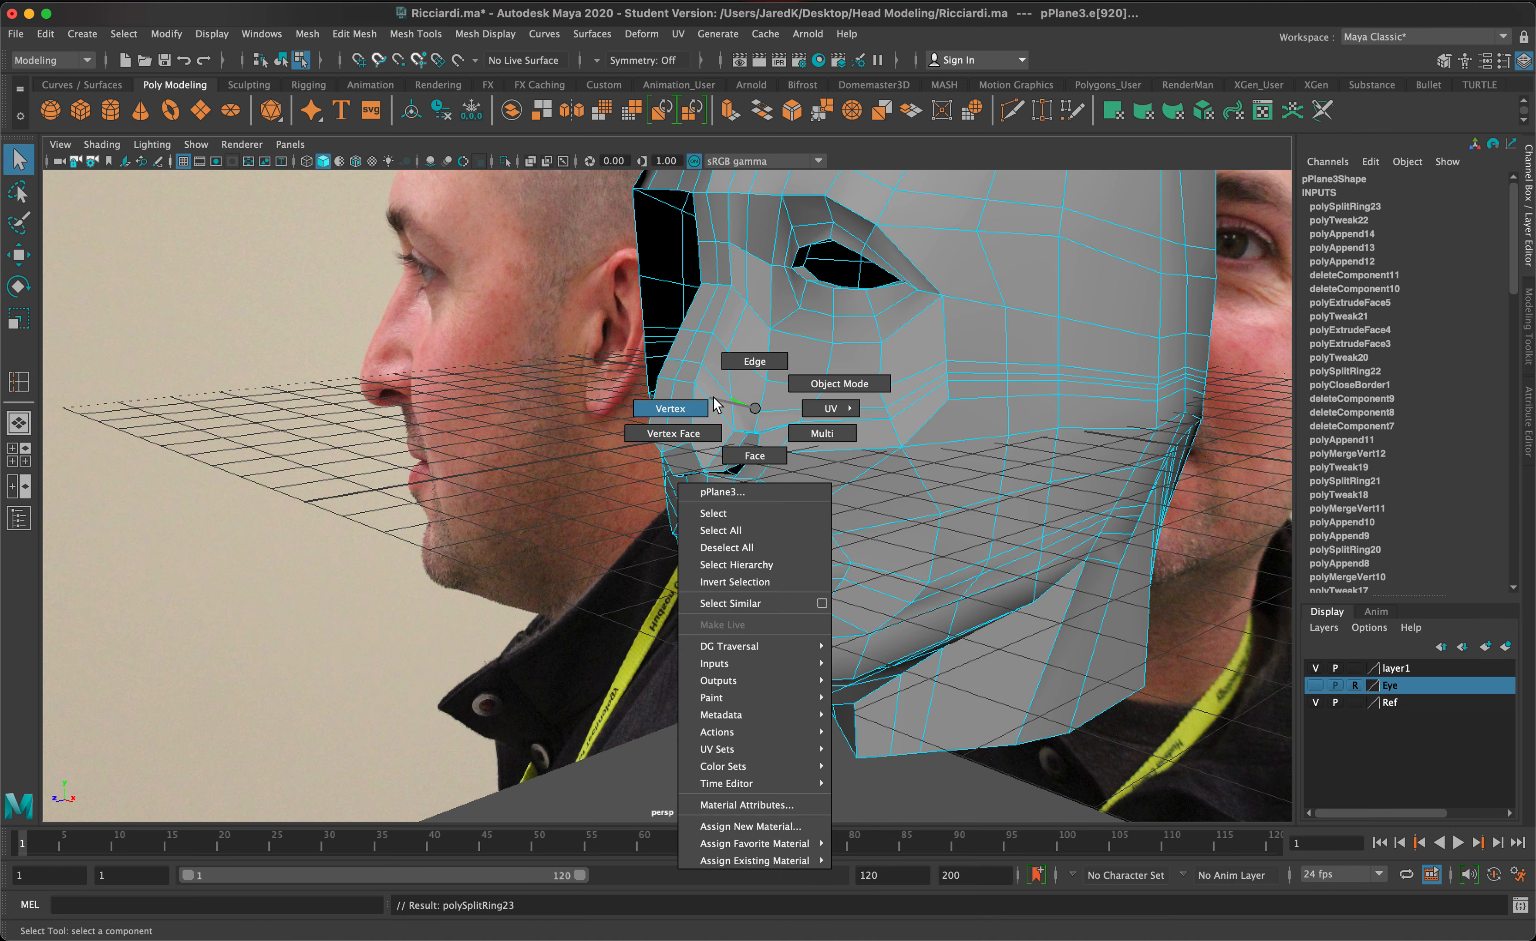
click(716, 404)
alt+drag(731, 401, 813, 395)
key(w)
drag(714, 320, 732, 338)
key(3)
click(737, 394)
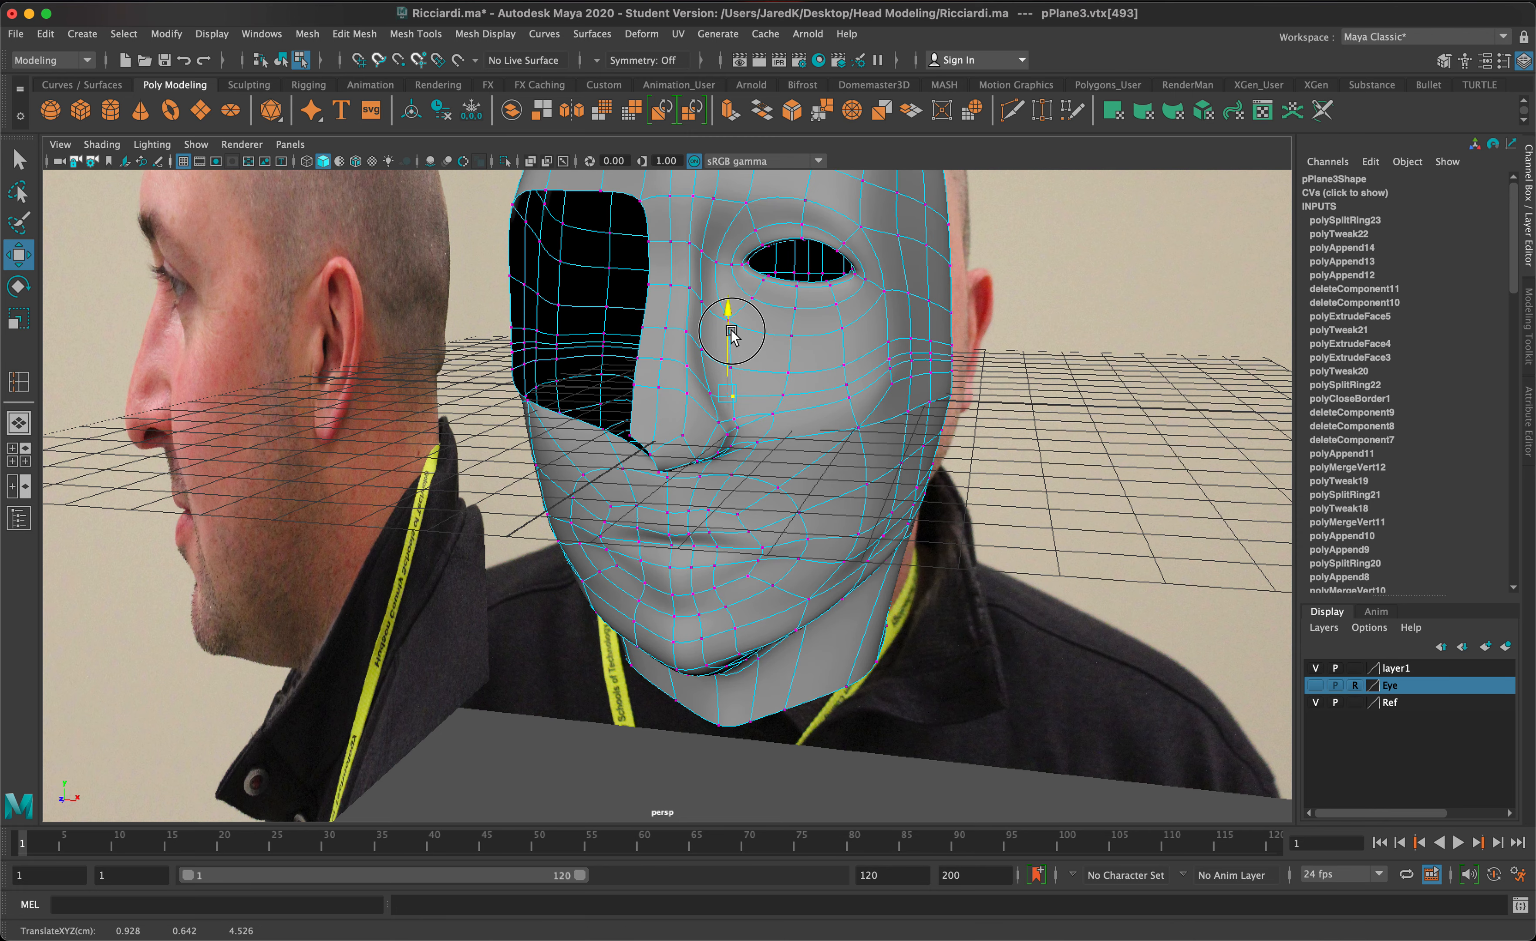
Step: Examine the whole head mesh from the side and three-quarter views against the reference photos
click(772, 493)
scroll(770, 494, up, 5)
alt+drag(770, 493, 1206, 560)
scroll(804, 483, down, 6)
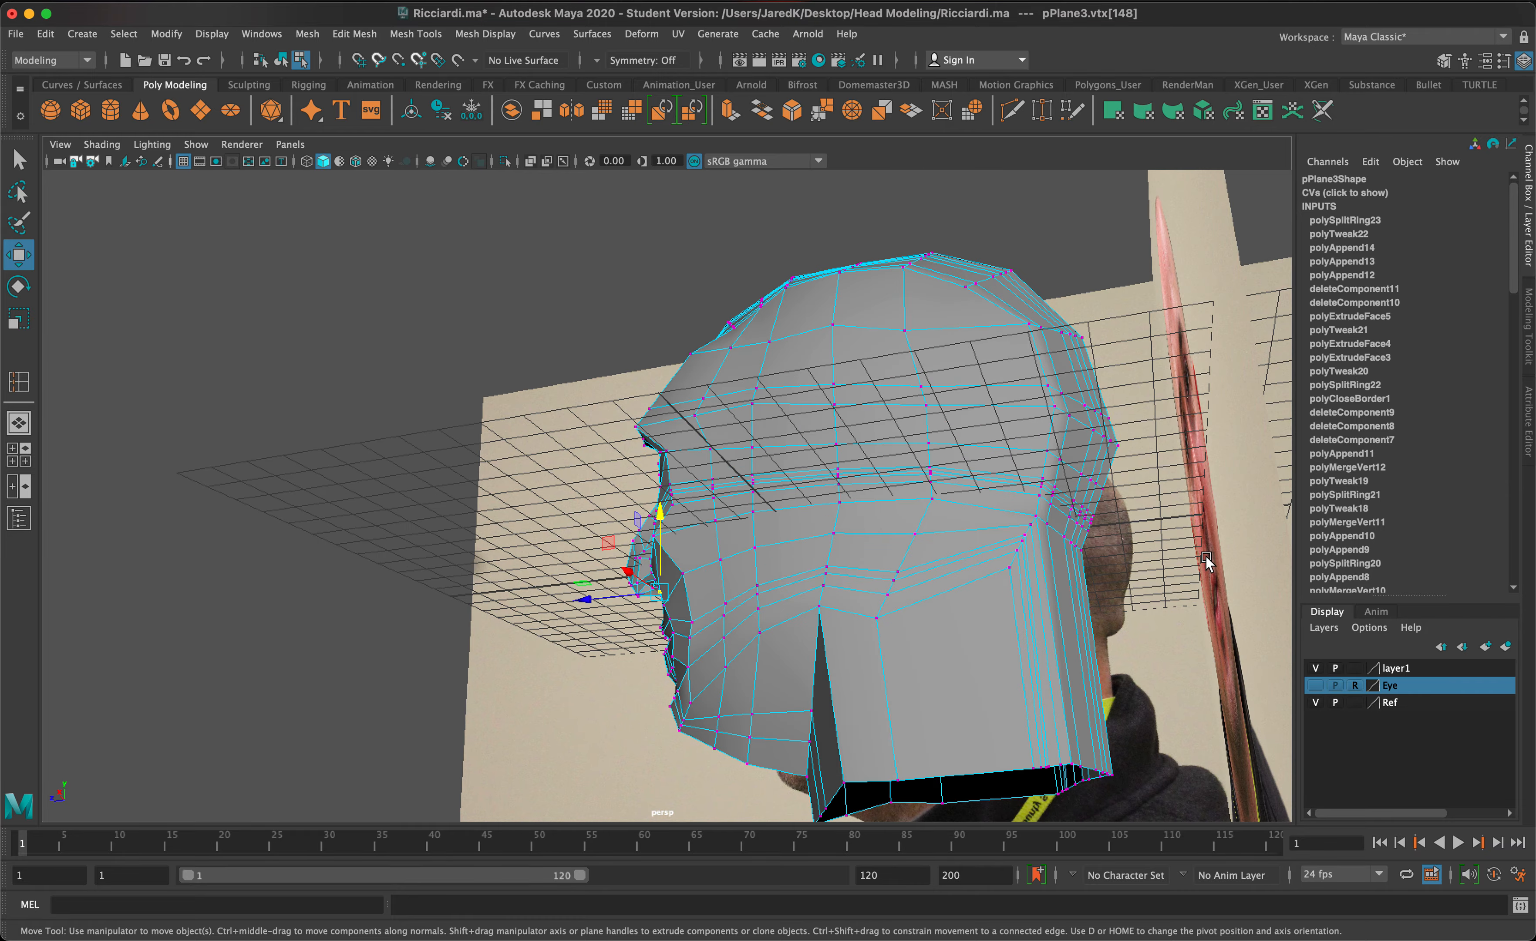
alt+drag(1062, 664, 1197, 693)
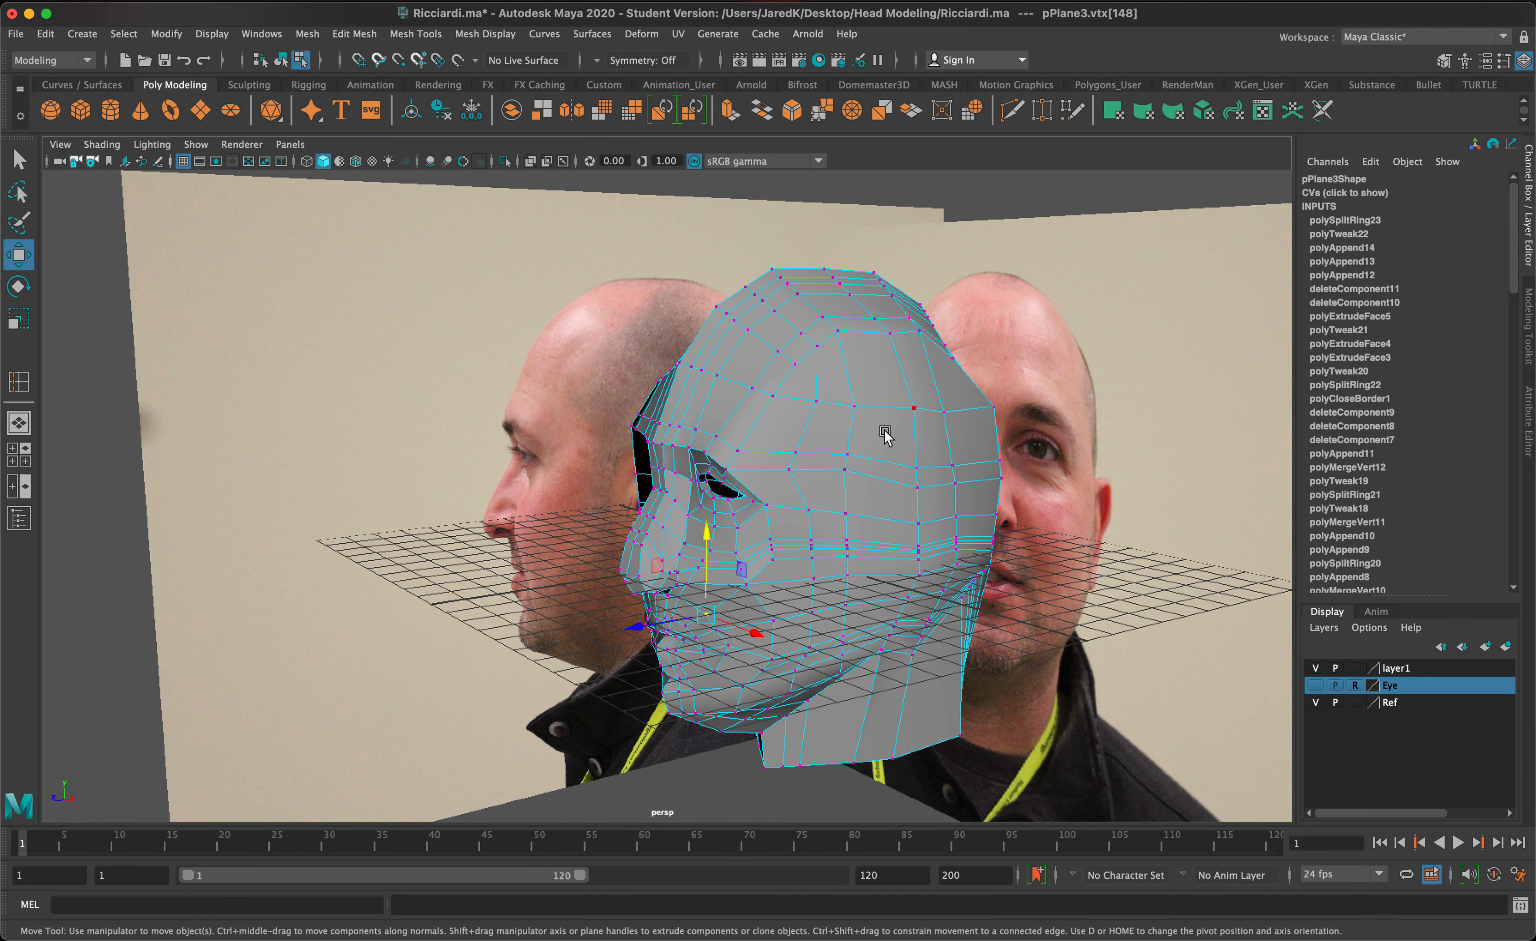